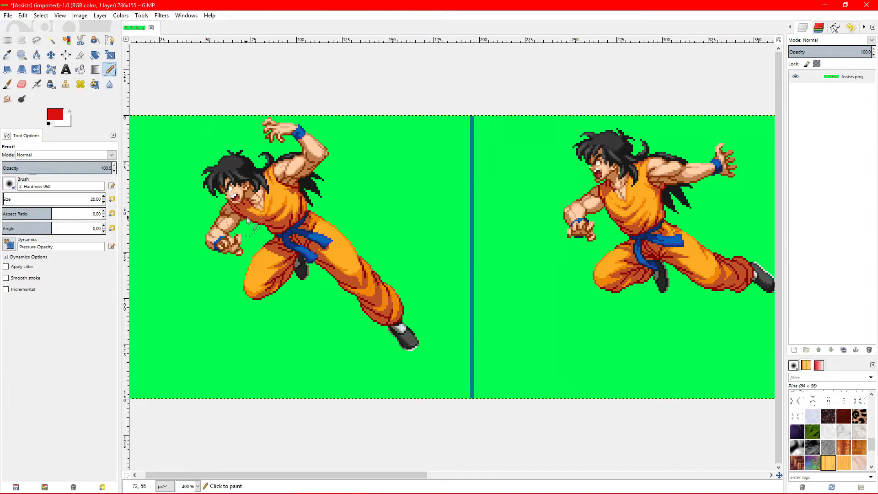
Switch to the Select by Color tool for working on the character sprites
{"action": "scroll", "coordinate": [249, 210], "scroll_direction": "left", "scroll_amount": 1}
{"action": "scroll", "coordinate": [250, 212], "scroll_direction": "down", "scroll_amount": 1}
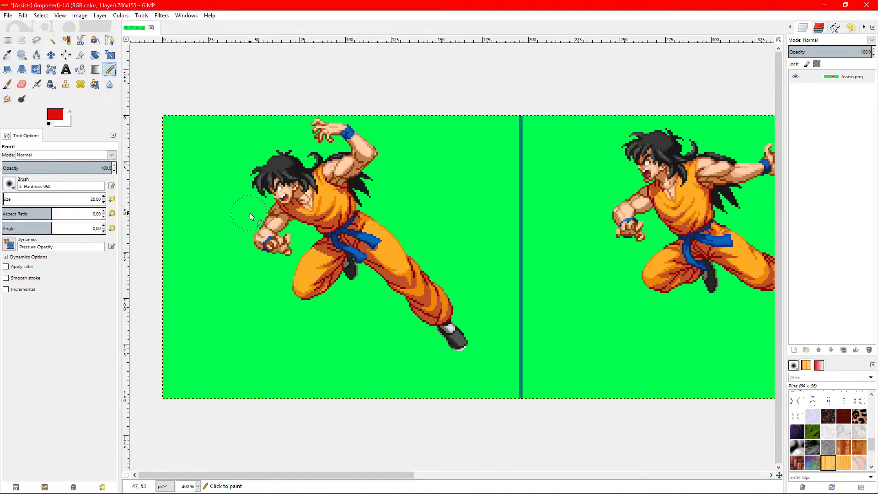
{"action": "scroll", "coordinate": [250, 214], "scroll_direction": "right", "scroll_amount": 2}
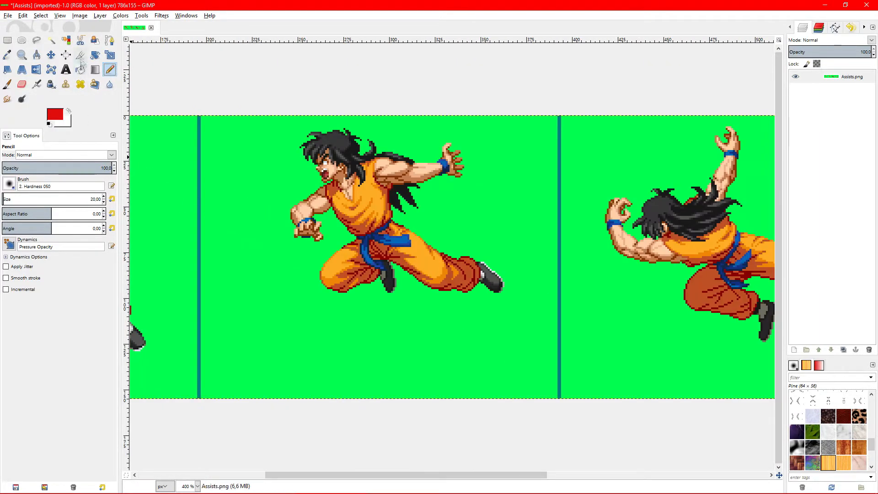
{"action": "left_click", "coordinate": [66, 40]}
{"action": "scroll", "coordinate": [318, 233], "scroll_direction": "left", "scroll_amount": 2}
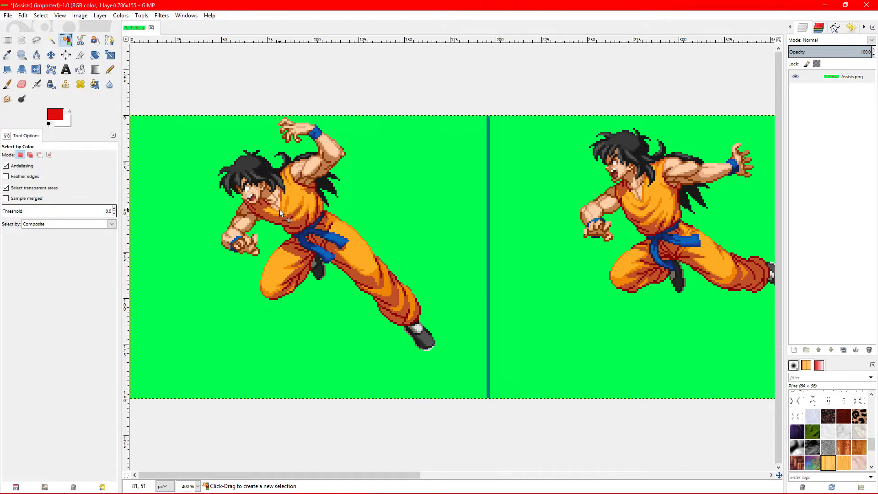
Select the character's skin shades by color, adding each shade to the selection at a threshold of 0
{"action": "scroll", "coordinate": [283, 198], "scroll_direction": "up", "scroll_amount": 1}
{"action": "scroll", "coordinate": [257, 208], "scroll_direction": "down", "scroll_amount": 1}
{"action": "scroll", "coordinate": [339, 222], "scroll_direction": "right", "scroll_amount": 2}
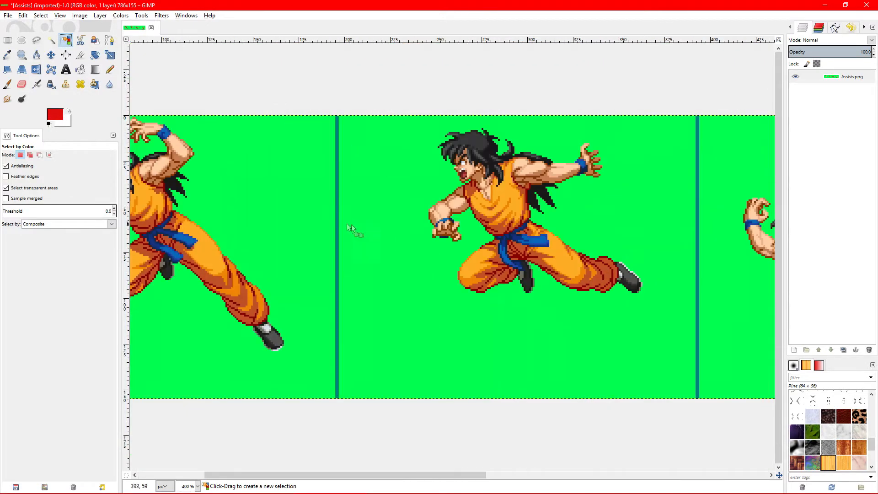
{"action": "scroll", "coordinate": [366, 230], "scroll_direction": "right", "scroll_amount": 3}
{"action": "scroll", "coordinate": [262, 248], "scroll_direction": "left", "scroll_amount": 5}
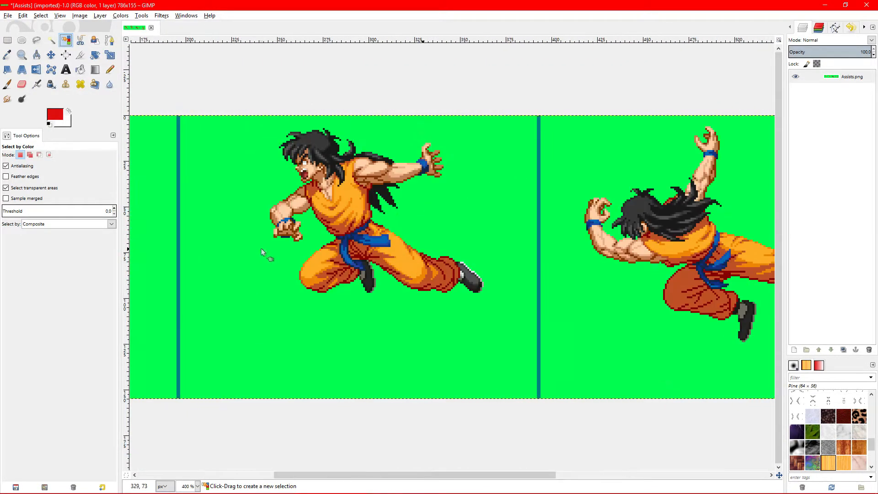
{"action": "scroll", "coordinate": [279, 189], "scroll_direction": "up", "scroll_amount": 1}
{"action": "scroll", "coordinate": [279, 189], "scroll_direction": "down", "scroll_amount": 2}
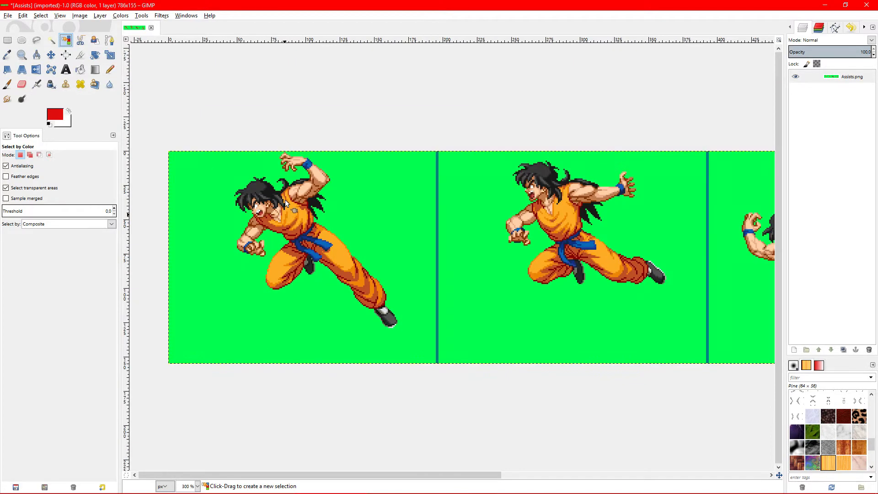
{"action": "scroll", "coordinate": [284, 199], "scroll_direction": "up", "scroll_amount": 1}
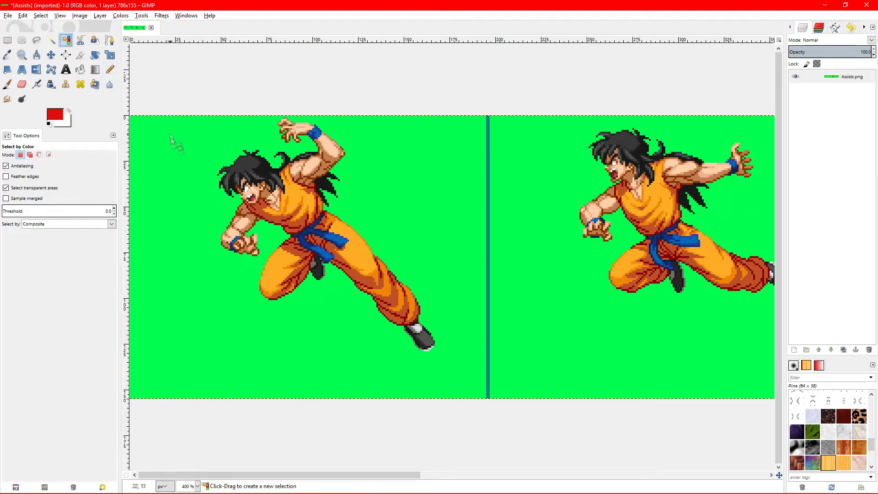
{"action": "scroll", "coordinate": [171, 137], "scroll_direction": "up", "scroll_amount": 1}
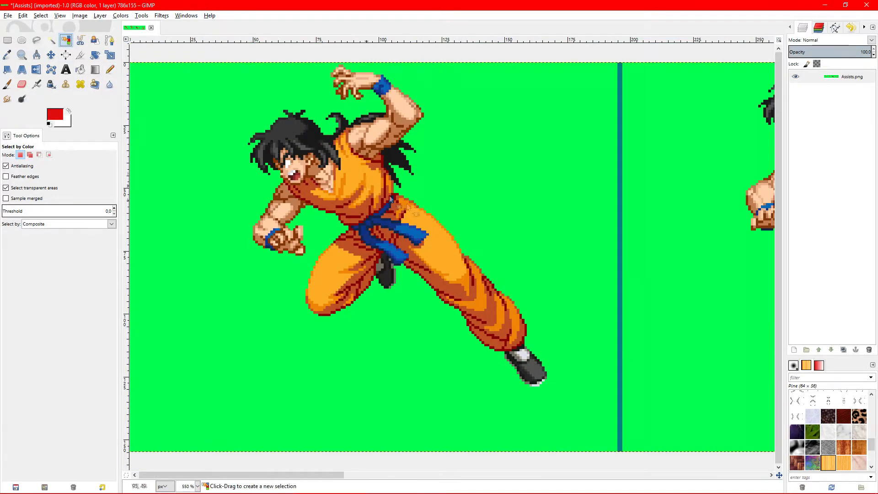
{"action": "scroll", "coordinate": [373, 144], "scroll_direction": "up", "scroll_amount": 1}
{"action": "left_click", "coordinate": [389, 132], "text": "shift"}
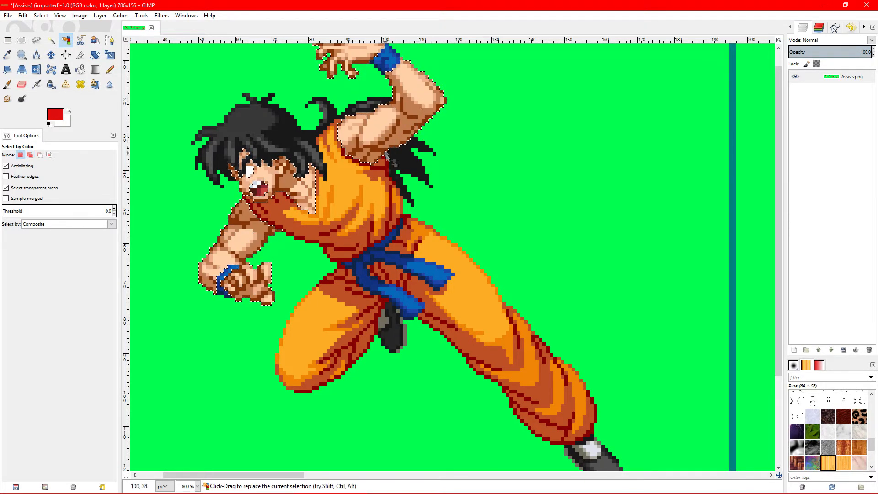
{"action": "scroll", "coordinate": [386, 153], "scroll_direction": "up", "scroll_amount": 1}
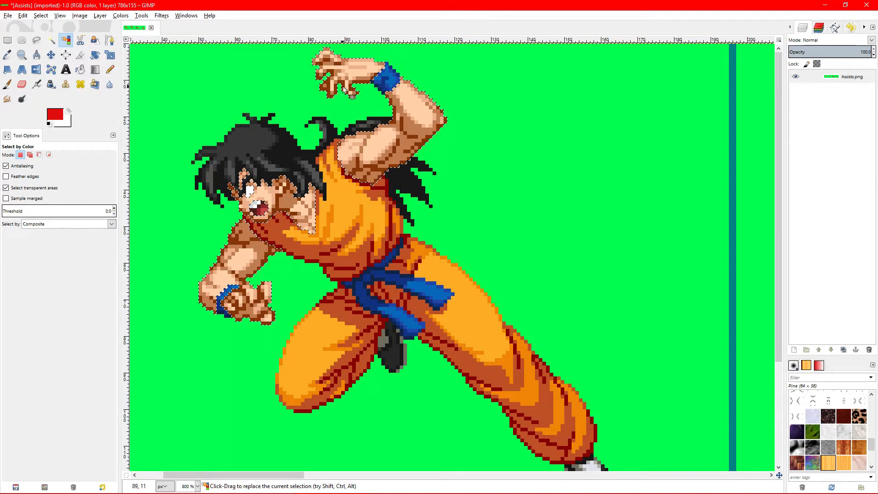
{"action": "scroll", "coordinate": [400, 224], "scroll_direction": "down", "scroll_amount": 1, "text": "ctrl"}
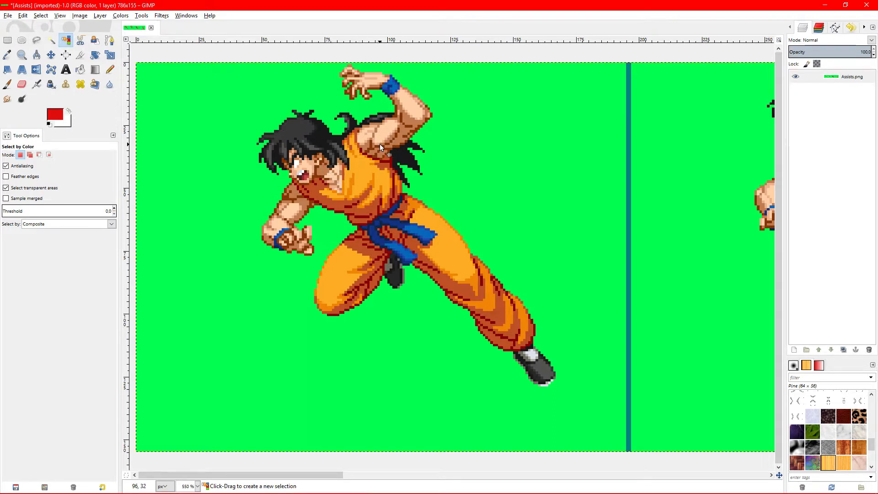
Examine the character poses across the sprite sheet, comparing the colors used in each frame
{"action": "scroll", "coordinate": [350, 247], "scroll_direction": "down", "scroll_amount": 1, "text": "ctrl"}
{"action": "scroll", "coordinate": [349, 249], "scroll_direction": "down", "scroll_amount": 1, "text": "ctrl"}
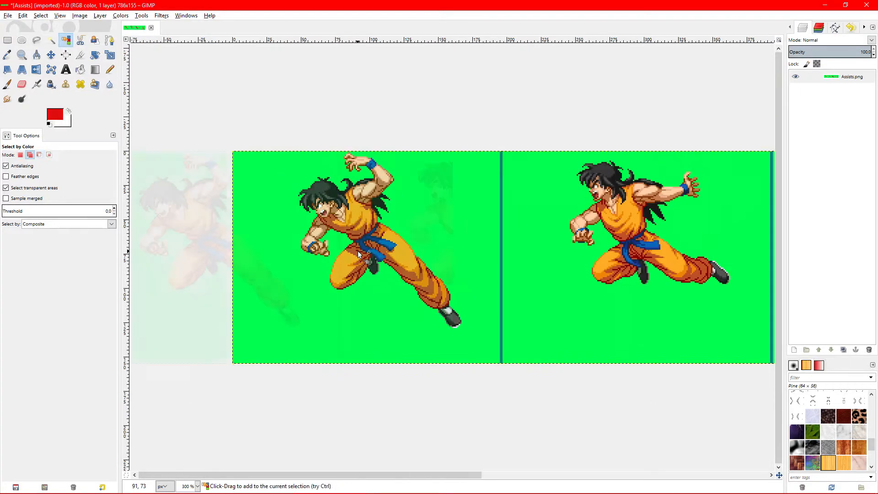
{"action": "scroll", "coordinate": [358, 251], "scroll_direction": "right", "scroll_amount": 9}
{"action": "scroll", "coordinate": [357, 252], "scroll_direction": "left", "scroll_amount": 8}
{"action": "scroll", "coordinate": [208, 244], "scroll_direction": "up", "scroll_amount": 3, "text": "ctrl"}
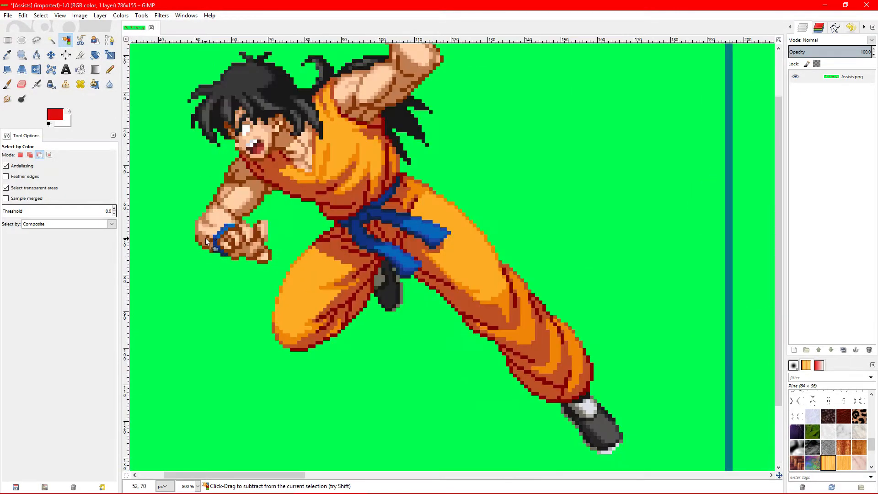
{"action": "scroll", "coordinate": [206, 242], "scroll_direction": "down", "scroll_amount": 3, "text": "ctrl"}
{"action": "scroll", "coordinate": [287, 216], "scroll_direction": "up", "scroll_amount": 2, "text": "ctrl"}
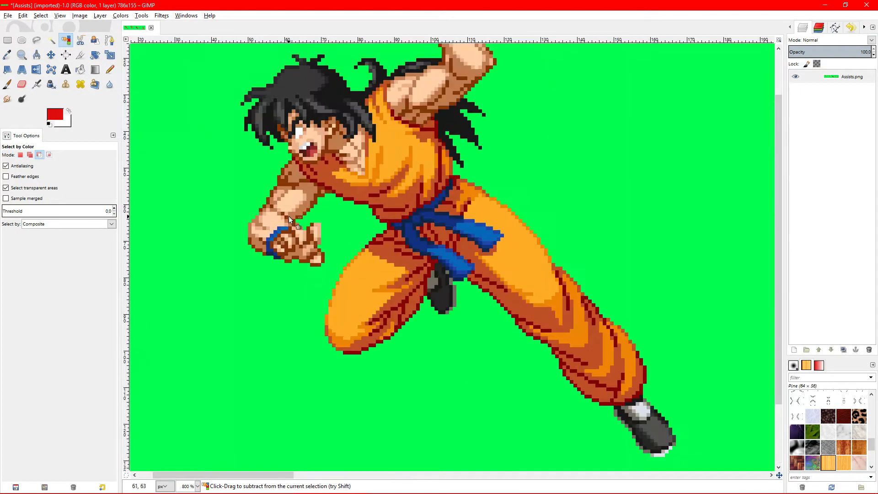
{"action": "scroll", "coordinate": [288, 216], "scroll_direction": "down", "scroll_amount": 1, "text": "ctrl"}
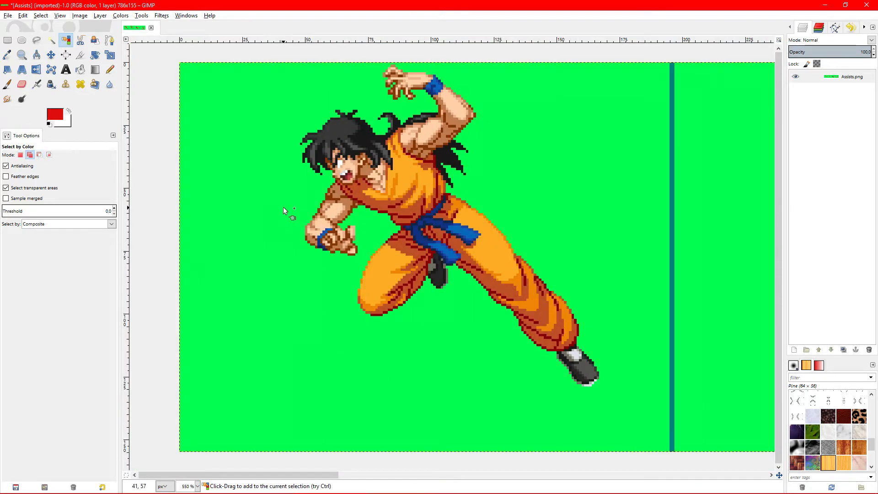
{"action": "scroll", "coordinate": [283, 207], "scroll_direction": "up", "scroll_amount": 1, "text": "ctrl"}
{"action": "scroll", "coordinate": [392, 221], "scroll_direction": "up", "scroll_amount": 2}
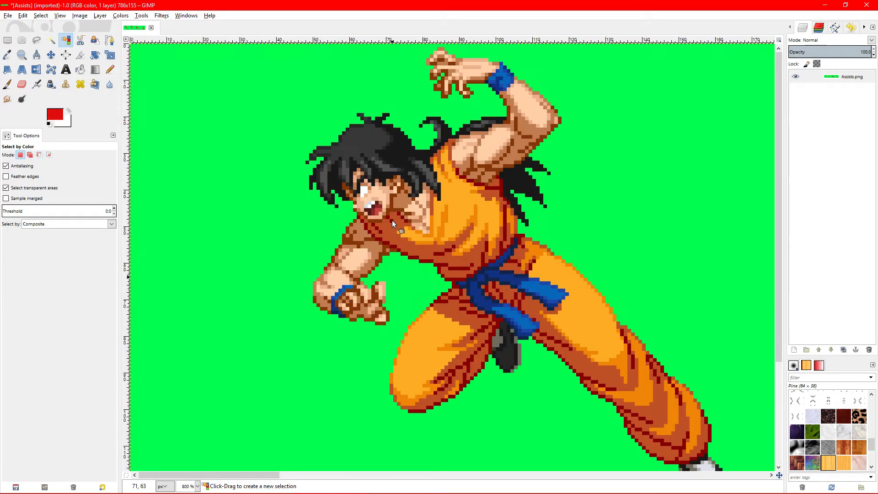
{"action": "scroll", "coordinate": [366, 233], "scroll_direction": "right", "scroll_amount": 4}
{"action": "scroll", "coordinate": [350, 252], "scroll_direction": "down", "scroll_amount": 2, "text": "ctrl"}
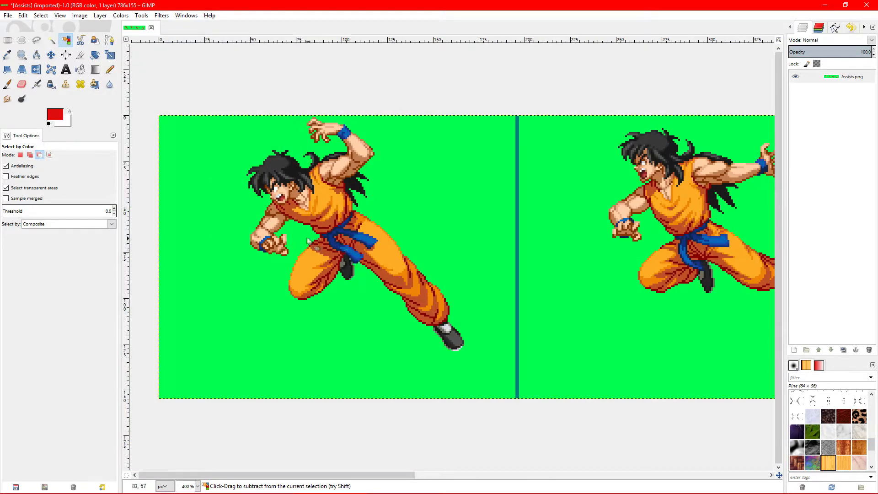
{"action": "scroll", "coordinate": [281, 228], "scroll_direction": "up", "scroll_amount": 1, "text": "ctrl"}
{"action": "scroll", "coordinate": [248, 193], "scroll_direction": "up", "scroll_amount": 2, "text": "ctrl"}
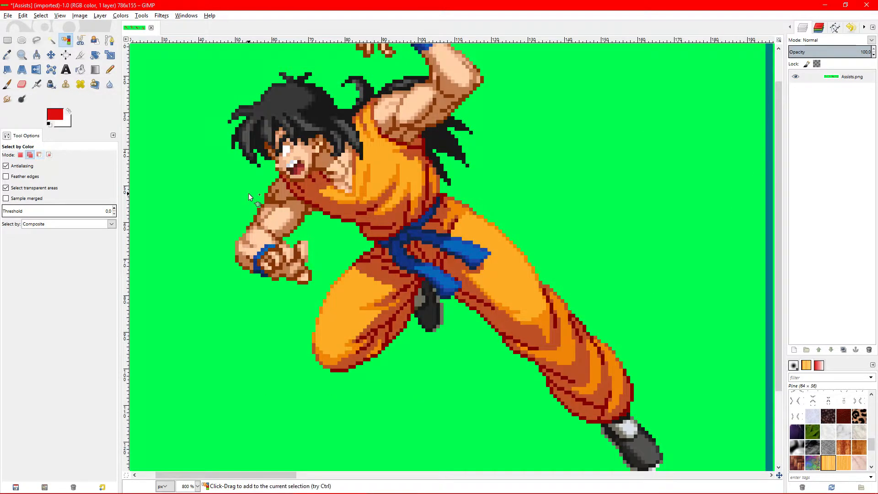
{"action": "scroll", "coordinate": [249, 193], "scroll_direction": "down", "scroll_amount": 1, "text": "ctrl"}
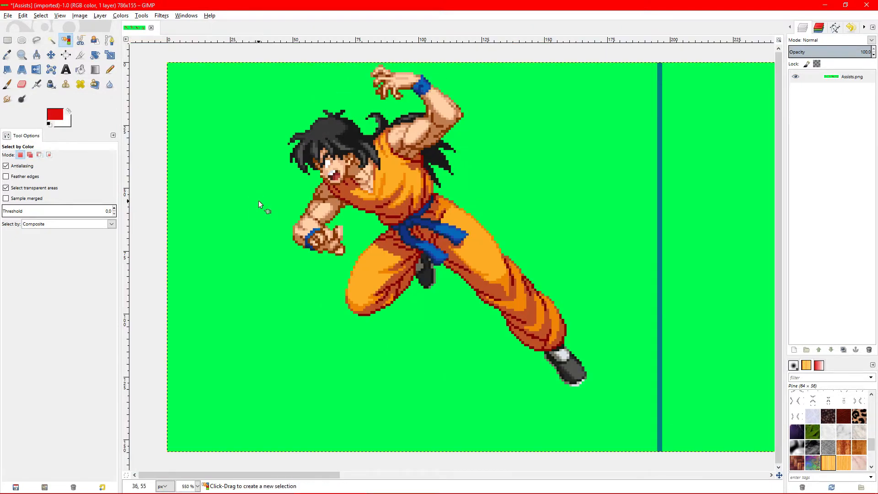
{"action": "key", "text": "ctrl"}
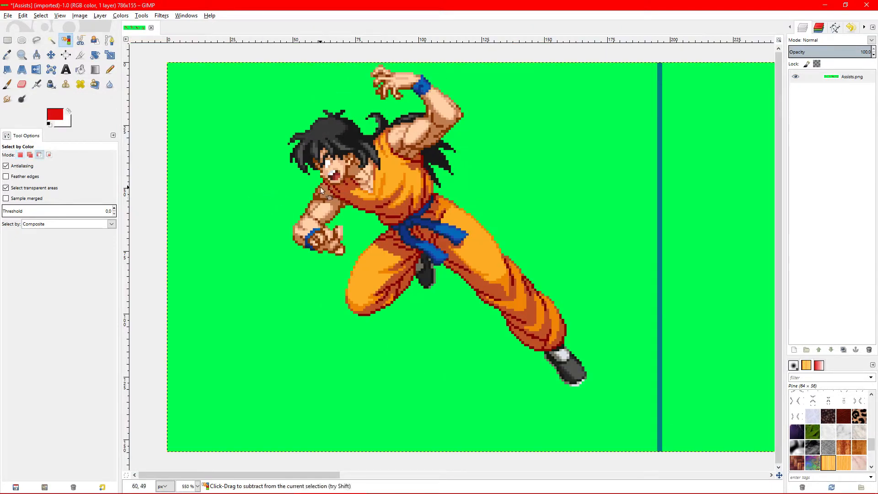
{"action": "key", "text": "shift"}
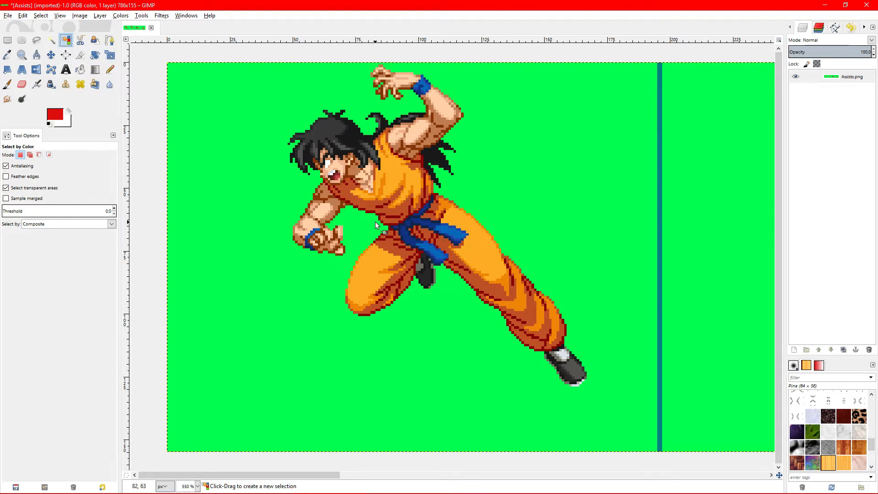
{"action": "scroll", "coordinate": [375, 221], "scroll_direction": "right", "scroll_amount": 5}
{"action": "scroll", "coordinate": [374, 221], "scroll_direction": "right", "scroll_amount": 5}
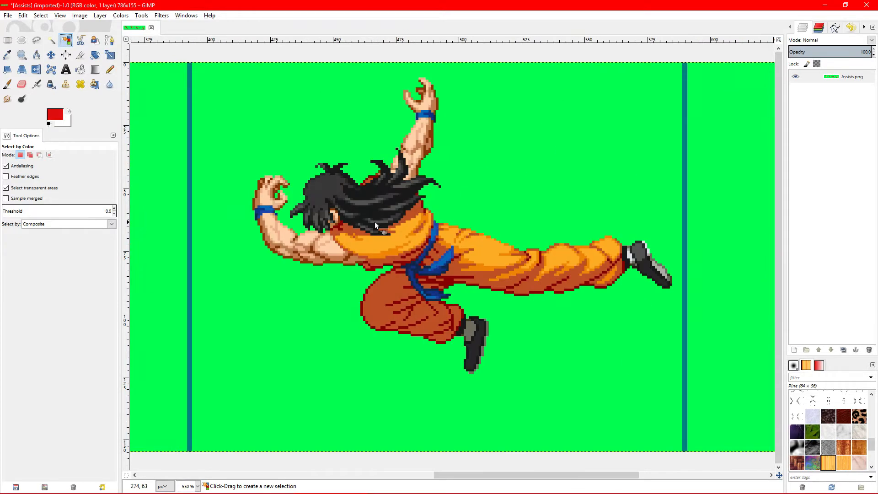
{"action": "scroll", "coordinate": [374, 222], "scroll_direction": "right", "scroll_amount": 10}
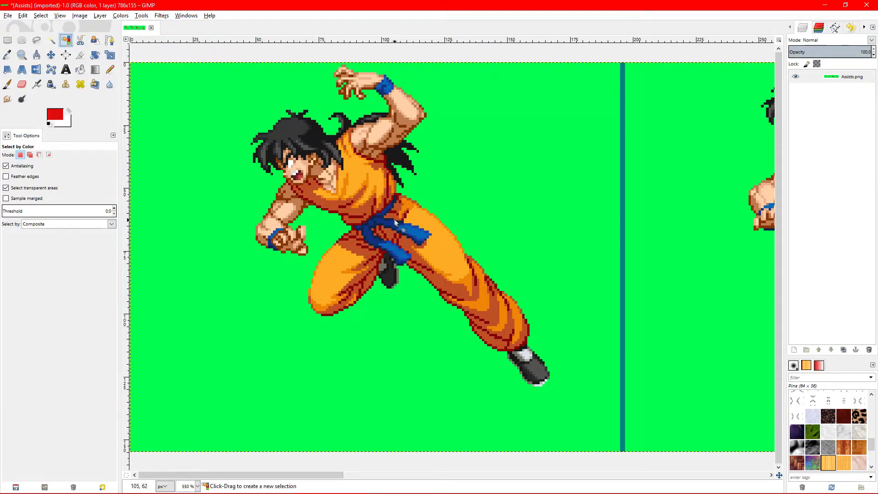
Select the outfit's orange, brown and dark red shades by color, adding each shade to the selection
{"action": "left_click", "coordinate": [347, 180]}
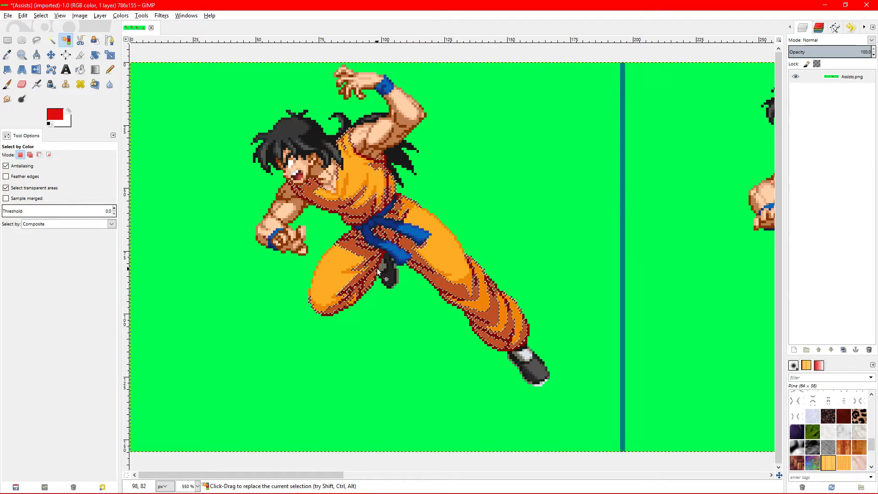
{"action": "left_click", "coordinate": [361, 263], "text": "shift"}
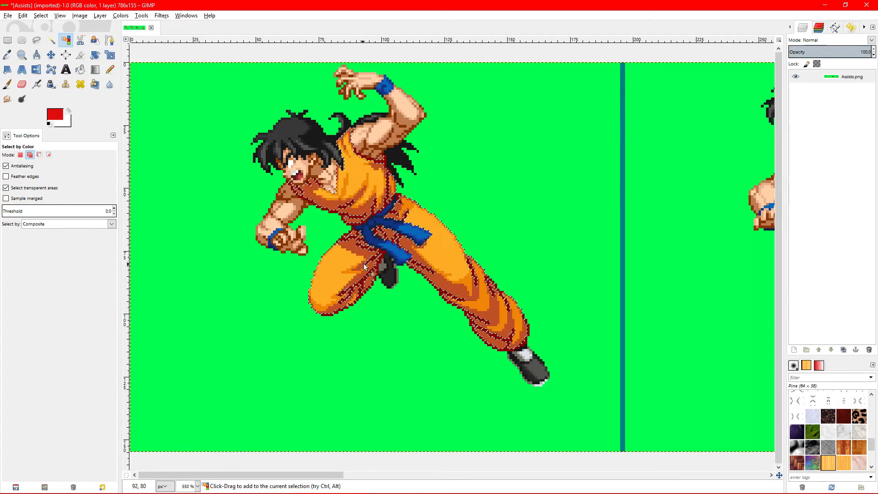
{"action": "scroll", "coordinate": [369, 249], "scroll_direction": "up", "scroll_amount": 2, "text": "ctrl"}
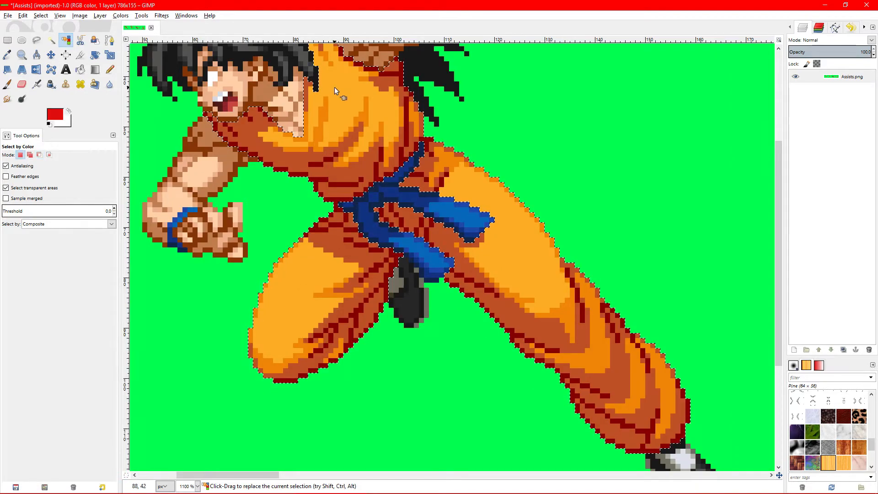
{"action": "scroll", "coordinate": [352, 89], "scroll_direction": "down", "scroll_amount": 4, "text": "ctrl"}
{"action": "scroll", "coordinate": [490, 278], "scroll_direction": "up", "scroll_amount": 4, "text": "ctrl"}
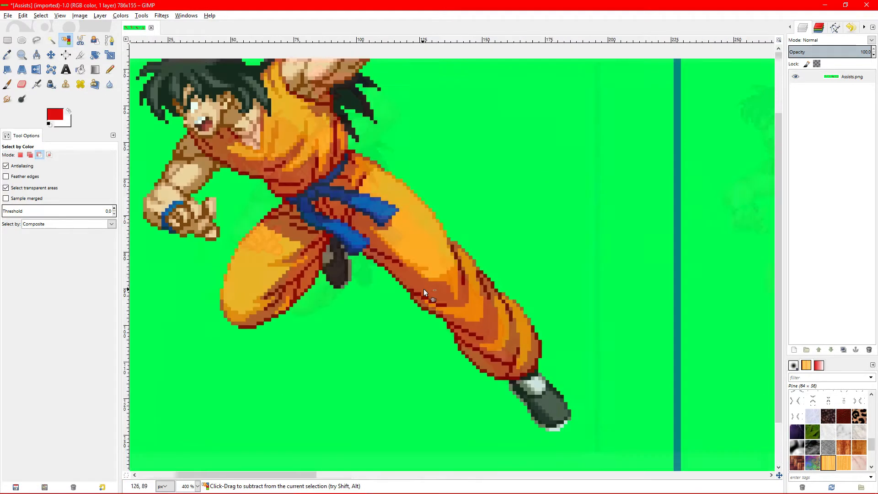
{"action": "scroll", "coordinate": [489, 279], "scroll_direction": "down", "scroll_amount": 5, "text": "ctrl"}
{"action": "scroll", "coordinate": [368, 215], "scroll_direction": "up", "scroll_amount": 6, "text": "ctrl"}
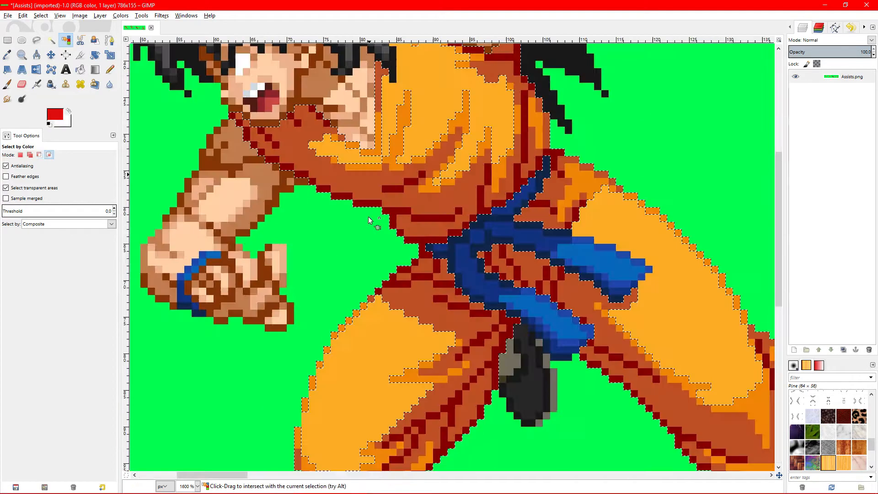
Select the orange outfit shades by color again, one shade after another, and check the selection on all four sprites
{"action": "scroll", "coordinate": [374, 213], "scroll_direction": "down", "scroll_amount": 3, "text": "ctrl"}
{"action": "scroll", "coordinate": [370, 212], "scroll_direction": "up", "scroll_amount": 1}
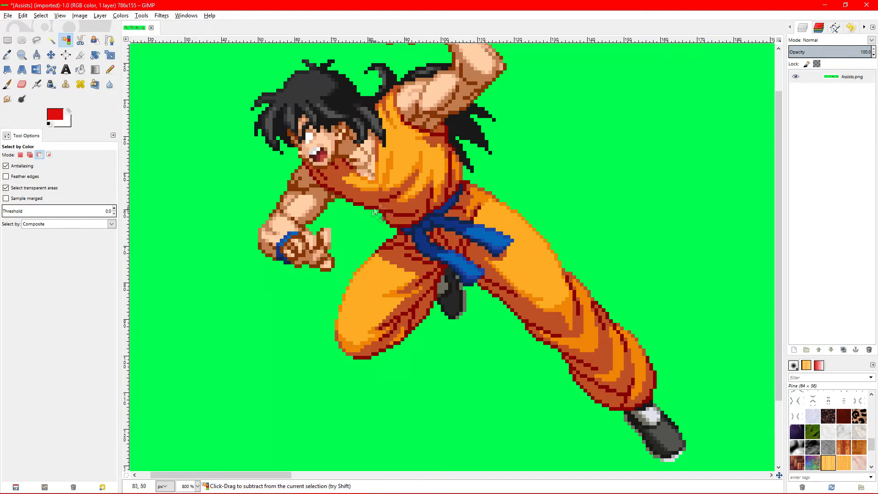
{"action": "left_click_drag", "start_coordinate": [397, 172], "coordinate": [400, 189]}
{"action": "left_click", "coordinate": [400, 192], "text": "shift"}
{"action": "left_click", "coordinate": [406, 214], "text": "shift"}
{"action": "scroll", "coordinate": [447, 220], "scroll_direction": "down", "scroll_amount": 1, "text": "ctrl"}
{"action": "scroll", "coordinate": [405, 176], "scroll_direction": "down", "scroll_amount": 4, "text": "ctrl"}
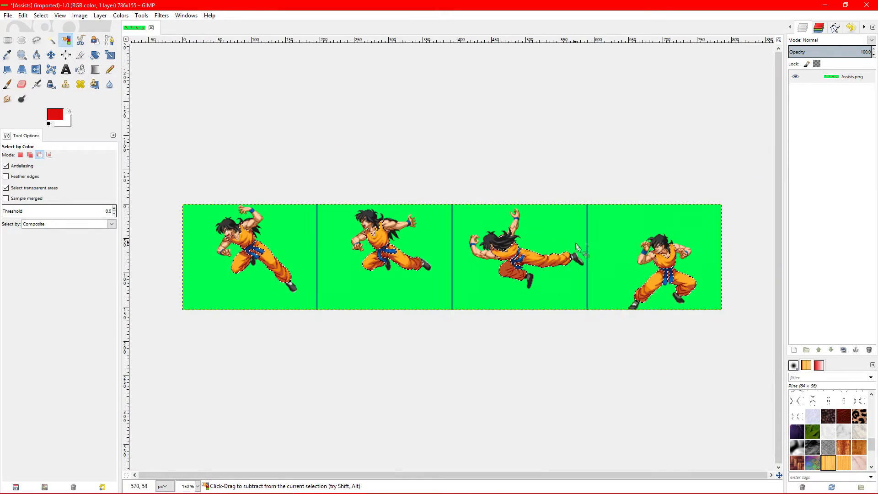
{"action": "scroll", "coordinate": [229, 248], "scroll_direction": "up", "scroll_amount": 3, "text": "ctrl"}
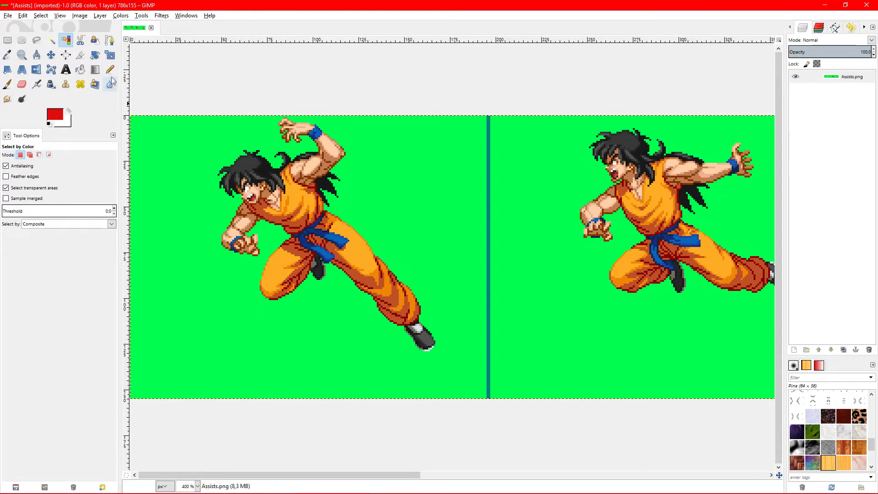
Raise the color selection threshold to 20.1 and select the dark shades of the hair and shoes
{"action": "left_click_drag", "start_coordinate": [48, 210], "coordinate": [21, 210]}
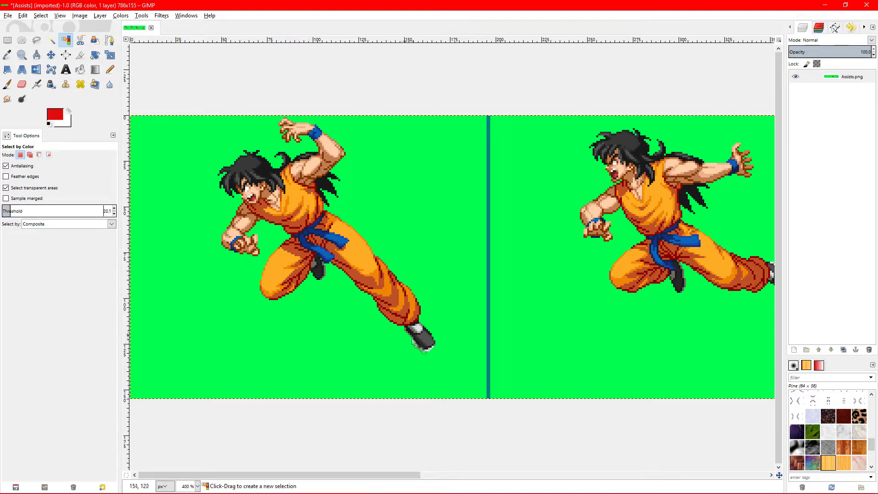
{"action": "scroll", "coordinate": [320, 269], "scroll_direction": "up", "scroll_amount": 5, "text": "ctrl"}
{"action": "scroll", "coordinate": [350, 302], "scroll_direction": "down", "scroll_amount": 2, "text": "ctrl"}
{"action": "left_click", "coordinate": [350, 302]}
{"action": "scroll", "coordinate": [360, 303], "scroll_direction": "down", "scroll_amount": 2, "text": "ctrl"}
{"action": "scroll", "coordinate": [396, 291], "scroll_direction": "up", "scroll_amount": 4, "text": "ctrl"}
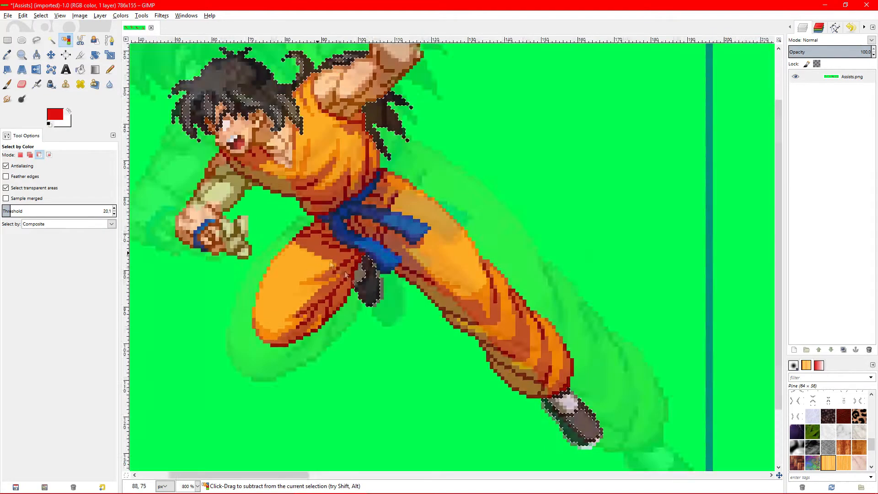
{"action": "scroll", "coordinate": [397, 291], "scroll_direction": "down", "scroll_amount": 5, "text": "ctrl"}
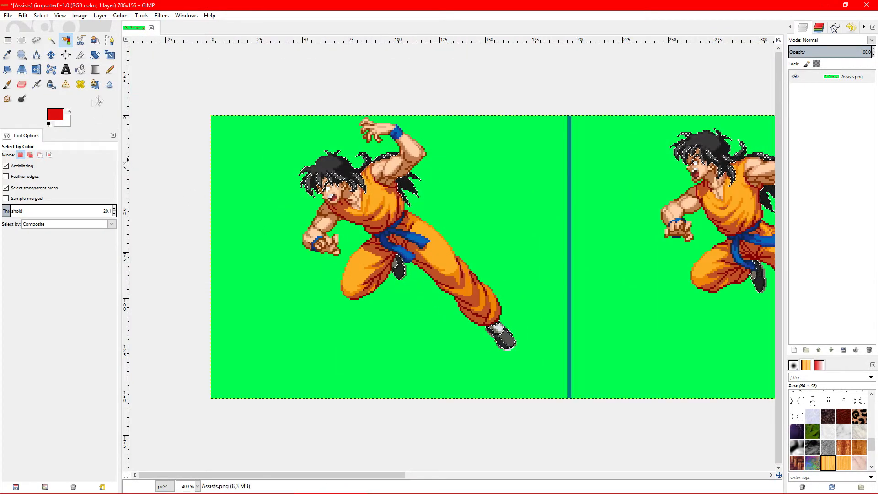
Try painting both shoes of the first sprite red with the Pencil inside the selection, and undo the strokes
{"action": "key", "text": "n"}
{"action": "scroll", "coordinate": [407, 288], "scroll_direction": "up", "scroll_amount": 1}
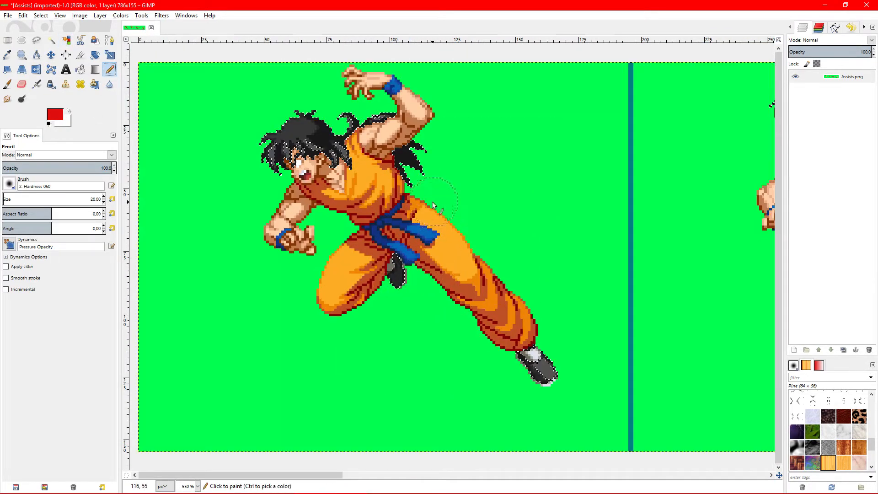
{"action": "left_click_drag", "start_coordinate": [399, 265], "coordinate": [394, 284]}
{"action": "left_click_drag", "start_coordinate": [528, 355], "coordinate": [548, 378]}
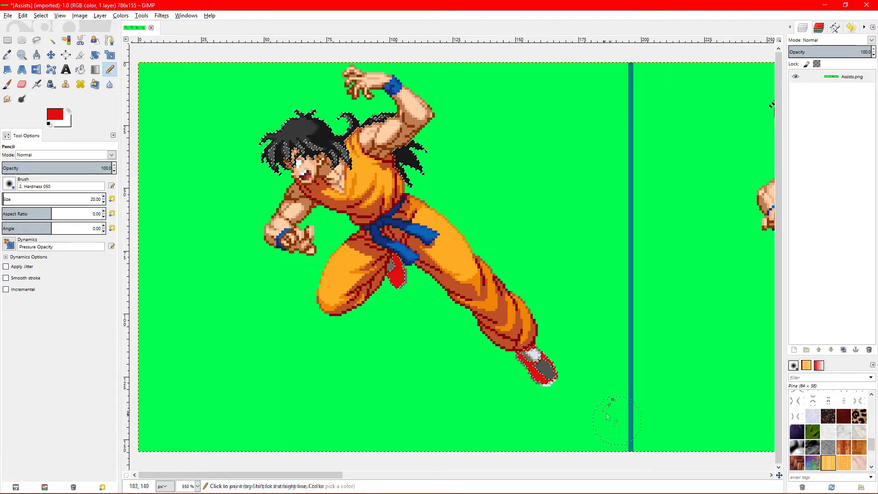
{"action": "scroll", "coordinate": [580, 384], "scroll_direction": "up", "scroll_amount": 5, "text": "ctrl"}
{"action": "scroll", "coordinate": [548, 366], "scroll_direction": "down", "scroll_amount": 3, "text": "ctrl"}
{"action": "scroll", "coordinate": [267, 223], "scroll_direction": "up", "scroll_amount": 6}
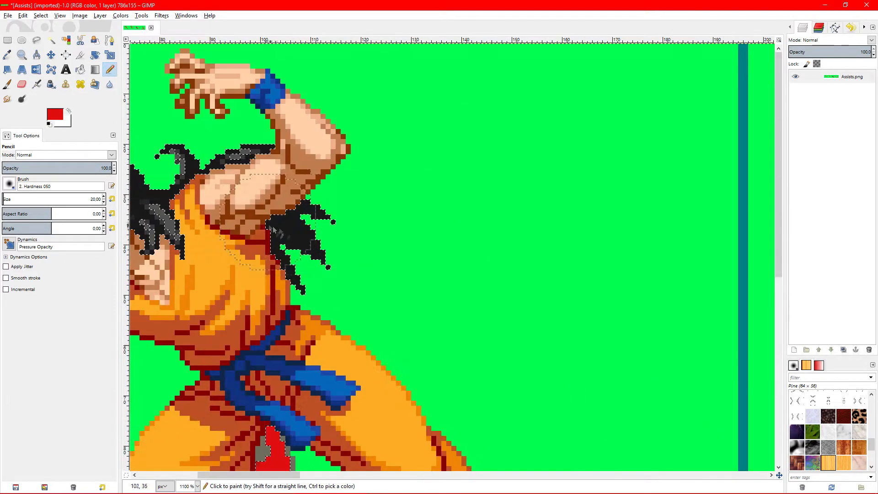
{"action": "left_click", "coordinate": [313, 202], "text": "shift"}
{"action": "key", "text": "ctrl+z"}
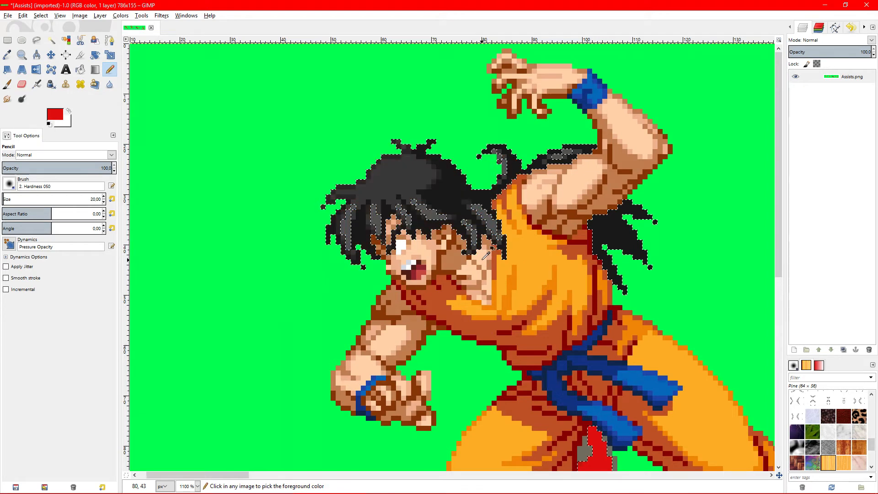
{"action": "scroll", "coordinate": [511, 297], "scroll_direction": "down", "scroll_amount": 2, "text": "ctrl"}
{"action": "scroll", "coordinate": [509, 300], "scroll_direction": "down", "scroll_amount": 4, "text": "ctrl"}
{"action": "scroll", "coordinate": [580, 281], "scroll_direction": "up", "scroll_amount": 4, "text": "ctrl"}
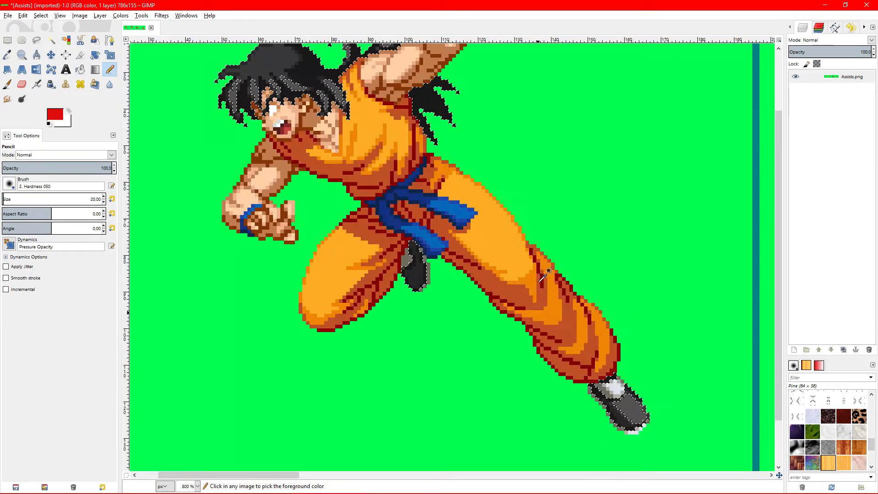
Set the color selection threshold to 0 and return to the Pencil tool
{"action": "left_click", "coordinate": [65, 41]}
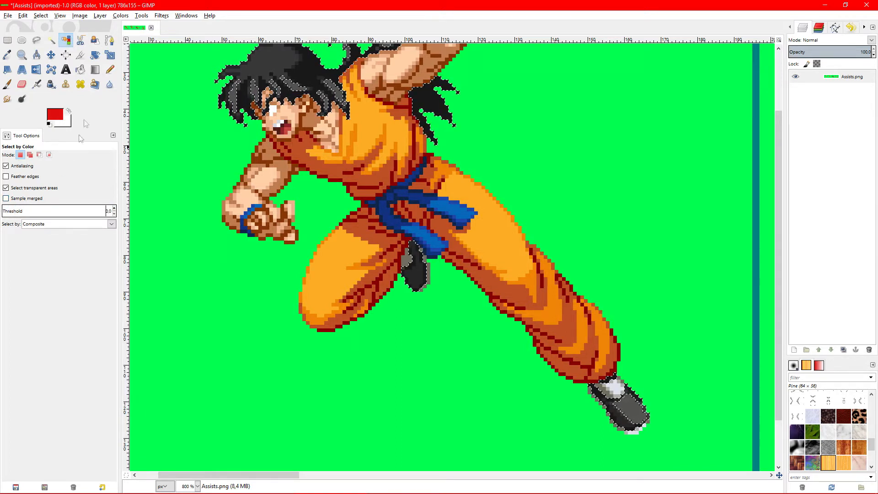
{"action": "left_click", "coordinate": [108, 71]}
{"action": "scroll", "coordinate": [298, 163], "scroll_direction": "down", "scroll_amount": 2}
{"action": "key", "text": "p"}
{"action": "left_click", "coordinate": [109, 70]}
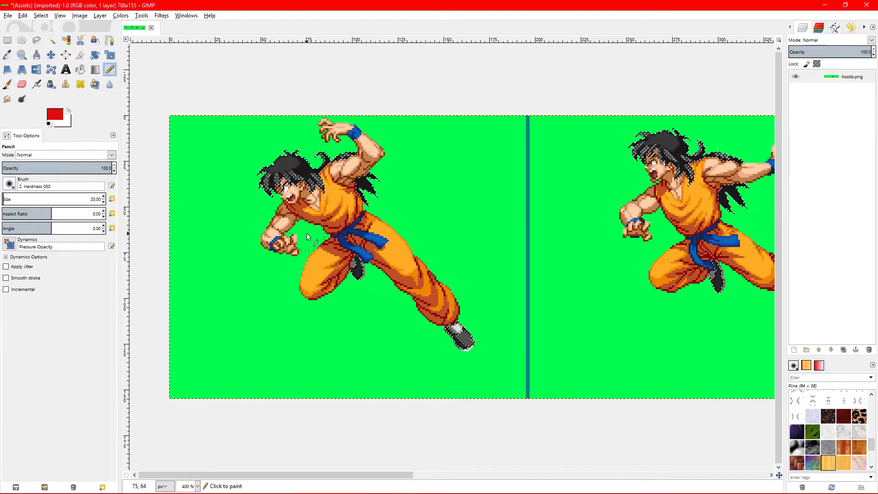
Dab red on the first sprite's rear shoe with the Pencil, undo it, and keep the Pencil as the painting tool
{"action": "scroll", "coordinate": [309, 238], "scroll_direction": "up", "scroll_amount": 2}
{"action": "left_click", "coordinate": [397, 263]}
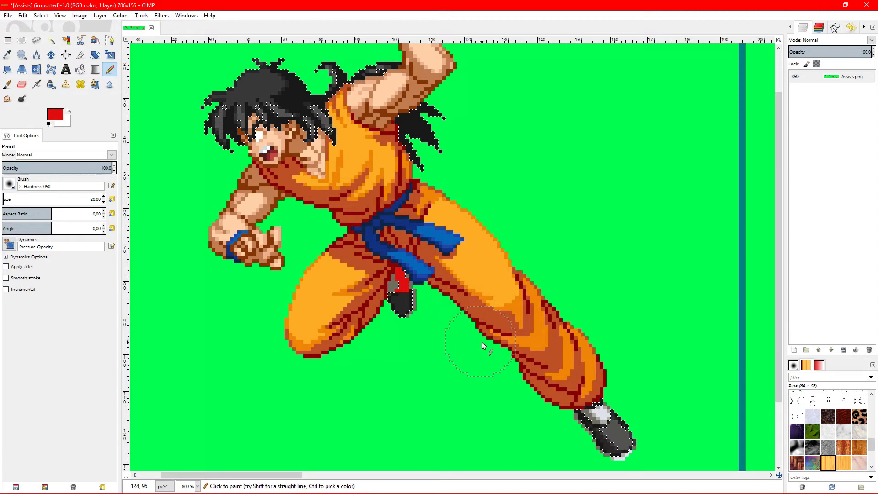
{"action": "key", "text": "ctrl+z"}
{"action": "key", "text": "p"}
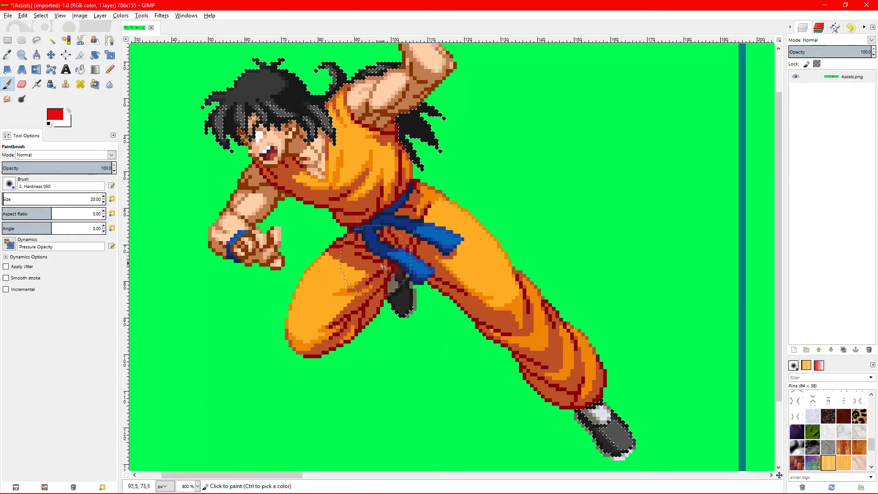
{"action": "left_click", "coordinate": [110, 69]}
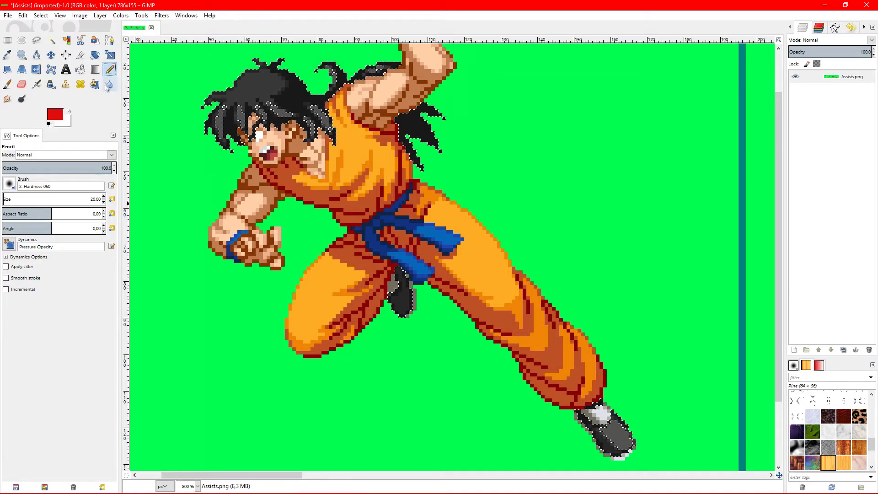
Try the Eraser across the first sprite within the dark-shade selection, and undo the erasing together with the selection
{"action": "scroll", "coordinate": [330, 289], "scroll_direction": "down", "scroll_amount": 3}
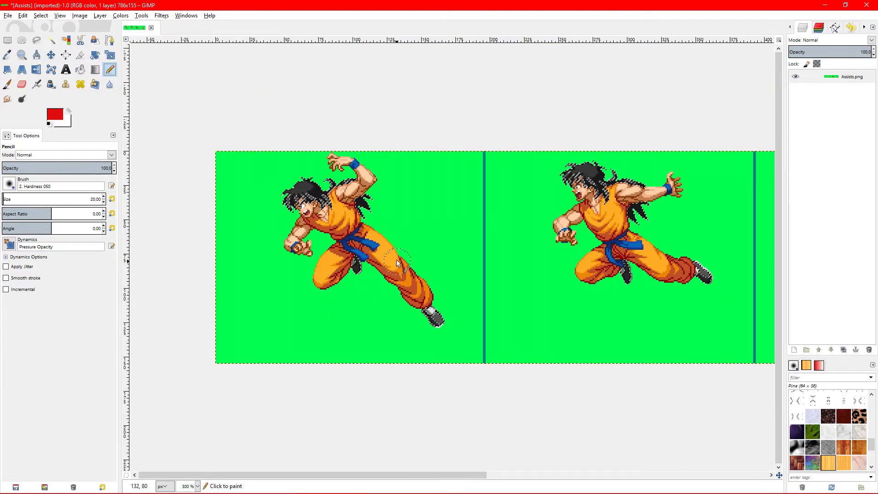
{"action": "scroll", "coordinate": [326, 259], "scroll_direction": "up", "scroll_amount": 2}
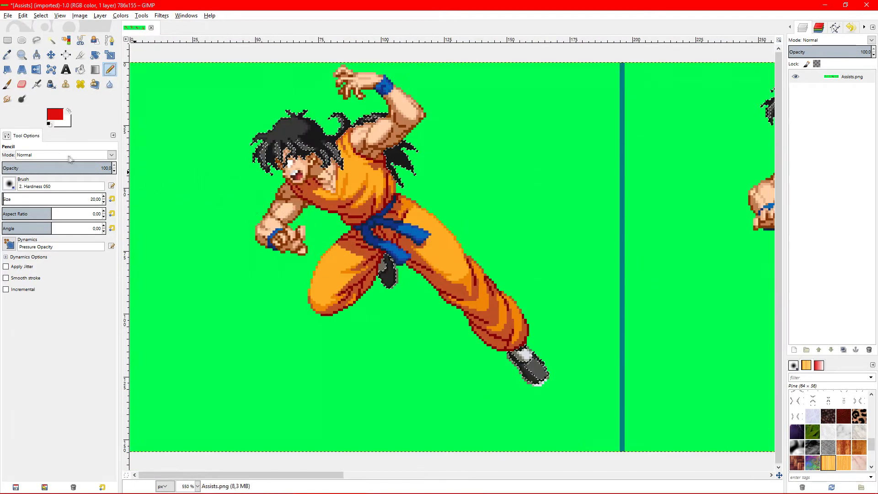
{"action": "left_click", "coordinate": [21, 84]}
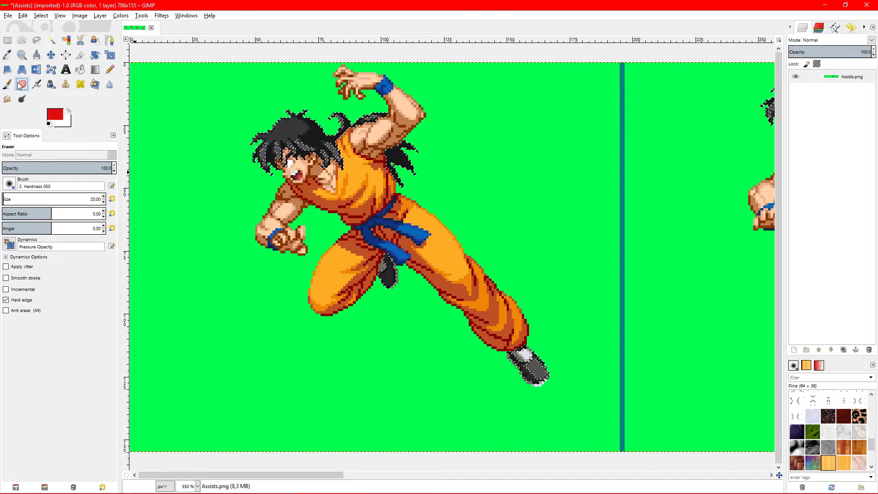
{"action": "mouse_move", "coordinate": [232, 111]}
{"action": "left_mouse_down"}
{"action": "mouse_move", "coordinate": [457, 223]}
{"action": "mouse_move", "coordinate": [172, 75]}
{"action": "mouse_move", "coordinate": [462, 182]}
{"action": "left_mouse_up"}
{"action": "key", "text": "ctrl+z"}
{"action": "key", "text": "ctrl+z"}
{"action": "mouse_move", "coordinate": [175, 97]}
{"action": "left_mouse_down"}
{"action": "mouse_move", "coordinate": [505, 277]}
{"action": "mouse_move", "coordinate": [649, 348]}
{"action": "left_mouse_up"}
{"action": "key", "text": "ctrl+z"}
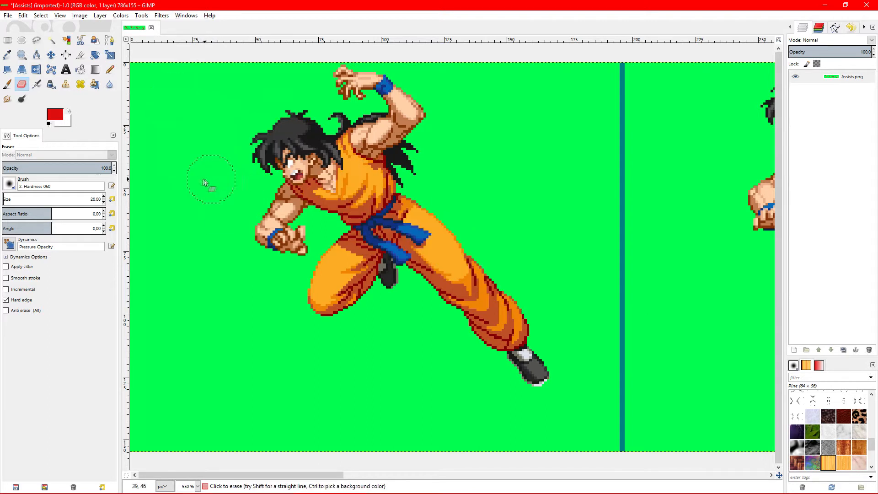
Turn off the Eraser's hard edge, erase across the first sprite's lower body and the green background, and undo the erasing
{"action": "left_click", "coordinate": [15, 302]}
{"action": "mouse_move", "coordinate": [173, 310]}
{"action": "left_mouse_down"}
{"action": "mouse_move", "coordinate": [348, 320]}
{"action": "mouse_move", "coordinate": [182, 372]}
{"action": "mouse_move", "coordinate": [432, 418]}
{"action": "mouse_move", "coordinate": [235, 416]}
{"action": "mouse_move", "coordinate": [315, 352]}
{"action": "left_mouse_up"}
{"action": "scroll", "coordinate": [421, 373], "scroll_direction": "down", "scroll_amount": 5}
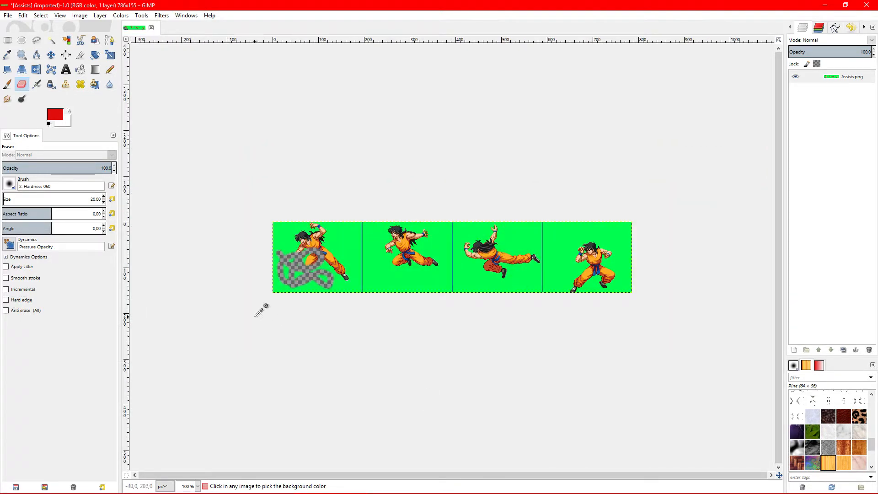
{"action": "scroll", "coordinate": [219, 314], "scroll_direction": "up", "scroll_amount": 4}
{"action": "key", "text": "ctrl+z"}
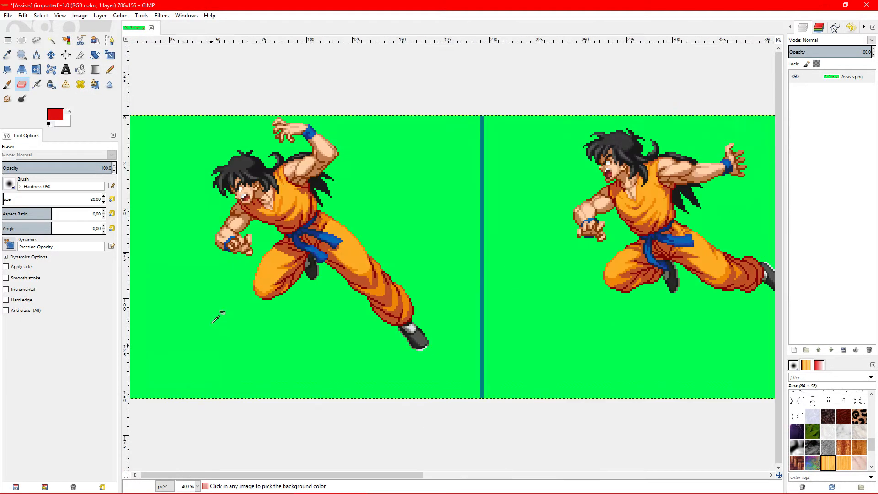
Turn the Eraser's hard edge back on, erase one spot of the green background below the first sprite, and undo it
{"action": "left_click", "coordinate": [16, 300]}
{"action": "left_click", "coordinate": [206, 326]}
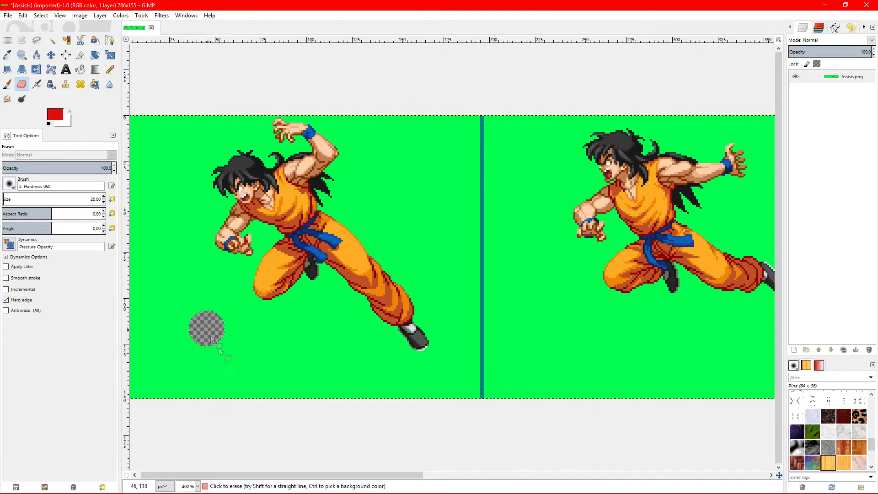
{"action": "scroll", "coordinate": [210, 314], "scroll_direction": "up", "scroll_amount": 3}
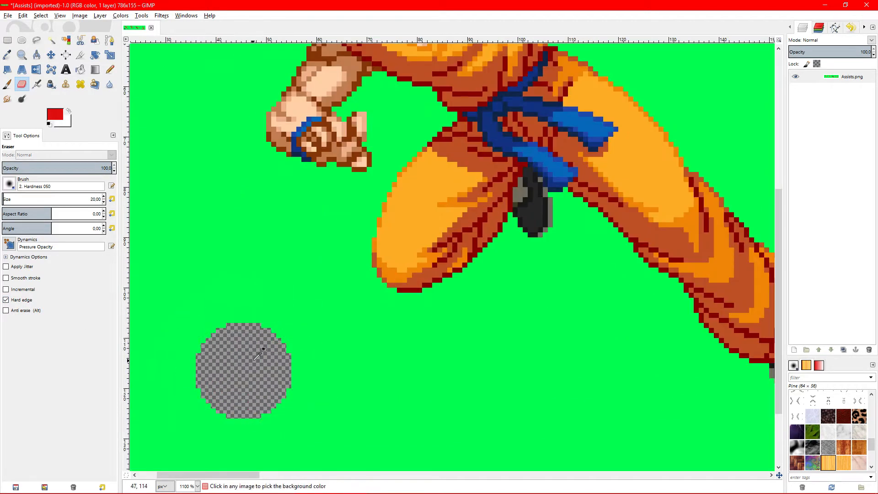
{"action": "scroll", "coordinate": [267, 357], "scroll_direction": "down", "scroll_amount": 2}
{"action": "key", "text": "ctrl+z"}
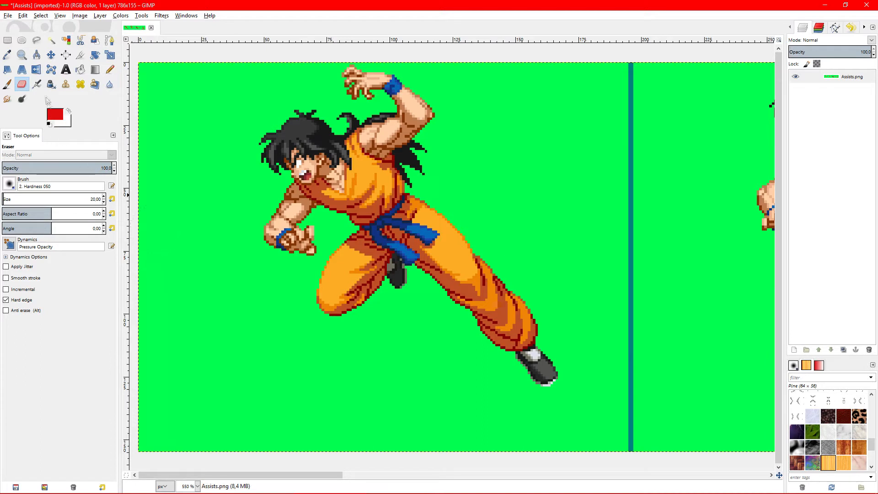
Set the Bucket Fill threshold to 0 and fill the dark shade of the first sprite's rear shoe with red
{"action": "left_click", "coordinate": [81, 69]}
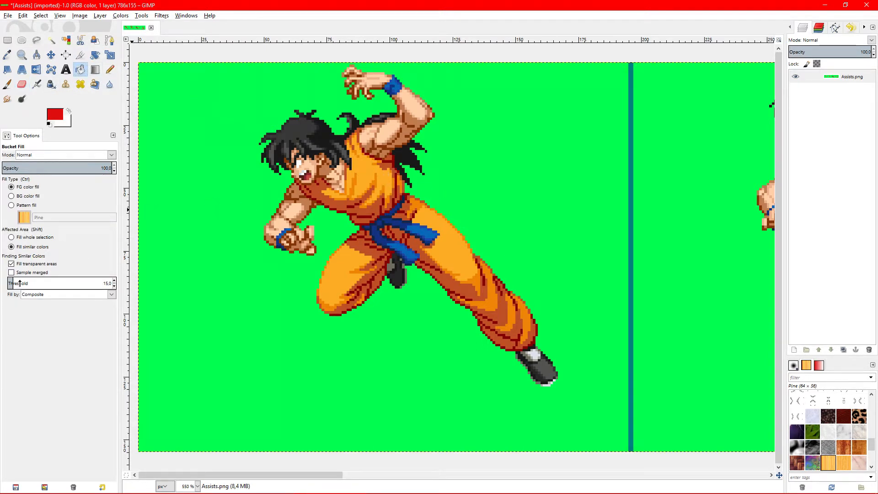
{"action": "left_click", "coordinate": [444, 248]}
{"action": "scroll", "coordinate": [450, 281], "scroll_direction": "up", "scroll_amount": 3}
{"action": "key", "text": "ctrl+z"}
{"action": "left_click", "coordinate": [284, 262]}
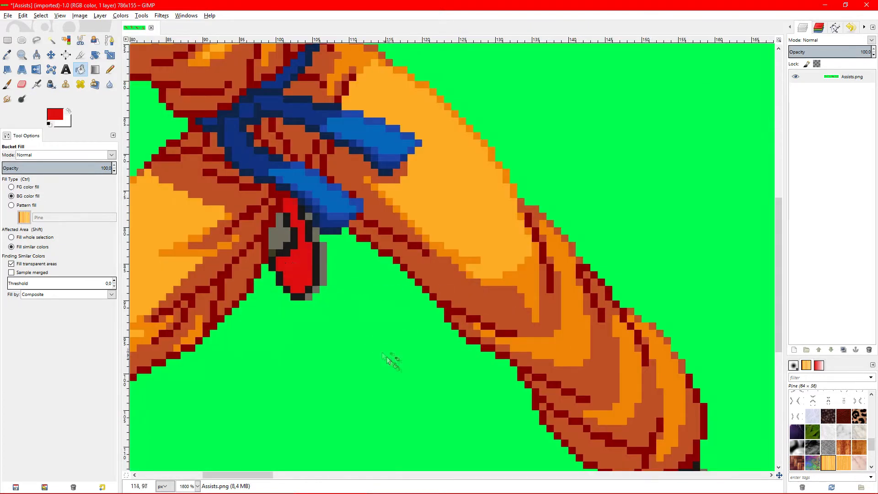
Review the sprites across the sheet, comparing the areas that would need filling in each frame
{"action": "scroll", "coordinate": [391, 358], "scroll_direction": "down", "scroll_amount": 4}
{"action": "scroll", "coordinate": [479, 356], "scroll_direction": "up", "scroll_amount": 5}
{"action": "scroll", "coordinate": [475, 349], "scroll_direction": "down", "scroll_amount": 6}
{"action": "scroll", "coordinate": [368, 297], "scroll_direction": "up", "scroll_amount": 3}
{"action": "scroll", "coordinate": [364, 294], "scroll_direction": "left", "scroll_amount": 5}
{"action": "scroll", "coordinate": [364, 294], "scroll_direction": "down", "scroll_amount": 1}
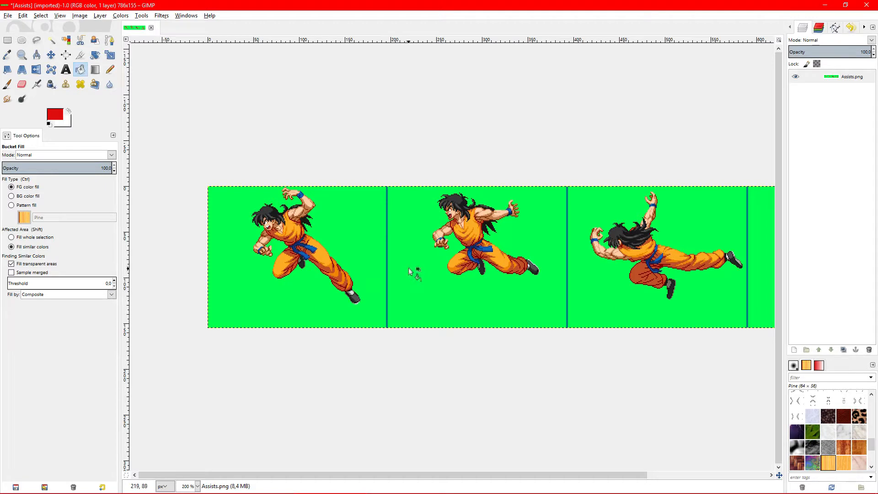
{"action": "scroll", "coordinate": [301, 233], "scroll_direction": "up", "scroll_amount": 2}
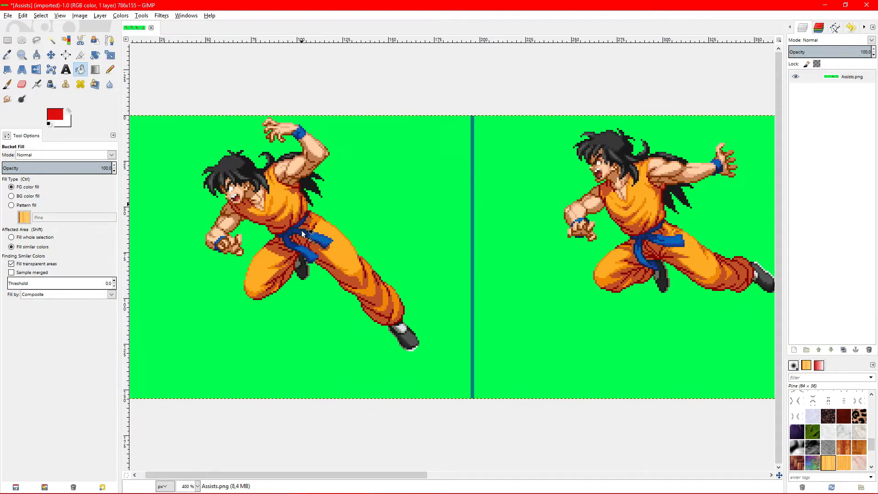
{"action": "scroll", "coordinate": [245, 197], "scroll_direction": "down", "scroll_amount": 2}
{"action": "scroll", "coordinate": [229, 172], "scroll_direction": "up", "scroll_amount": 2}
{"action": "scroll", "coordinate": [229, 172], "scroll_direction": "up", "scroll_amount": 2}
{"action": "scroll", "coordinate": [229, 171], "scroll_direction": "down", "scroll_amount": 3}
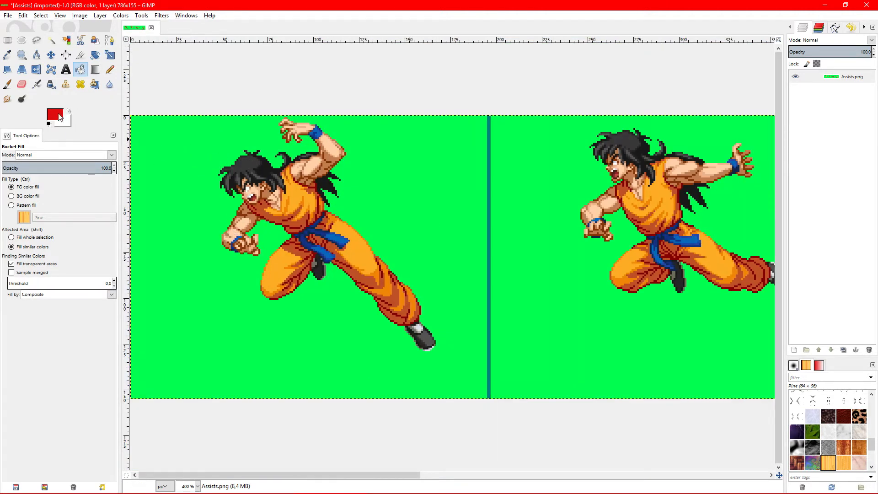
Examine the first sprite up close, looking at the separate shades in its hair, outfit, belt and shoes
{"action": "scroll", "coordinate": [276, 183], "scroll_direction": "up", "scroll_amount": 2}
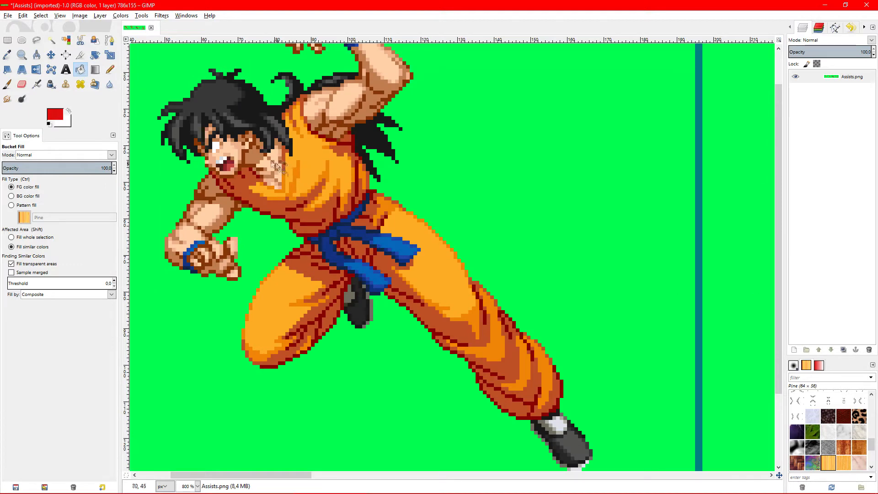
{"action": "scroll", "coordinate": [213, 114], "scroll_direction": "up", "scroll_amount": 2}
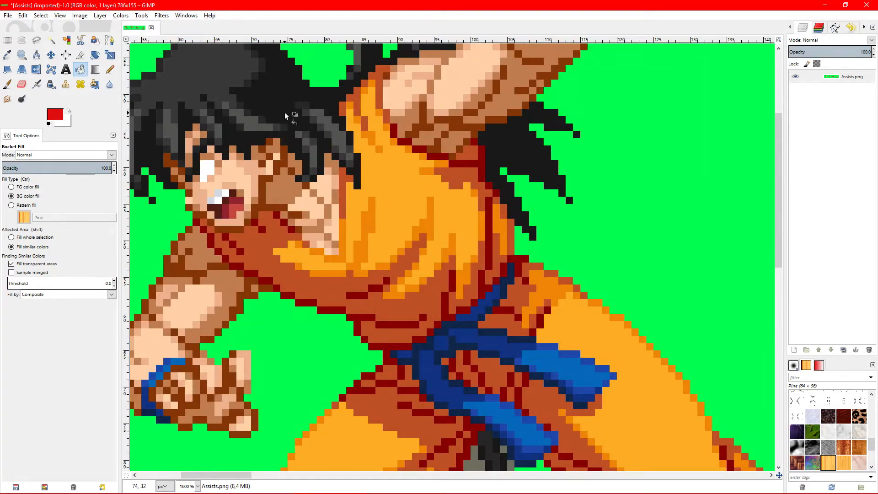
{"action": "scroll", "coordinate": [280, 120], "scroll_direction": "down", "scroll_amount": 2}
{"action": "scroll", "coordinate": [270, 124], "scroll_direction": "up", "scroll_amount": 2}
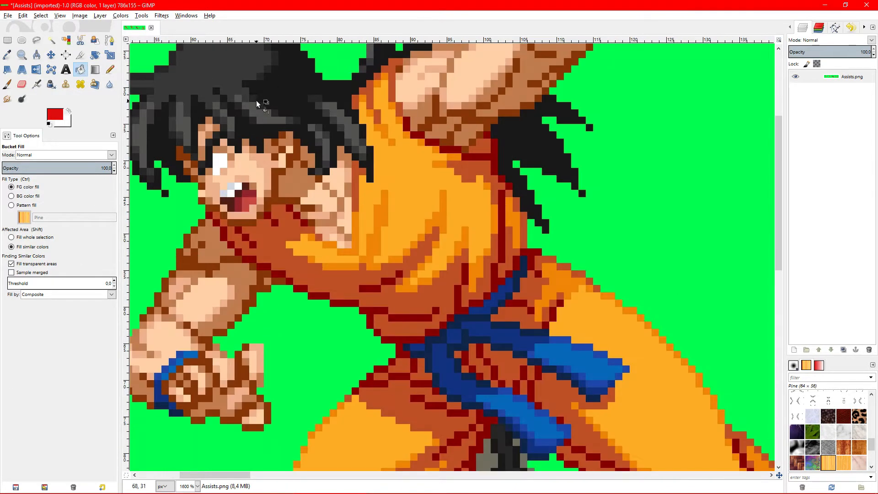
{"action": "scroll", "coordinate": [300, 205], "scroll_direction": "down", "scroll_amount": 1}
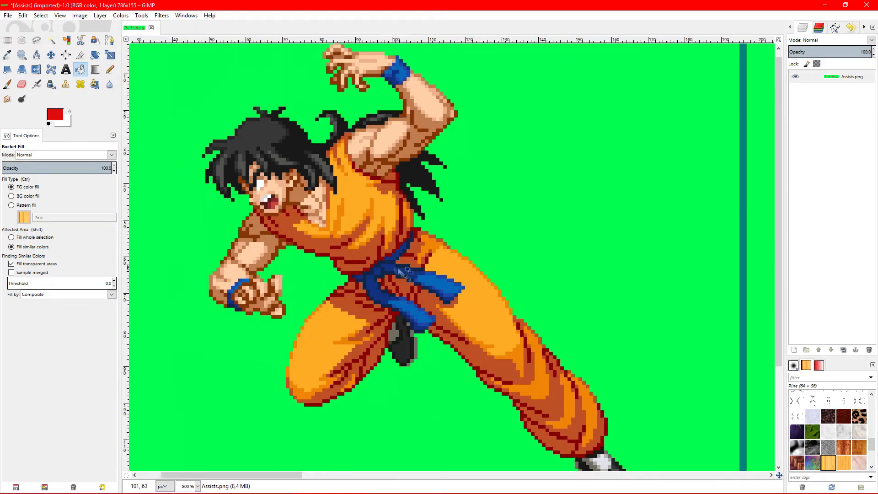
{"action": "scroll", "coordinate": [418, 358], "scroll_direction": "down", "scroll_amount": 3}
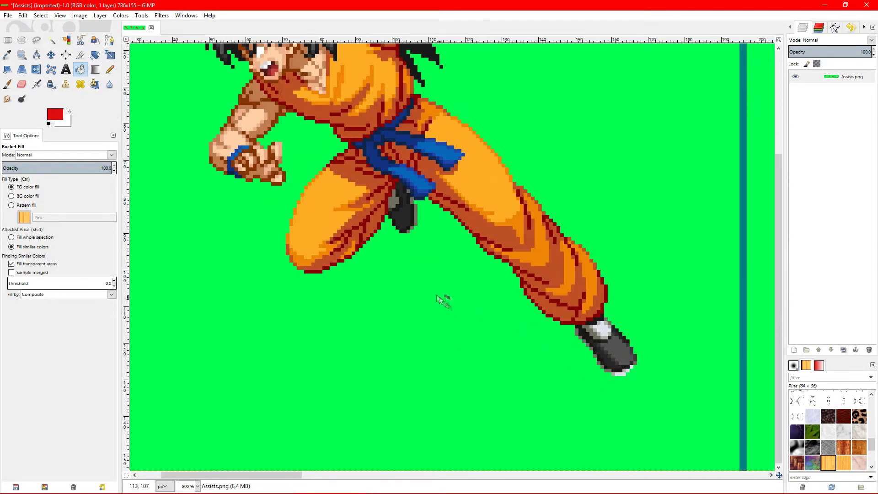
{"action": "scroll", "coordinate": [330, 242], "scroll_direction": "up", "scroll_amount": 3}
{"action": "scroll", "coordinate": [259, 188], "scroll_direction": "up", "scroll_amount": 1}
{"action": "scroll", "coordinate": [260, 185], "scroll_direction": "down", "scroll_amount": 2}
{"action": "scroll", "coordinate": [264, 182], "scroll_direction": "up", "scroll_amount": 2}
{"action": "scroll", "coordinate": [265, 185], "scroll_direction": "down", "scroll_amount": 2}
{"action": "scroll", "coordinate": [204, 176], "scroll_direction": "up", "scroll_amount": 1}
{"action": "scroll", "coordinate": [202, 176], "scroll_direction": "down", "scroll_amount": 2}
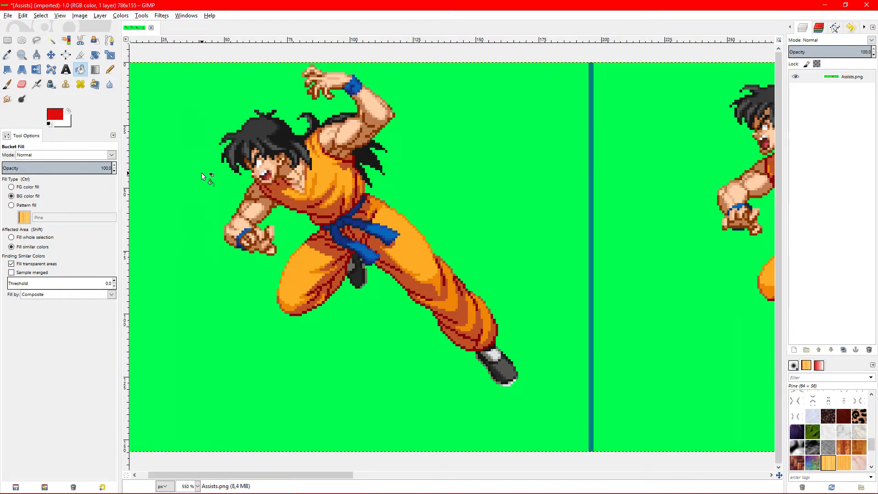
{"action": "scroll", "coordinate": [214, 180], "scroll_direction": "right", "scroll_amount": 6}
{"action": "scroll", "coordinate": [217, 181], "scroll_direction": "left", "scroll_amount": 6}
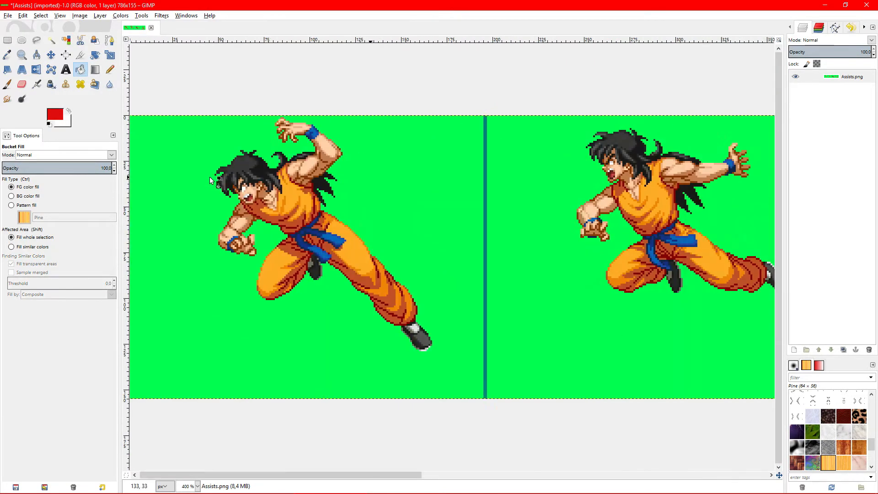
{"action": "scroll", "coordinate": [233, 179], "scroll_direction": "up", "scroll_amount": 3}
{"action": "scroll", "coordinate": [282, 138], "scroll_direction": "up", "scroll_amount": 2}
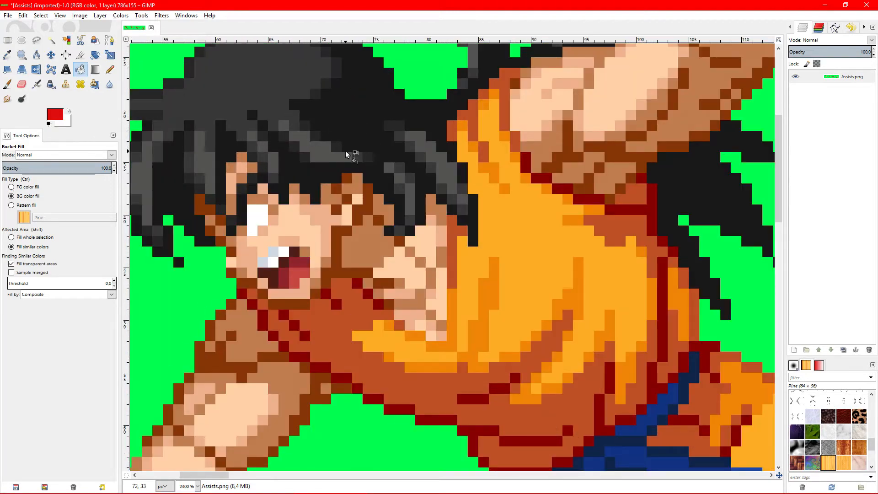
{"action": "scroll", "coordinate": [345, 150], "scroll_direction": "down", "scroll_amount": 5}
{"action": "scroll", "coordinate": [342, 171], "scroll_direction": "up", "scroll_amount": 2}
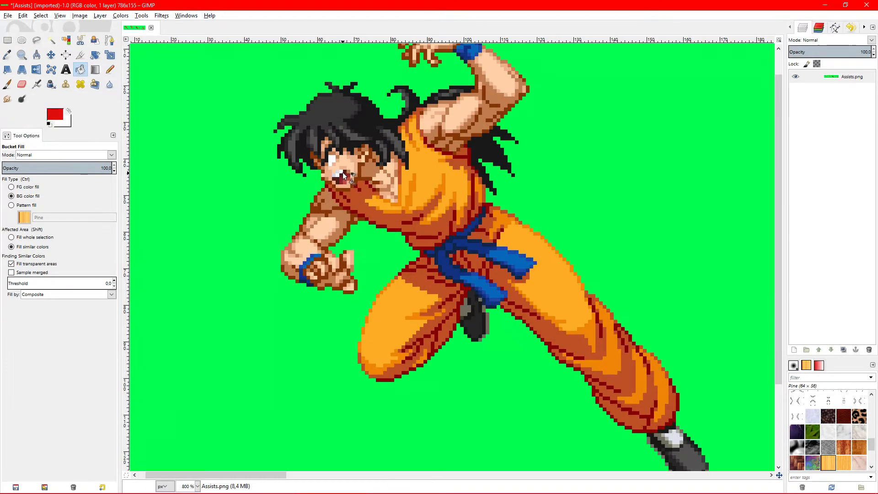
Select by color the lightest orange of the first sprite's outfit and add the light blue of its belt to the selection
{"action": "scroll", "coordinate": [333, 174], "scroll_direction": "down", "scroll_amount": 2}
{"action": "scroll", "coordinate": [358, 194], "scroll_direction": "up", "scroll_amount": 2}
{"action": "scroll", "coordinate": [358, 193], "scroll_direction": "down", "scroll_amount": 2}
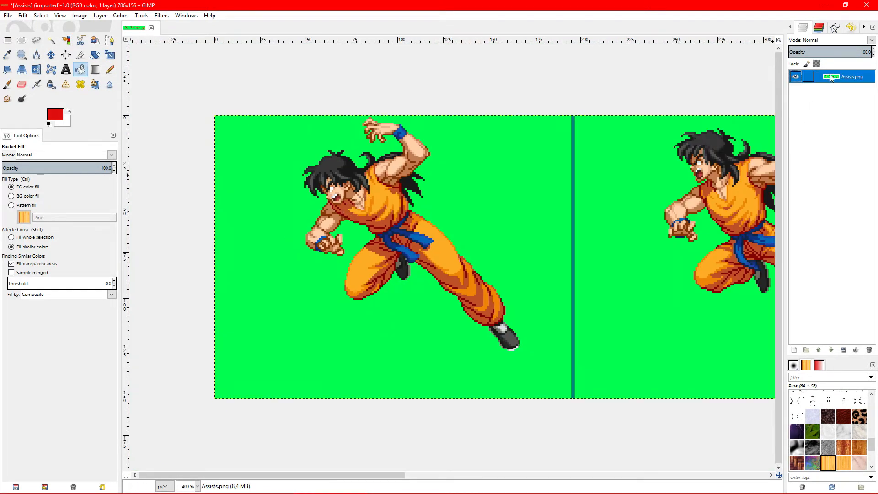
{"action": "left_click", "coordinate": [66, 41]}
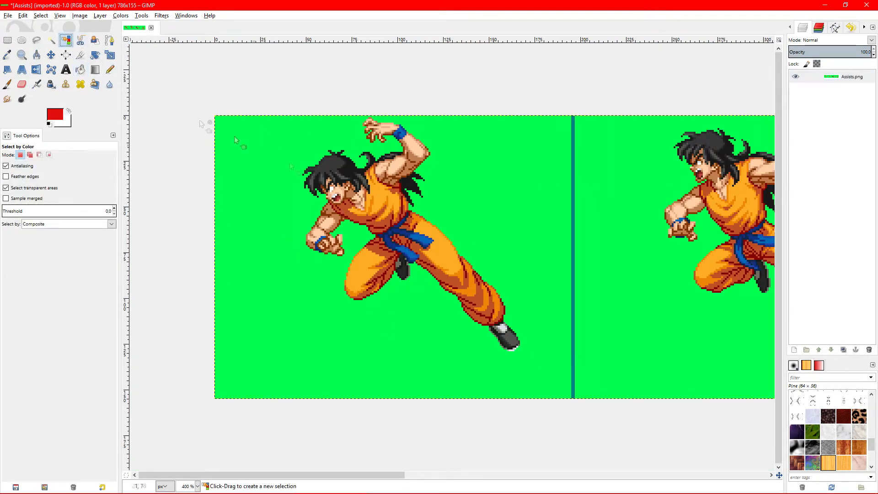
{"action": "scroll", "coordinate": [397, 231], "scroll_direction": "up", "scroll_amount": 2}
{"action": "scroll", "coordinate": [398, 231], "scroll_direction": "down", "scroll_amount": 2}
{"action": "scroll", "coordinate": [461, 261], "scroll_direction": "up", "scroll_amount": 1}
{"action": "scroll", "coordinate": [432, 248], "scroll_direction": "up", "scroll_amount": 1}
{"action": "scroll", "coordinate": [432, 247], "scroll_direction": "down", "scroll_amount": 1}
{"action": "scroll", "coordinate": [408, 228], "scroll_direction": "up", "scroll_amount": 2}
{"action": "scroll", "coordinate": [408, 228], "scroll_direction": "down", "scroll_amount": 5}
{"action": "scroll", "coordinate": [330, 183], "scroll_direction": "up", "scroll_amount": 5}
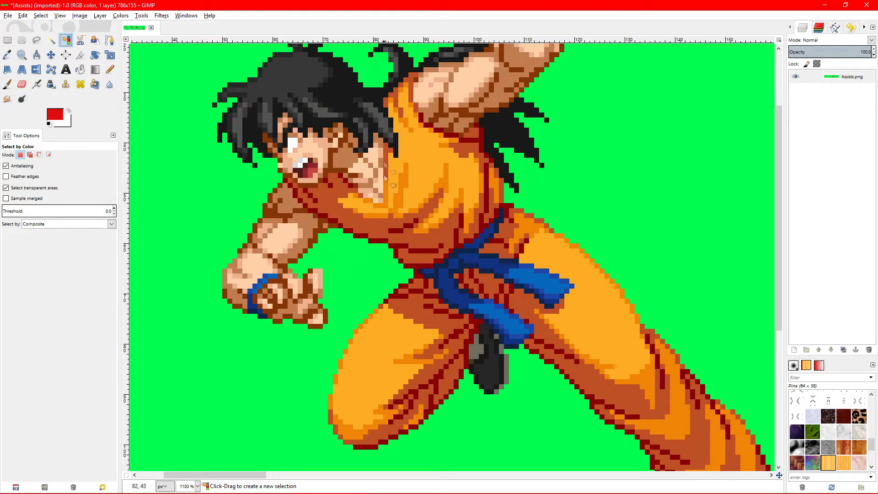
{"action": "left_click", "coordinate": [445, 169]}
{"action": "left_click", "coordinate": [531, 278]}
Add the front shoe's light grey and white highlights and the lightest hair and skin shades to the color selection
{"action": "scroll", "coordinate": [531, 278], "scroll_direction": "down", "scroll_amount": 1}
{"action": "scroll", "coordinate": [624, 328], "scroll_direction": "up", "scroll_amount": 1}
{"action": "scroll", "coordinate": [623, 328], "scroll_direction": "right", "scroll_amount": 5}
{"action": "left_click", "coordinate": [458, 302]}
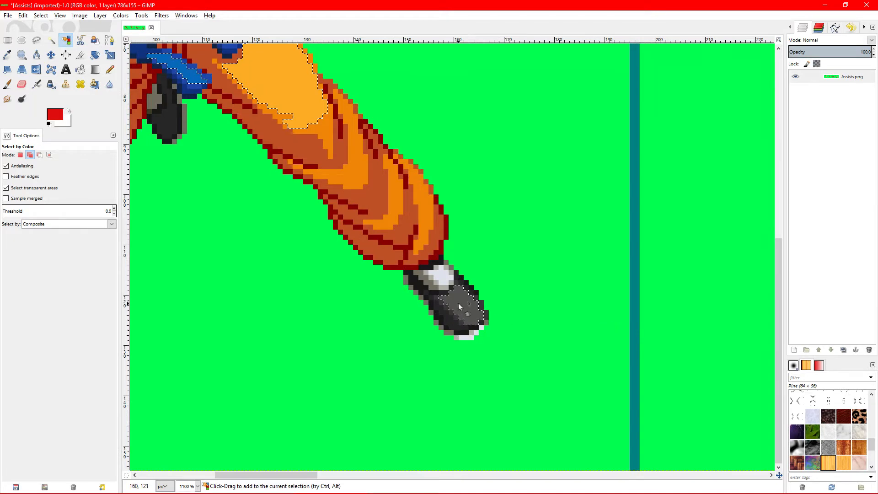
{"action": "left_click", "coordinate": [444, 278]}
{"action": "scroll", "coordinate": [444, 278], "scroll_direction": "down", "scroll_amount": 5}
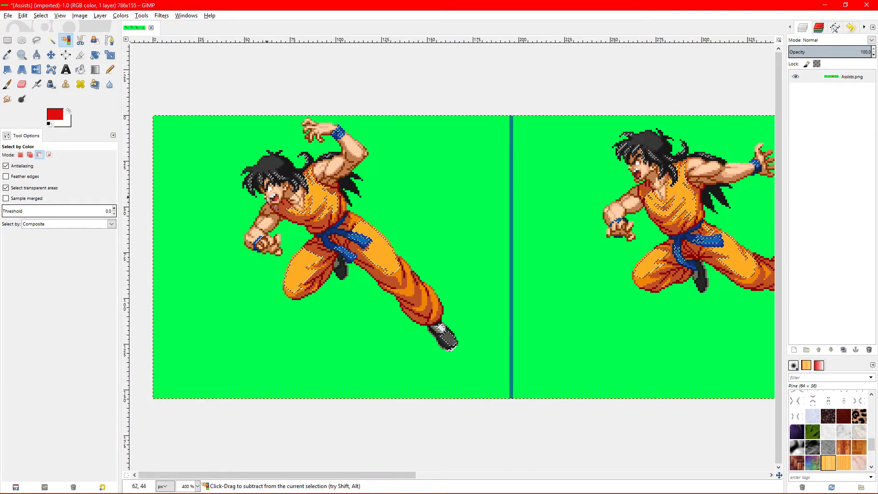
{"action": "scroll", "coordinate": [254, 189], "scroll_direction": "up", "scroll_amount": 4}
{"action": "scroll", "coordinate": [253, 189], "scroll_direction": "up", "scroll_amount": 2}
{"action": "scroll", "coordinate": [273, 224], "scroll_direction": "up", "scroll_amount": 2}
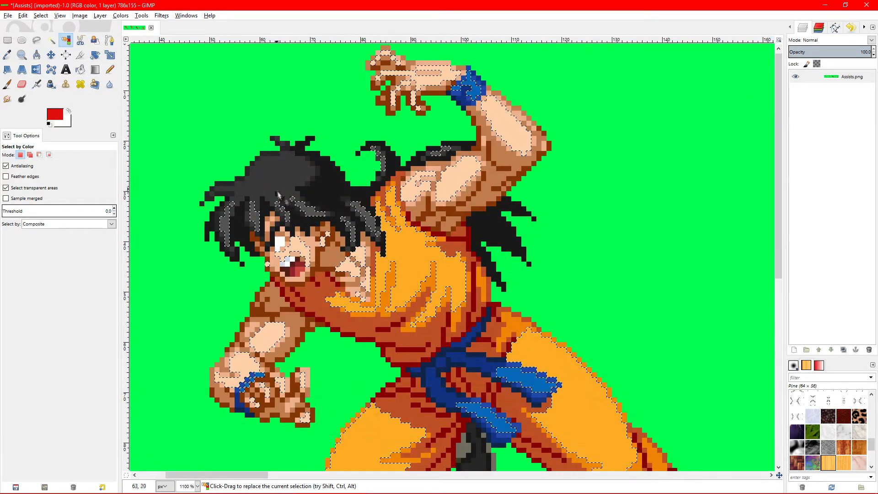
{"action": "scroll", "coordinate": [300, 273], "scroll_direction": "down", "scroll_amount": 4}
Add a new layer above the Assists.png layer, keeping the highlight selection
{"action": "right_click", "coordinate": [820, 76]}
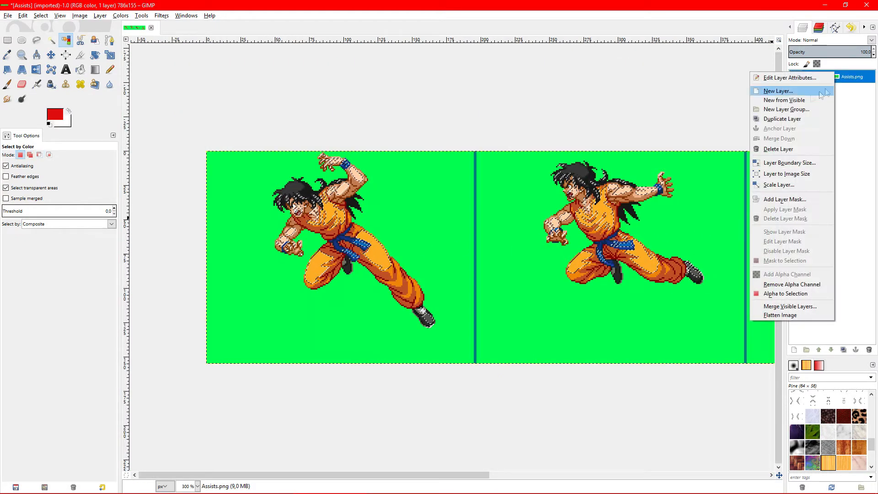
{"action": "left_click", "coordinate": [777, 90]}
{"action": "left_click", "coordinate": [798, 166]}
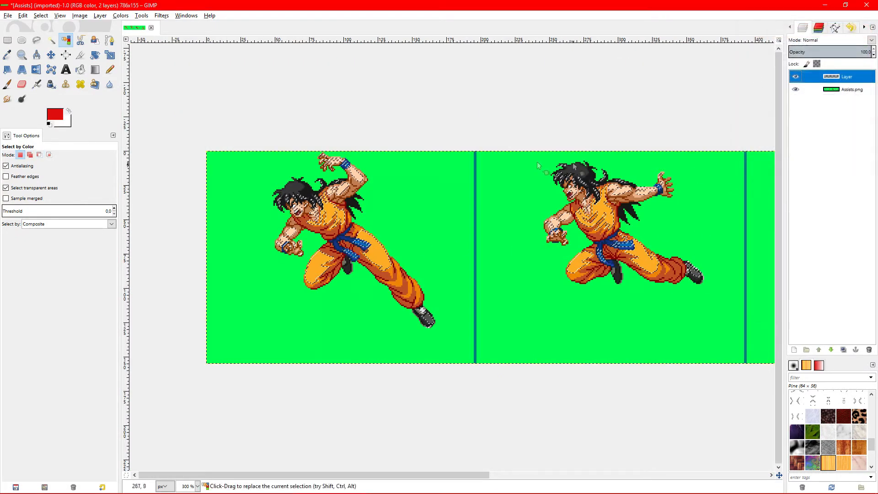
Set the foreground color to light pink and bucket-fill the selected highlight areas on the new layer
{"action": "left_click", "coordinate": [49, 121]}
{"action": "left_click_drag", "start_coordinate": [73, 191], "coordinate": [81, 207]}
{"action": "left_click_drag", "start_coordinate": [87, 253], "coordinate": [93, 196]}
{"action": "left_click", "coordinate": [114, 293]}
{"action": "scroll", "coordinate": [186, 258], "scroll_direction": "up", "scroll_amount": 1}
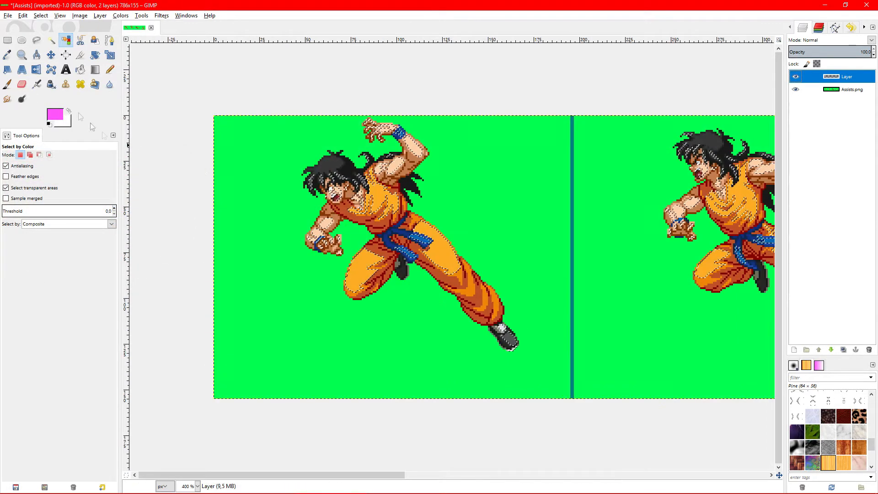
{"action": "left_click", "coordinate": [79, 69]}
{"action": "scroll", "coordinate": [357, 194], "scroll_direction": "up", "scroll_amount": 2}
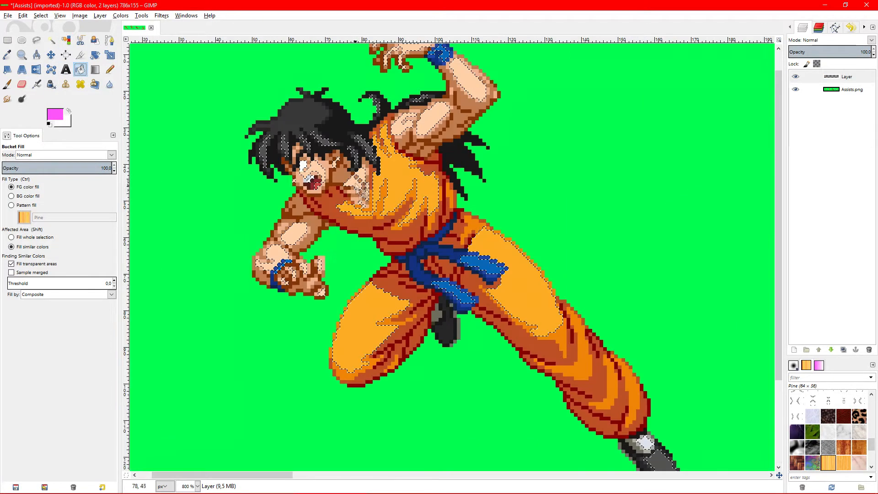
{"action": "left_click", "coordinate": [396, 172]}
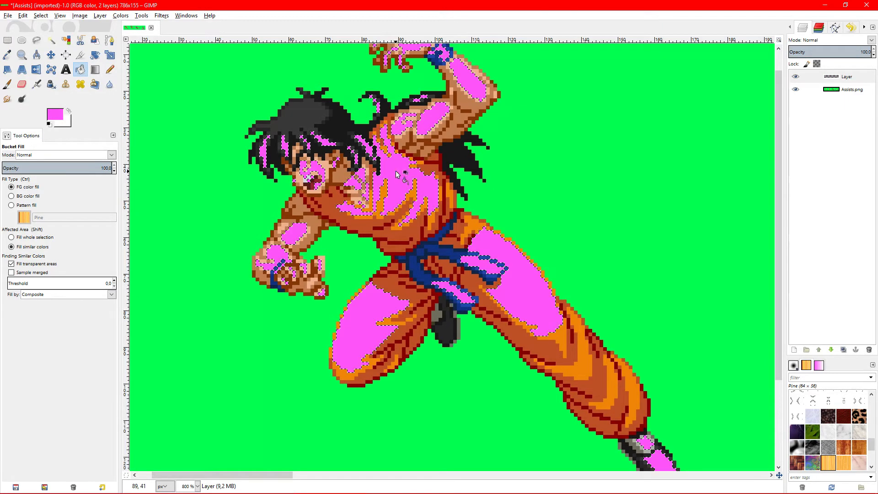
Check the pink fill across the sheet, hide the pink highlight layer and make the Assists.png layer active
{"action": "scroll", "coordinate": [396, 171], "scroll_direction": "down", "scroll_amount": 5}
{"action": "scroll", "coordinate": [699, 300], "scroll_direction": "up", "scroll_amount": 3}
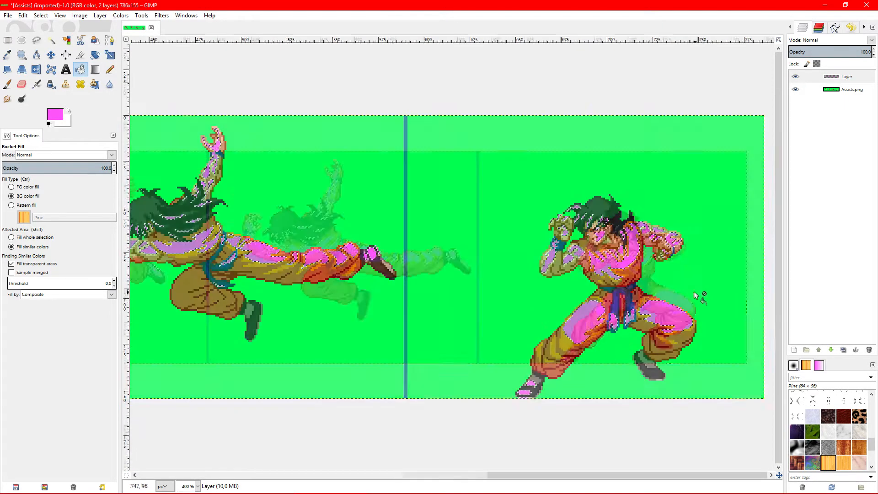
{"action": "scroll", "coordinate": [486, 290], "scroll_direction": "left", "scroll_amount": 10}
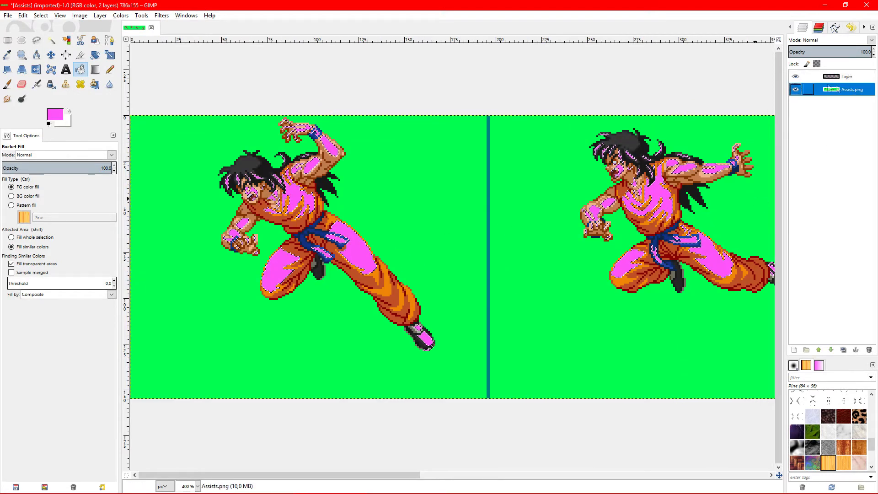
{"action": "left_click", "coordinate": [796, 77]}
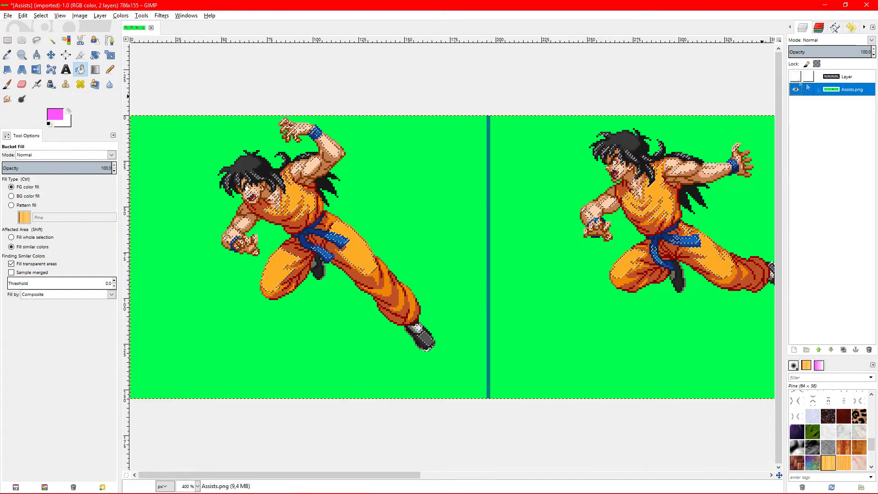
Select by color the medium orange of the first sprite's outfit and add the belt's medium blue to the selection
{"action": "left_click", "coordinate": [66, 40]}
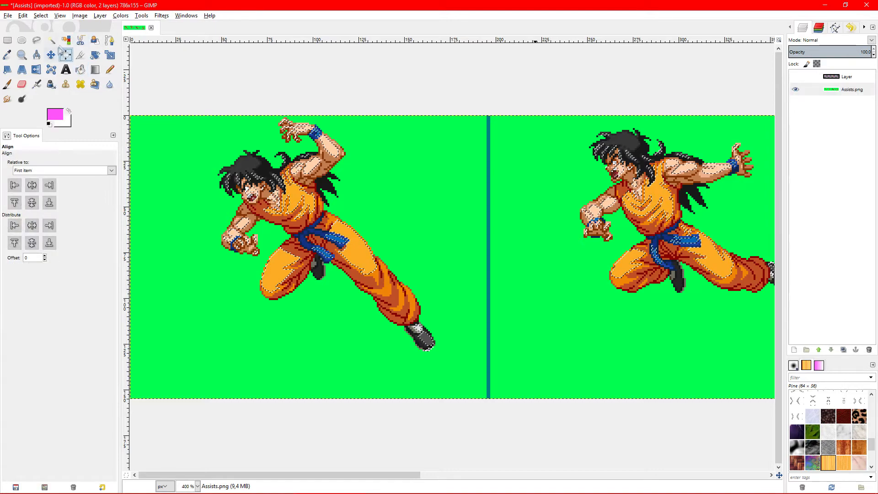
{"action": "scroll", "coordinate": [375, 270], "scroll_direction": "up", "scroll_amount": 4}
{"action": "left_click", "coordinate": [358, 324], "text": "shift"}
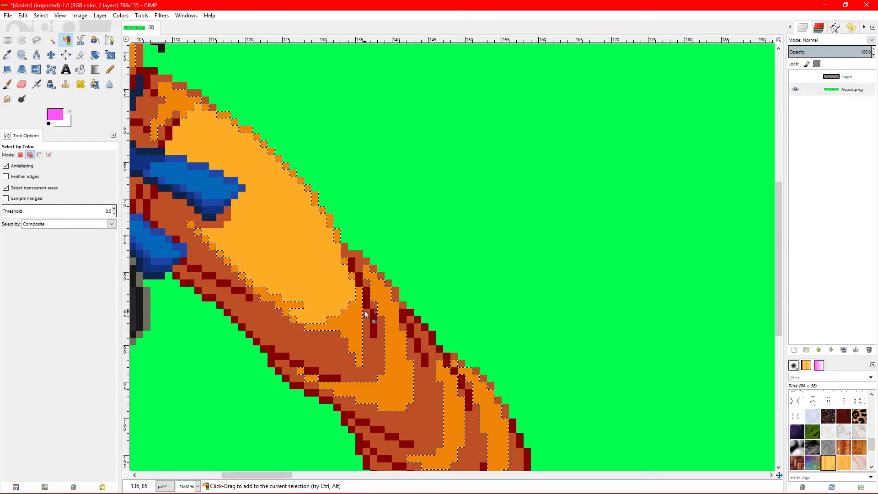
{"action": "scroll", "coordinate": [364, 312], "scroll_direction": "left", "scroll_amount": 2}
{"action": "left_click", "coordinate": [454, 236], "text": "shift"}
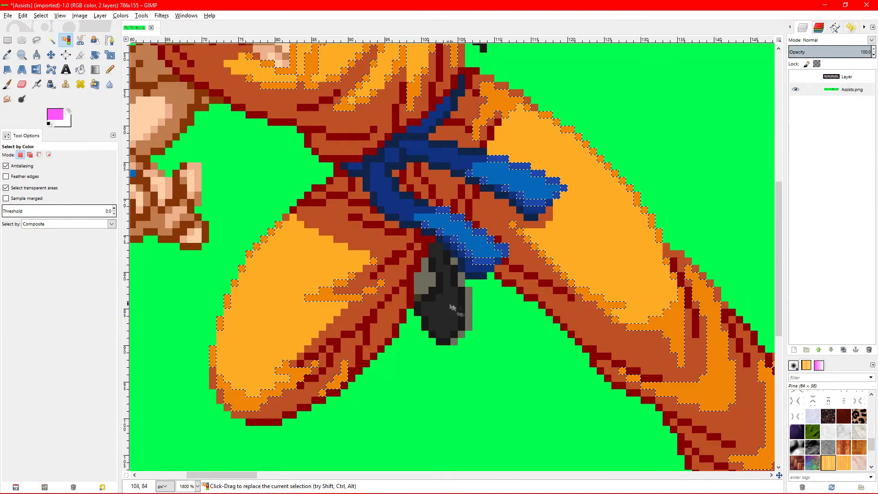
Add the medium shades of the first sprite's front shoe and hair to the color selection
{"action": "scroll", "coordinate": [446, 301], "scroll_direction": "right", "scroll_amount": 2}
{"action": "scroll", "coordinate": [467, 298], "scroll_direction": "down", "scroll_amount": 2}
{"action": "scroll", "coordinate": [526, 364], "scroll_direction": "down", "scroll_amount": 2}
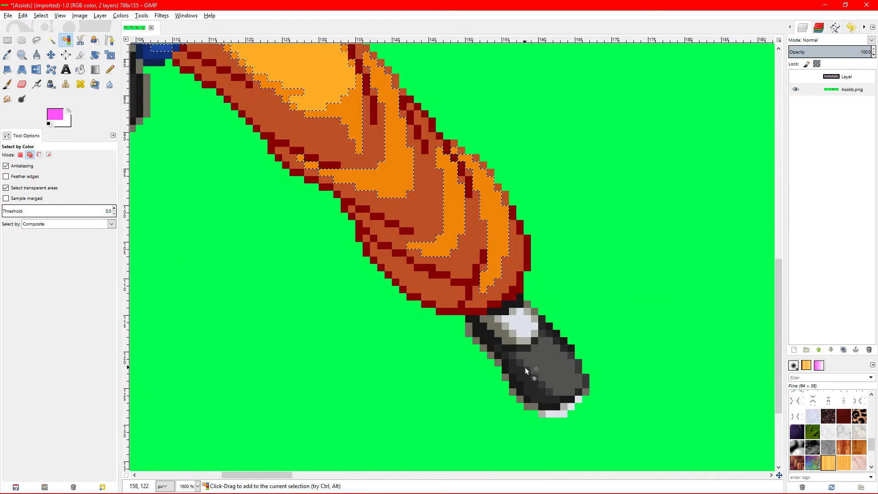
{"action": "scroll", "coordinate": [525, 364], "scroll_direction": "down", "scroll_amount": 1}
{"action": "scroll", "coordinate": [262, 133], "scroll_direction": "up", "scroll_amount": 4}
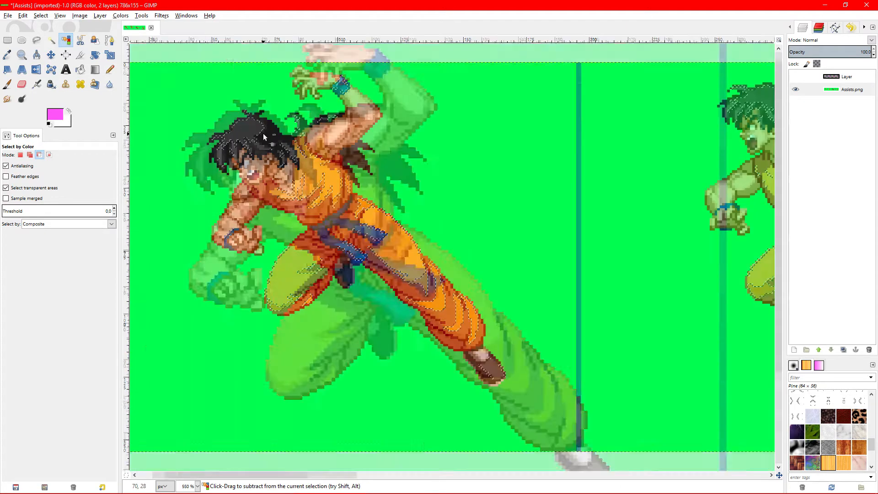
{"action": "scroll", "coordinate": [276, 213], "scroll_direction": "down", "scroll_amount": 4}
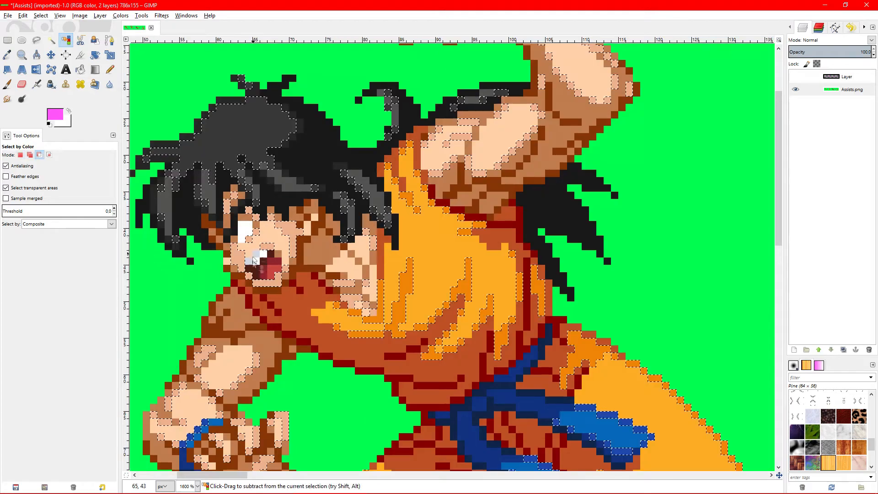
Add the dark red of the first sprite's mouth to the selection and check the selected areas on the neighbouring sprites
{"action": "scroll", "coordinate": [261, 253], "scroll_direction": "up", "scroll_amount": 5}
{"action": "scroll", "coordinate": [270, 324], "scroll_direction": "down", "scroll_amount": 2}
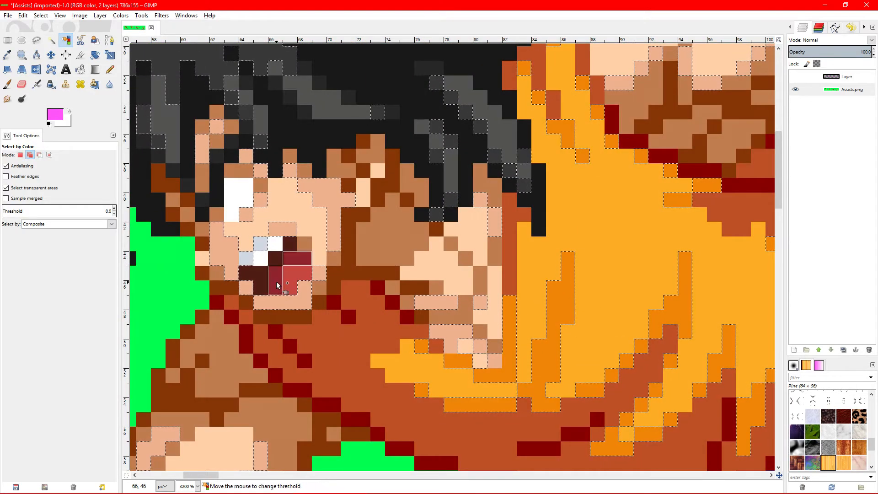
{"action": "scroll", "coordinate": [339, 270], "scroll_direction": "down", "scroll_amount": 5}
{"action": "scroll", "coordinate": [473, 323], "scroll_direction": "up", "scroll_amount": 3}
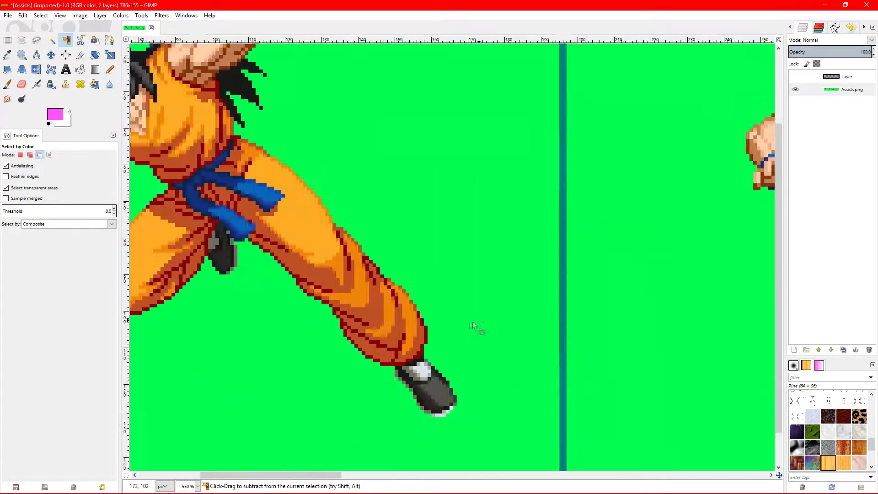
{"action": "scroll", "coordinate": [346, 442], "scroll_direction": "up", "scroll_amount": 3}
{"action": "scroll", "coordinate": [344, 448], "scroll_direction": "down", "scroll_amount": 6}
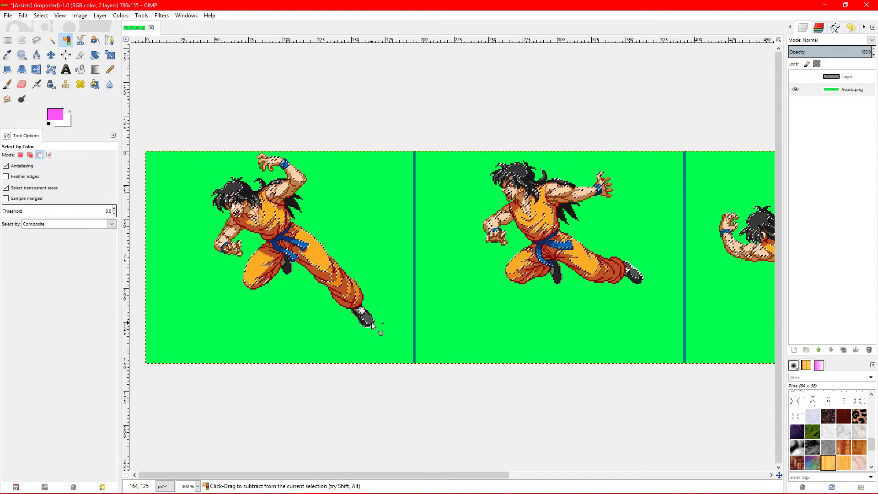
{"action": "scroll", "coordinate": [176, 226], "scroll_direction": "up", "scroll_amount": 1}
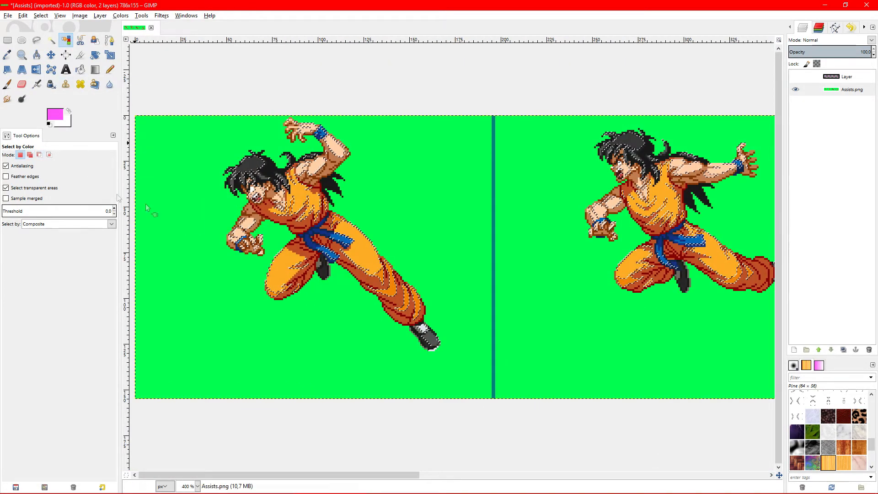
Add another new layer above the hidden pink highlight layer for the medium shades
{"action": "right_click", "coordinate": [849, 82]}
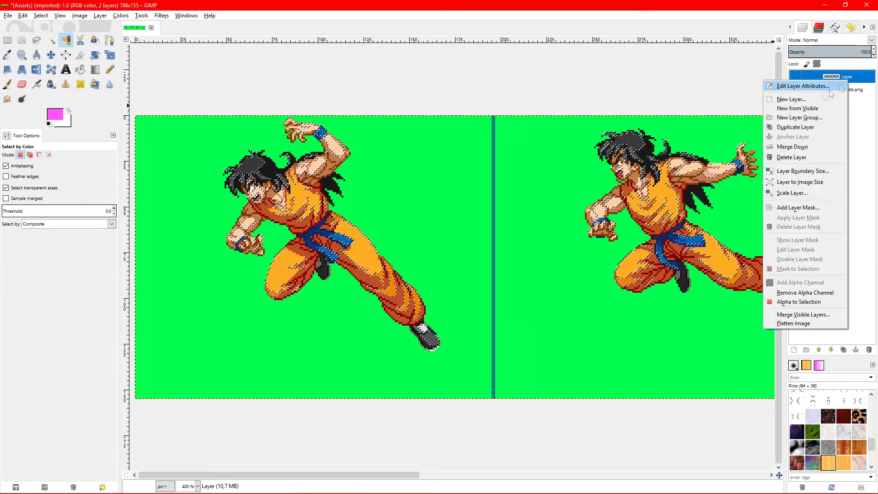
{"action": "left_click", "coordinate": [796, 100]}
{"action": "left_click", "coordinate": [805, 173]}
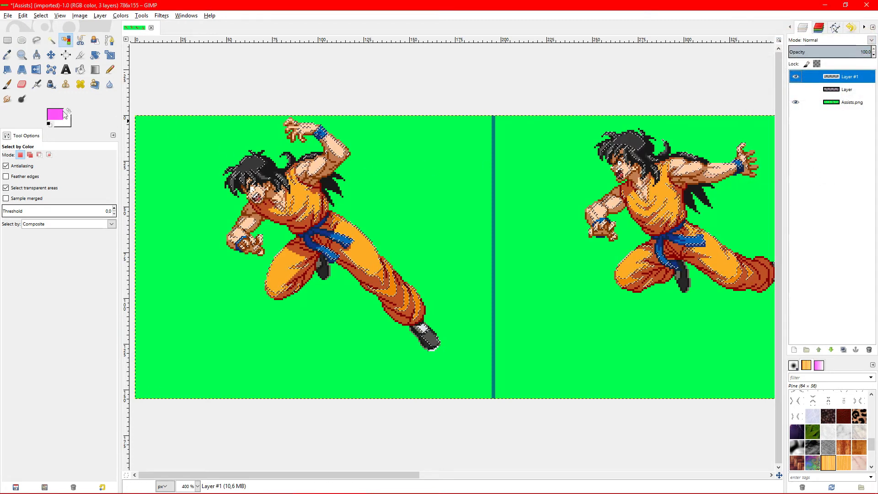
Set the foreground color to a darker magenta and bucket-fill the selected medium-shade areas on the new layer
{"action": "left_click", "coordinate": [55, 114]}
{"action": "left_click_drag", "start_coordinate": [69, 203], "coordinate": [71, 194]}
{"action": "left_click", "coordinate": [120, 290]}
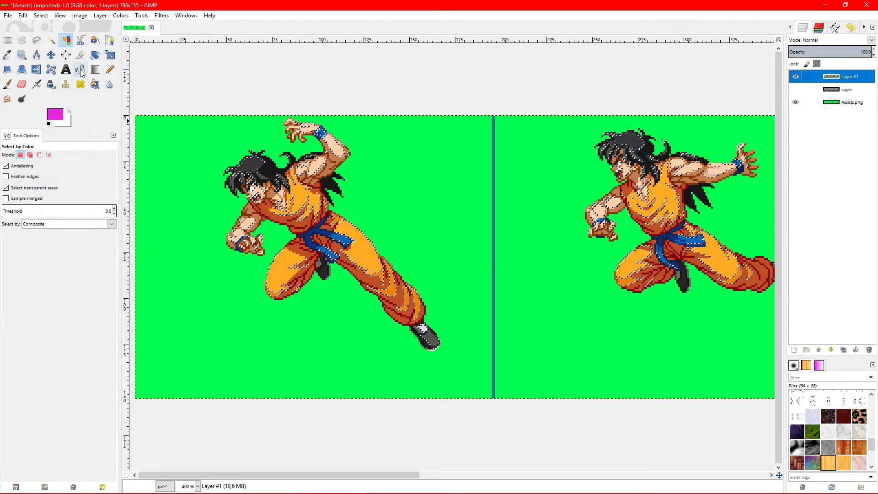
{"action": "left_click", "coordinate": [80, 69]}
{"action": "scroll", "coordinate": [308, 193], "scroll_direction": "up", "scroll_amount": 3, "text": "ctrl"}
{"action": "scroll", "coordinate": [307, 193], "scroll_direction": "down", "scroll_amount": 1}
{"action": "left_click", "coordinate": [309, 178]}
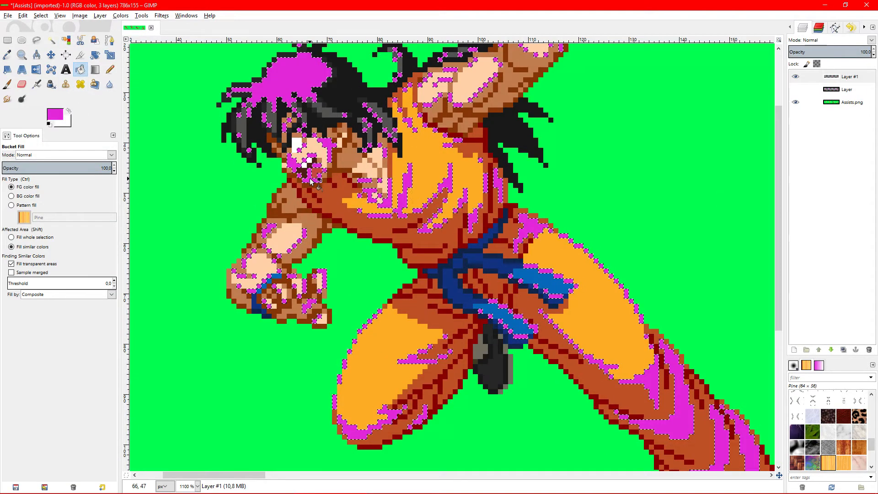
Show the pink highlight layer again, clear the selection and inspect both pink shades together on the sprites
{"action": "scroll", "coordinate": [309, 178], "scroll_direction": "down", "scroll_amount": 2}
{"action": "left_click", "coordinate": [796, 90]}
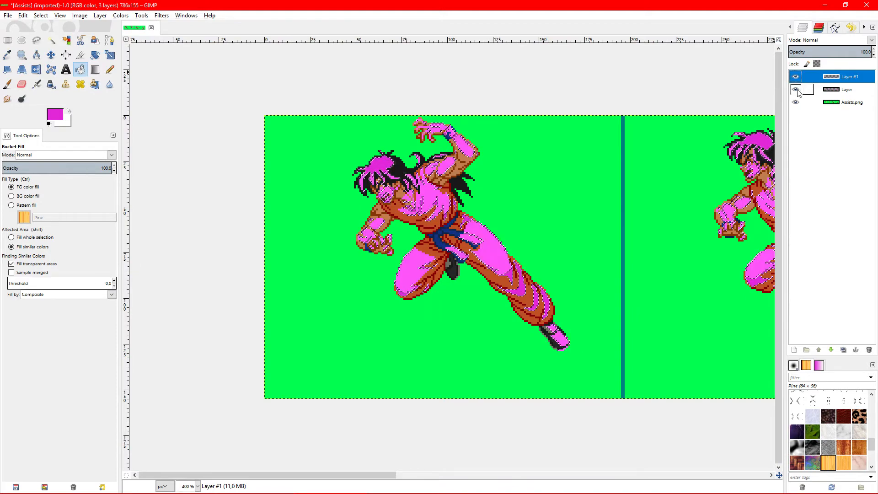
{"action": "scroll", "coordinate": [432, 185], "scroll_direction": "up", "scroll_amount": 3}
{"action": "scroll", "coordinate": [432, 186], "scroll_direction": "down", "scroll_amount": 3}
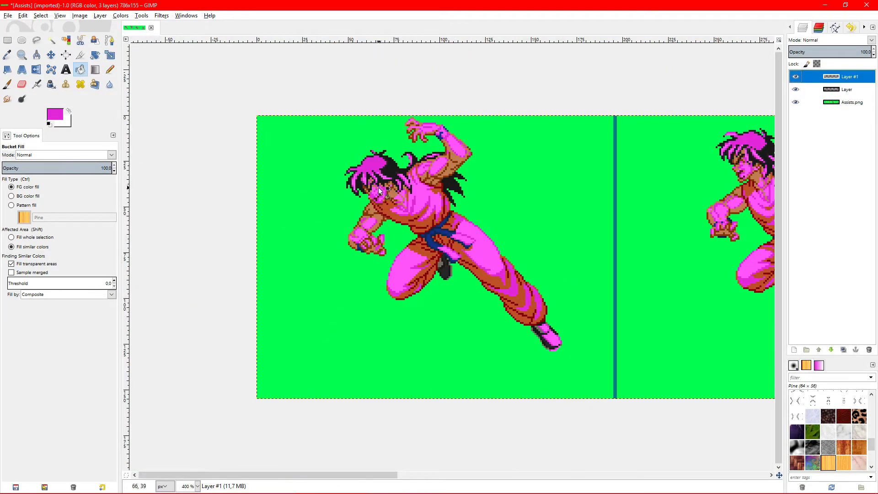
{"action": "scroll", "coordinate": [397, 185], "scroll_direction": "up", "scroll_amount": 1}
{"action": "scroll", "coordinate": [397, 184], "scroll_direction": "up", "scroll_amount": 1}
{"action": "scroll", "coordinate": [397, 183], "scroll_direction": "down", "scroll_amount": 3}
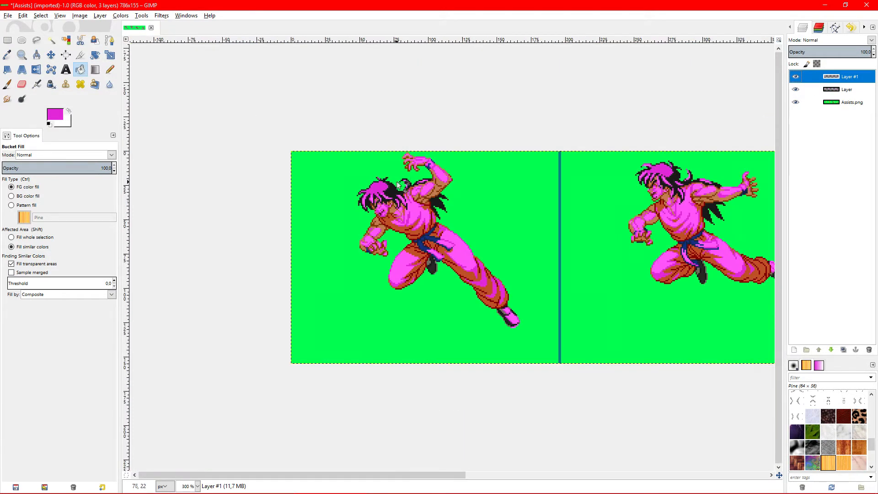
{"action": "scroll", "coordinate": [397, 181], "scroll_direction": "up", "scroll_amount": 2}
Hide and reshow both pink layers to compare with the original, and activate the Assists.png layer with the Select by Color tool
{"action": "left_click", "coordinate": [795, 90]}
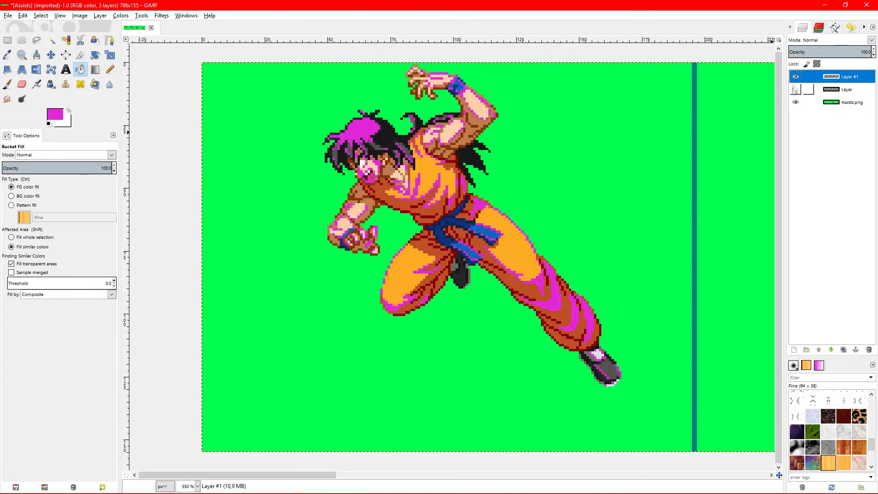
{"action": "left_click", "coordinate": [795, 76]}
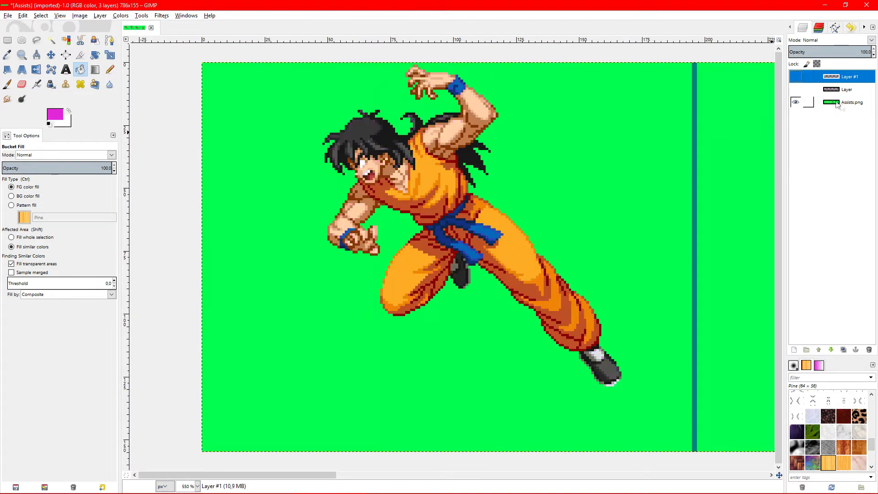
{"action": "left_click", "coordinate": [795, 90]}
{"action": "left_click", "coordinate": [795, 77]}
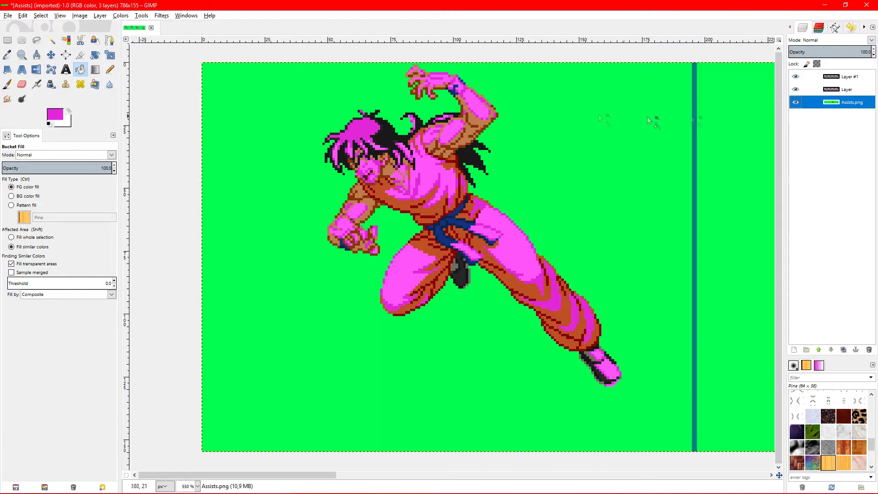
{"action": "left_click", "coordinate": [66, 40]}
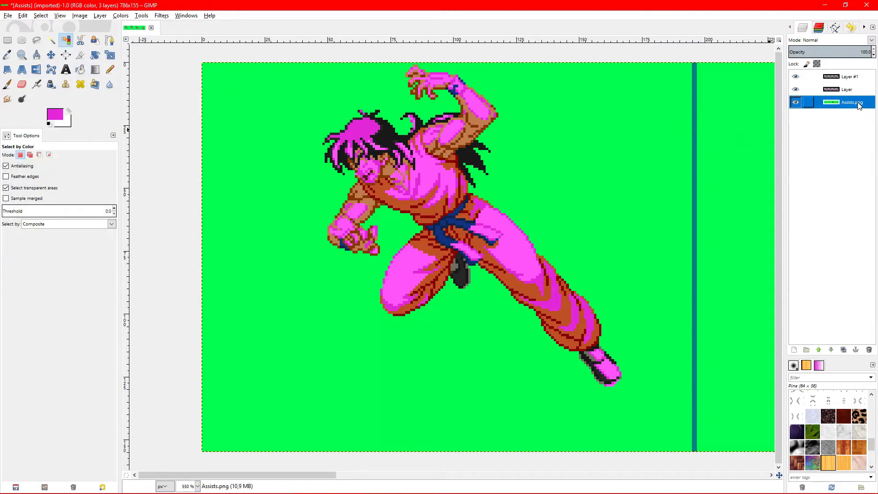
Select the dark orange, tan skin and dark grey shades by color on the Assists.png layer, adding each to the selection
{"action": "scroll", "coordinate": [515, 285], "scroll_direction": "up", "scroll_amount": 4}
{"action": "left_click", "coordinate": [514, 285]}
{"action": "scroll", "coordinate": [539, 287], "scroll_direction": "down", "scroll_amount": 3}
{"action": "scroll", "coordinate": [627, 410], "scroll_direction": "up", "scroll_amount": 1}
{"action": "scroll", "coordinate": [626, 410], "scroll_direction": "up", "scroll_amount": 2}
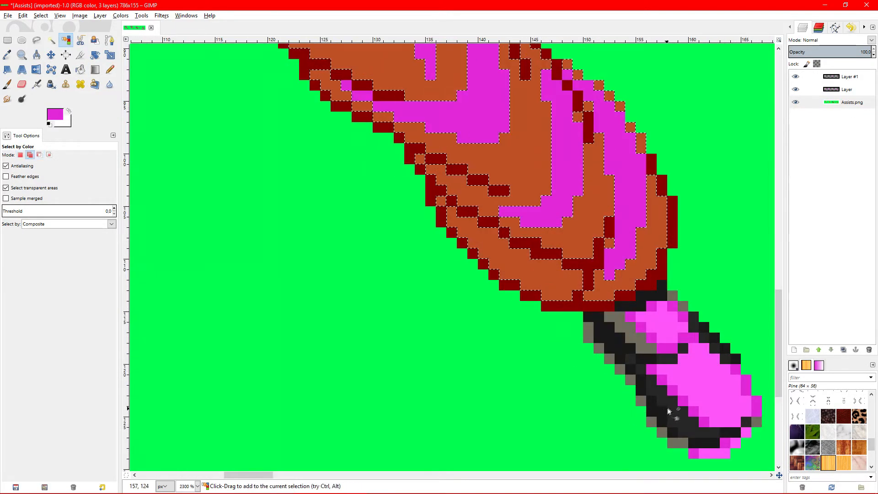
{"action": "scroll", "coordinate": [597, 333], "scroll_direction": "down", "scroll_amount": 4}
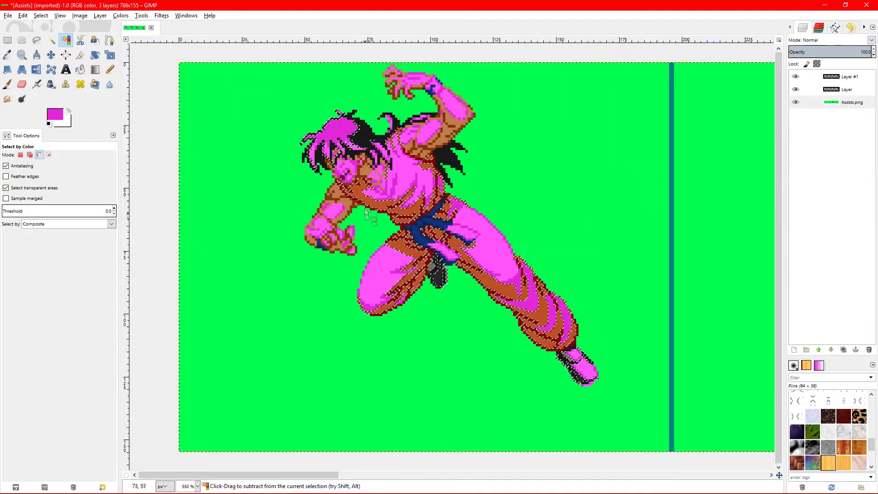
{"action": "scroll", "coordinate": [407, 218], "scroll_direction": "up", "scroll_amount": 3}
{"action": "scroll", "coordinate": [463, 271], "scroll_direction": "down", "scroll_amount": 3}
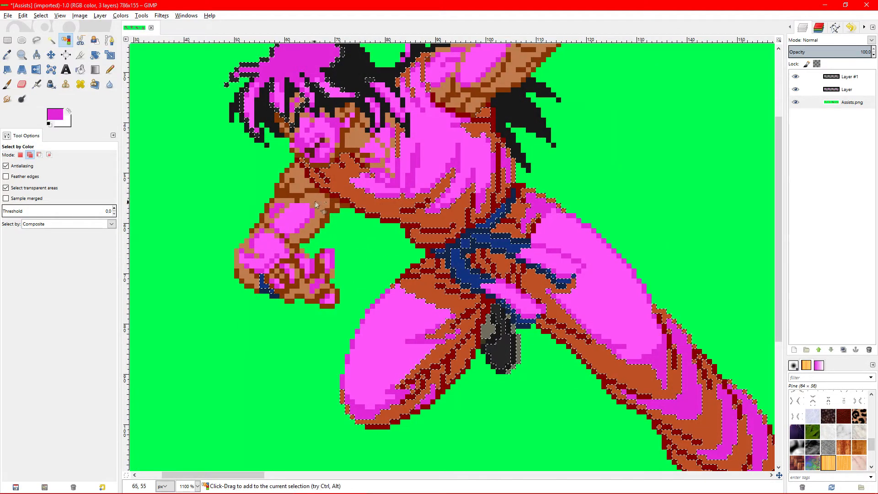
{"action": "scroll", "coordinate": [400, 242], "scroll_direction": "up", "scroll_amount": 3}
{"action": "scroll", "coordinate": [344, 171], "scroll_direction": "down", "scroll_amount": 4}
{"action": "scroll", "coordinate": [456, 192], "scroll_direction": "up", "scroll_amount": 5}
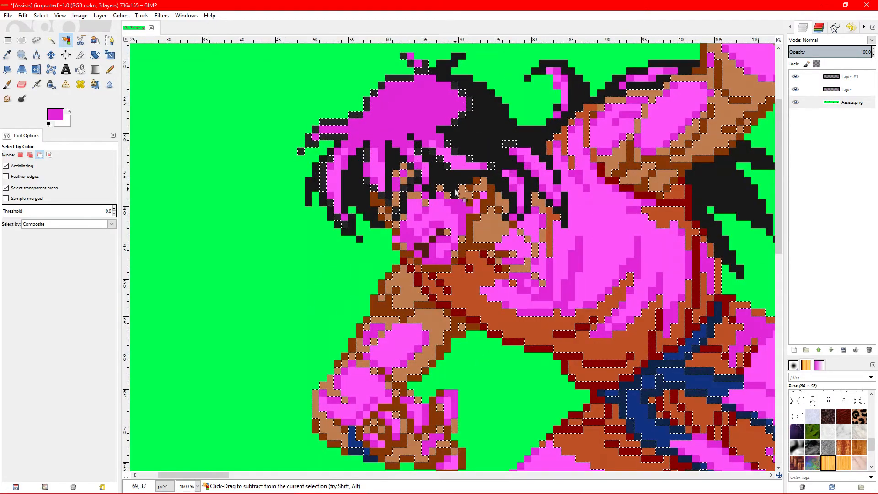
Hide and reshow both pink layers around the face to check the selected shades against the original sprite
{"action": "scroll", "coordinate": [456, 192], "scroll_direction": "up", "scroll_amount": 3}
{"action": "left_click", "coordinate": [795, 90]}
{"action": "left_click", "coordinate": [795, 77]}
{"action": "left_click", "coordinate": [795, 77]}
{"action": "left_click", "coordinate": [795, 90]}
{"action": "scroll", "coordinate": [466, 232], "scroll_direction": "down", "scroll_amount": 11}
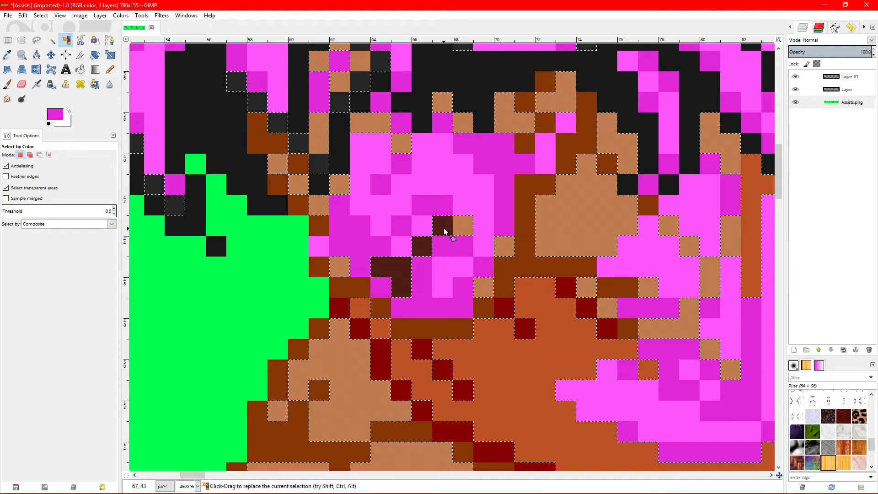
{"action": "scroll", "coordinate": [314, 259], "scroll_direction": "up", "scroll_amount": 3}
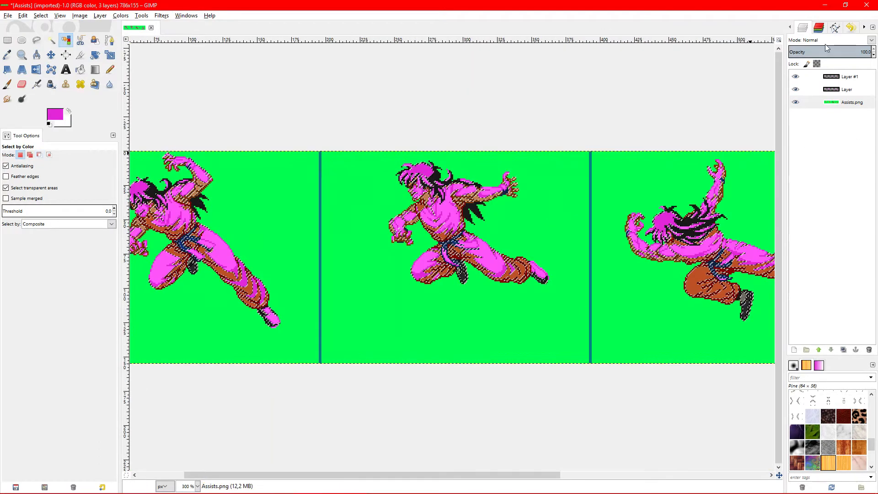
Add a new transparent layer above the two pink layers, sized 786 by 155 px
{"action": "right_click", "coordinate": [835, 76]}
{"action": "left_click", "coordinate": [778, 95]}
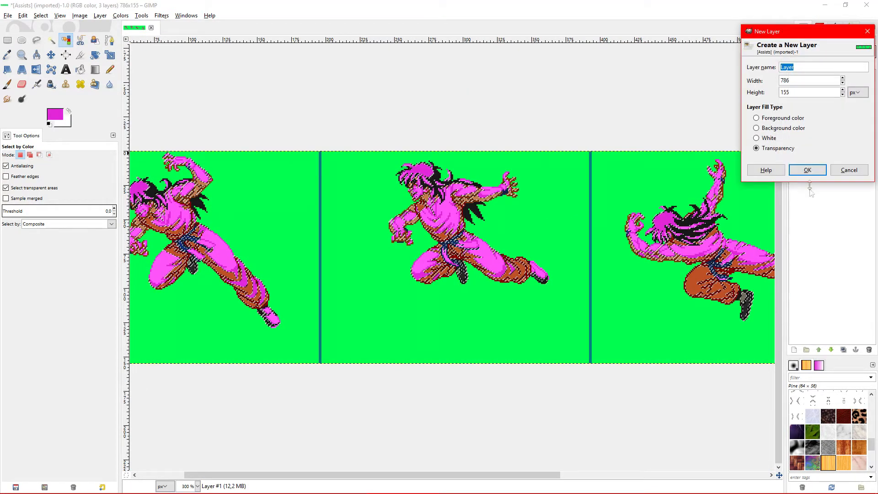
{"action": "left_click", "coordinate": [806, 168]}
{"action": "scroll", "coordinate": [660, 176], "scroll_direction": "left", "scroll_amount": 3}
Set the foreground color to purple a707a1 and bucket-fill the selected darker shades on the new layer
{"action": "left_click", "coordinate": [52, 119]}
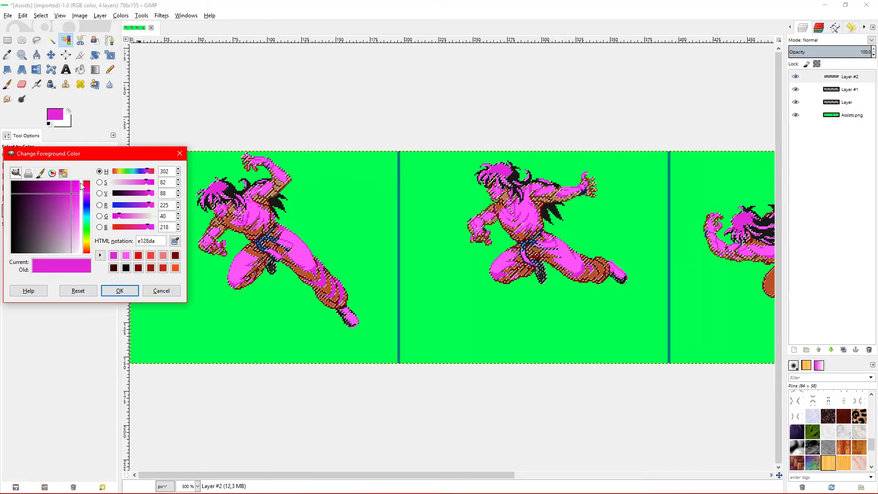
{"action": "left_click", "coordinate": [57, 183]}
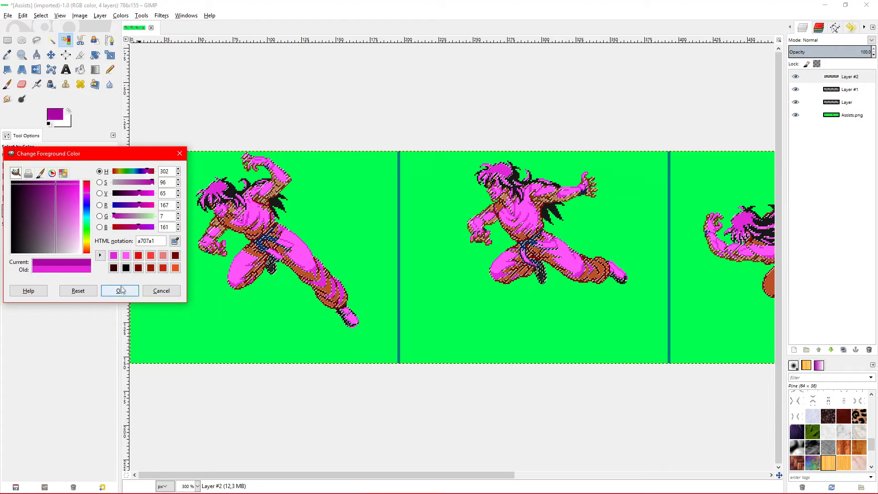
{"action": "left_click", "coordinate": [120, 290]}
{"action": "key", "text": "shift+b"}
{"action": "scroll", "coordinate": [225, 252], "scroll_direction": "up", "scroll_amount": 4}
{"action": "scroll", "coordinate": [208, 156], "scroll_direction": "down", "scroll_amount": 2}
{"action": "scroll", "coordinate": [208, 155], "scroll_direction": "up", "scroll_amount": 2}
{"action": "scroll", "coordinate": [209, 158], "scroll_direction": "up", "scroll_amount": 3}
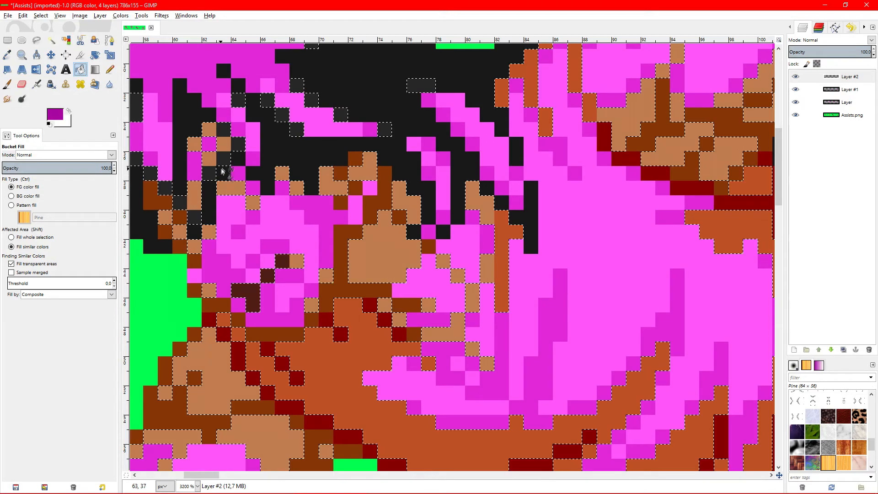
{"action": "scroll", "coordinate": [221, 171], "scroll_direction": "down", "scroll_amount": 6}
{"action": "scroll", "coordinate": [407, 229], "scroll_direction": "up", "scroll_amount": 3}
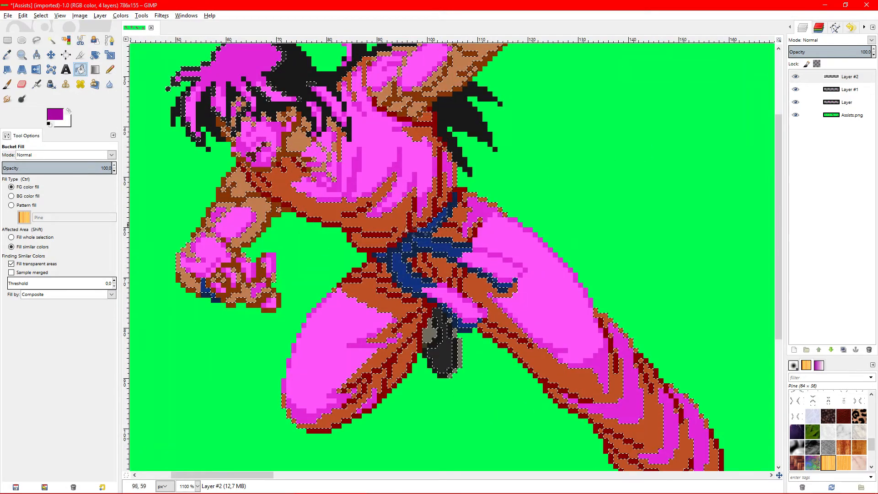
{"action": "scroll", "coordinate": [406, 228], "scroll_direction": "down", "scroll_amount": 5}
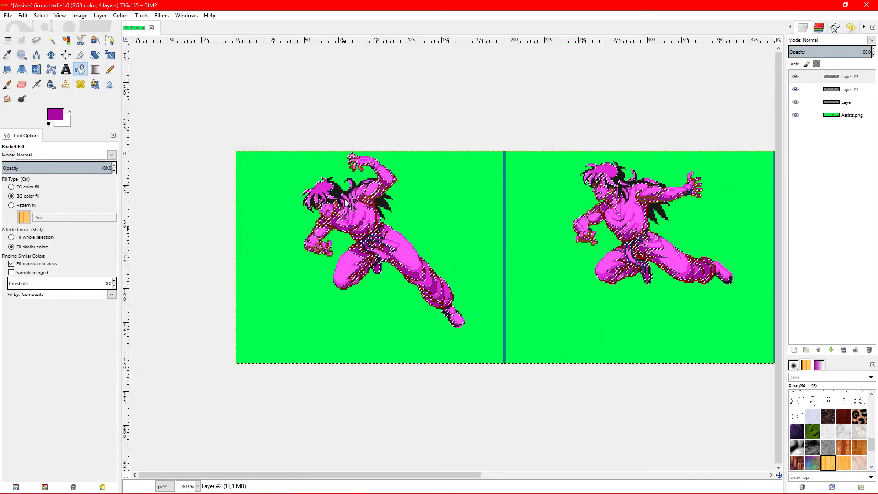
Clear the selection and inspect the purple shading across the sprites
{"action": "scroll", "coordinate": [344, 199], "scroll_direction": "right", "scroll_amount": 8}
{"action": "scroll", "coordinate": [349, 199], "scroll_direction": "left", "scroll_amount": 7}
{"action": "scroll", "coordinate": [237, 114], "scroll_direction": "up", "scroll_amount": 2}
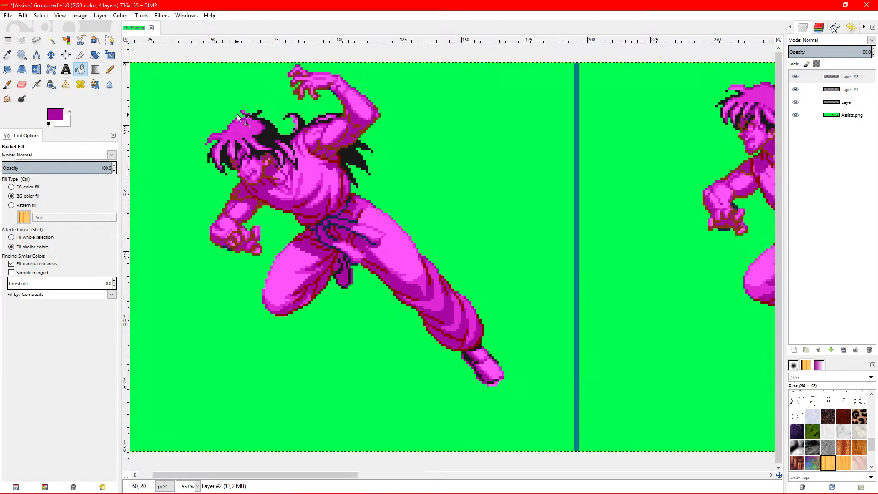
{"action": "scroll", "coordinate": [237, 114], "scroll_direction": "down", "scroll_amount": 1}
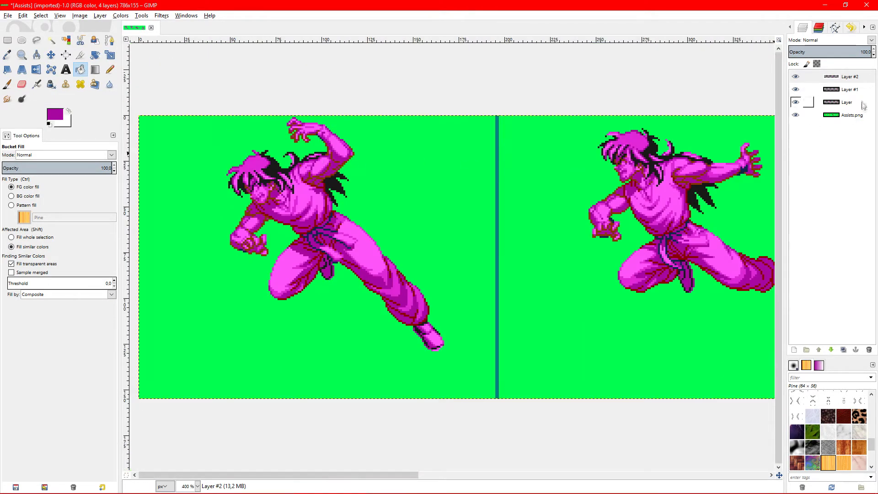
Select the brown, dark red, black and navy outline shades together by color on the Assists.png layer
{"action": "left_click", "coordinate": [66, 40]}
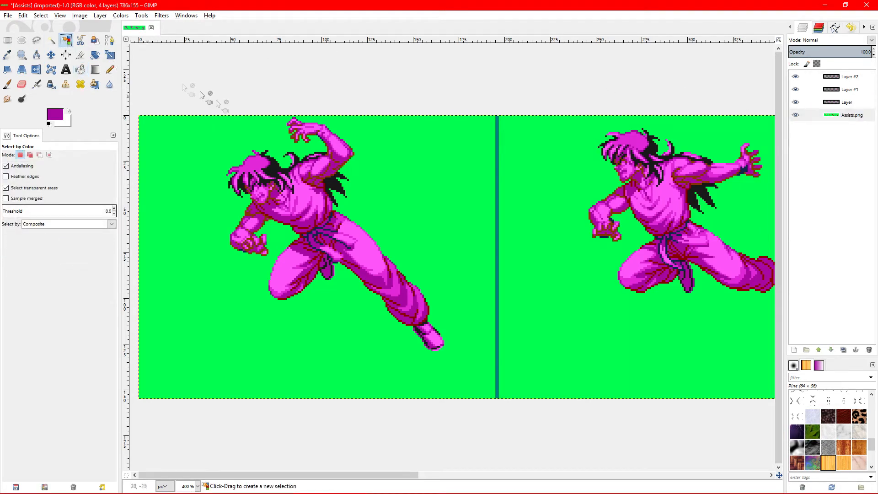
{"action": "scroll", "coordinate": [274, 174], "scroll_direction": "up", "scroll_amount": 4}
{"action": "left_click", "coordinate": [341, 206], "text": "shift"}
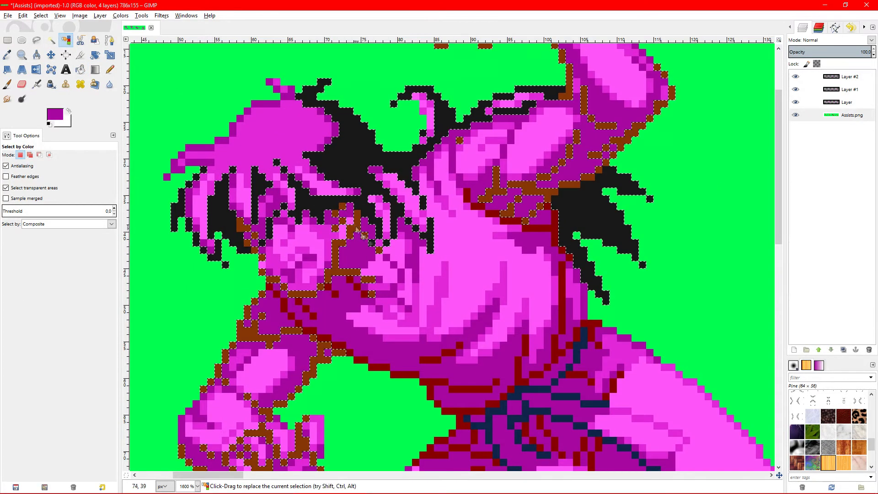
{"action": "scroll", "coordinate": [372, 252], "scroll_direction": "down", "scroll_amount": 3}
{"action": "left_click", "coordinate": [364, 258], "text": "shift"}
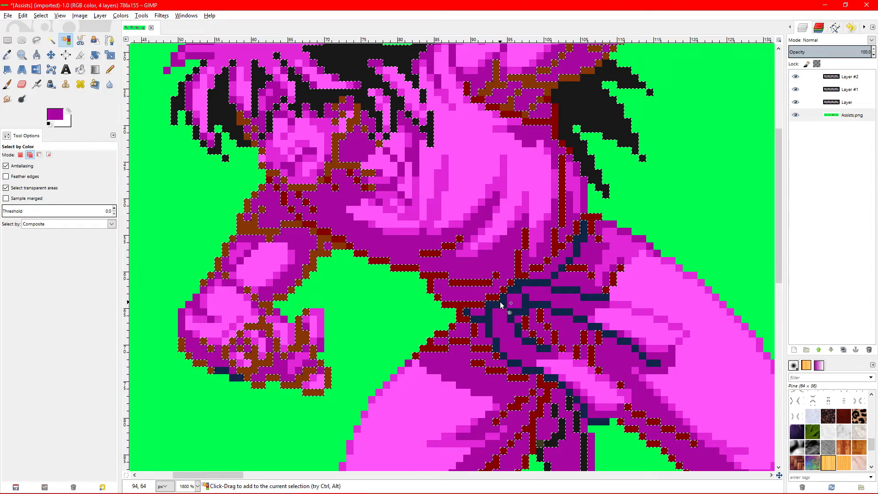
{"action": "scroll", "coordinate": [511, 303], "scroll_direction": "down", "scroll_amount": 9}
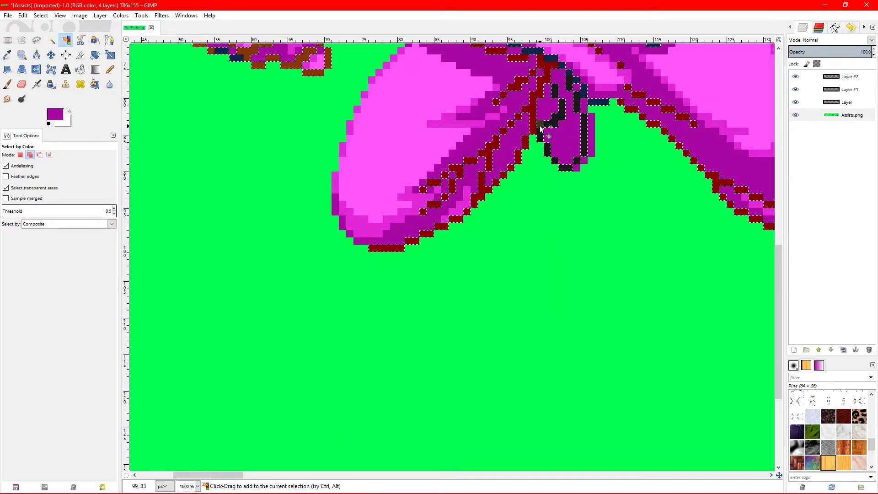
{"action": "scroll", "coordinate": [544, 152], "scroll_direction": "down", "scroll_amount": 5}
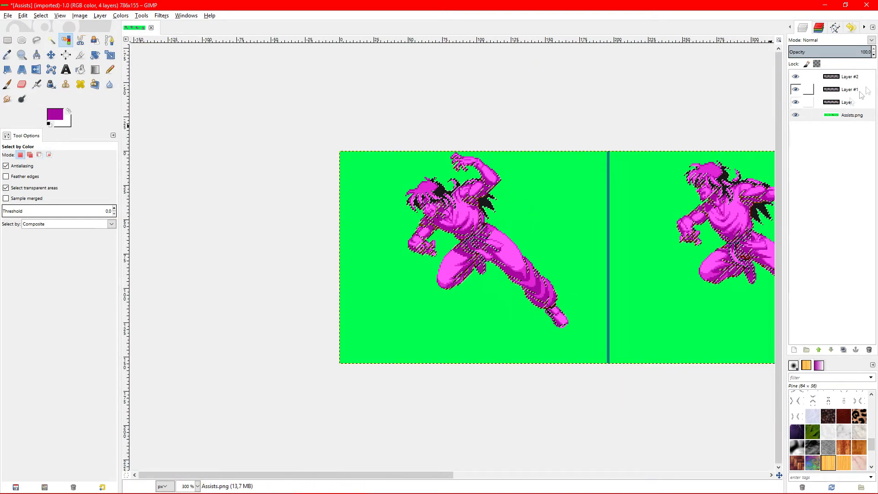
Add another transparent layer on top of the stack for the outline shades
{"action": "right_click", "coordinate": [850, 81]}
{"action": "left_click", "coordinate": [808, 95]}
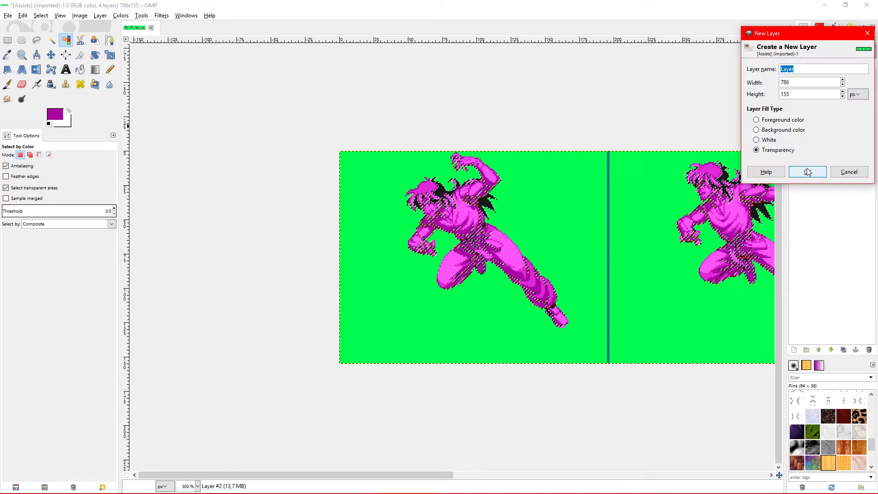
{"action": "left_click", "coordinate": [804, 170]}
Set the foreground color to a very dark purple and bucket-fill the selected outline and hair areas
{"action": "left_click", "coordinate": [55, 114]}
{"action": "left_click", "coordinate": [46, 182]}
{"action": "left_click", "coordinate": [120, 290]}
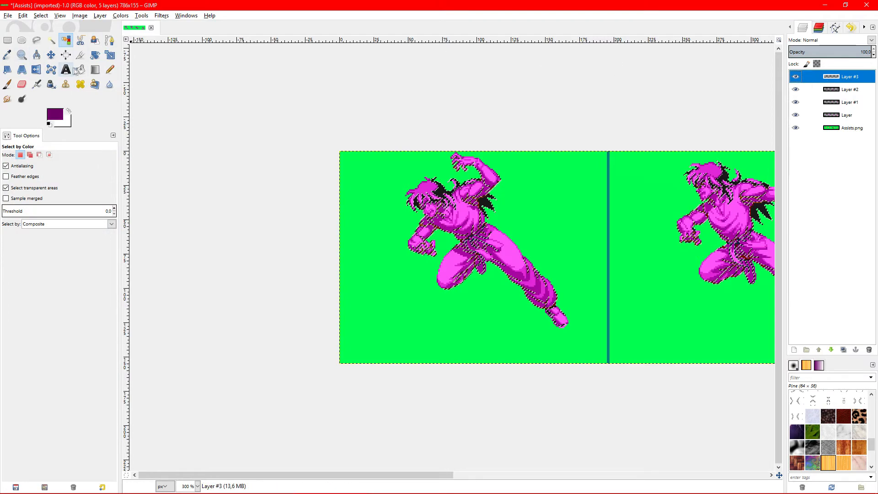
{"action": "key", "text": "shift+b"}
{"action": "scroll", "coordinate": [423, 197], "scroll_direction": "up", "scroll_amount": 4}
{"action": "left_click", "coordinate": [497, 91]}
Clear the selection and look over the fully recolored sprites along the sheet
{"action": "key", "text": "ctrl+shift+a"}
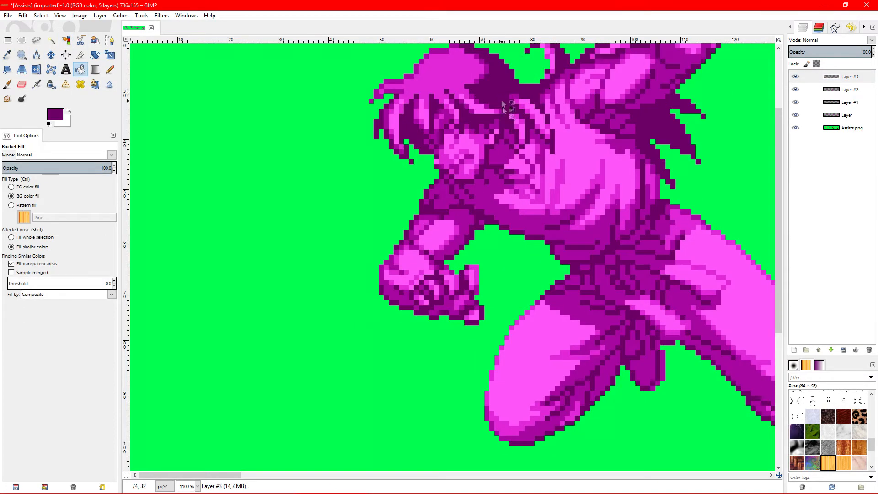
{"action": "scroll", "coordinate": [503, 183], "scroll_direction": "down", "scroll_amount": 3}
{"action": "scroll", "coordinate": [504, 185], "scroll_direction": "down", "scroll_amount": 3}
{"action": "scroll", "coordinate": [506, 277], "scroll_direction": "up", "scroll_amount": 3}
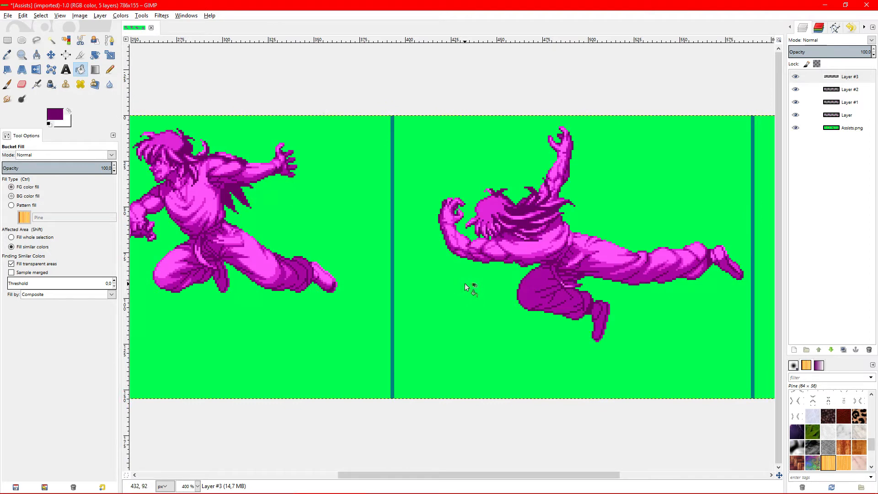
{"action": "scroll", "coordinate": [352, 277], "scroll_direction": "down", "scroll_amount": 2}
Merge the four recolor layers down one by one into a single layer above Assists.png
{"action": "right_click", "coordinate": [837, 78]}
{"action": "left_click", "coordinate": [805, 141]}
{"action": "right_click", "coordinate": [832, 80]}
{"action": "left_click", "coordinate": [807, 145]}
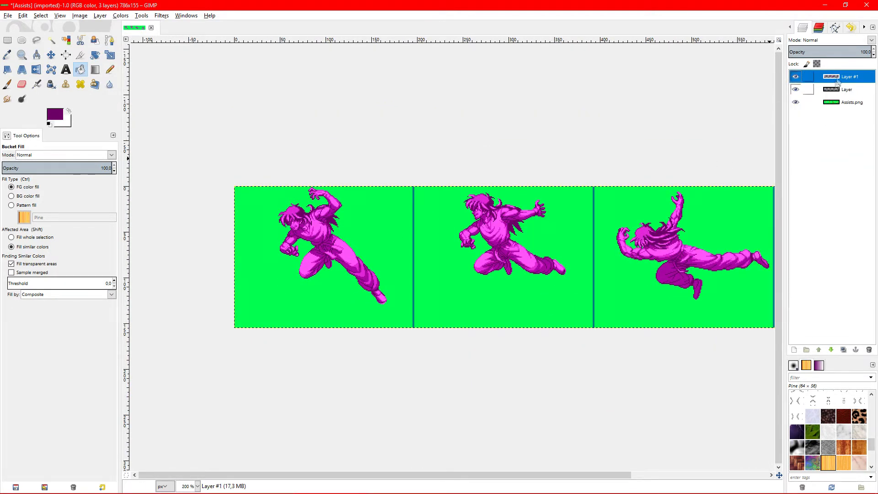
{"action": "right_click", "coordinate": [834, 78]}
{"action": "left_click", "coordinate": [802, 146]}
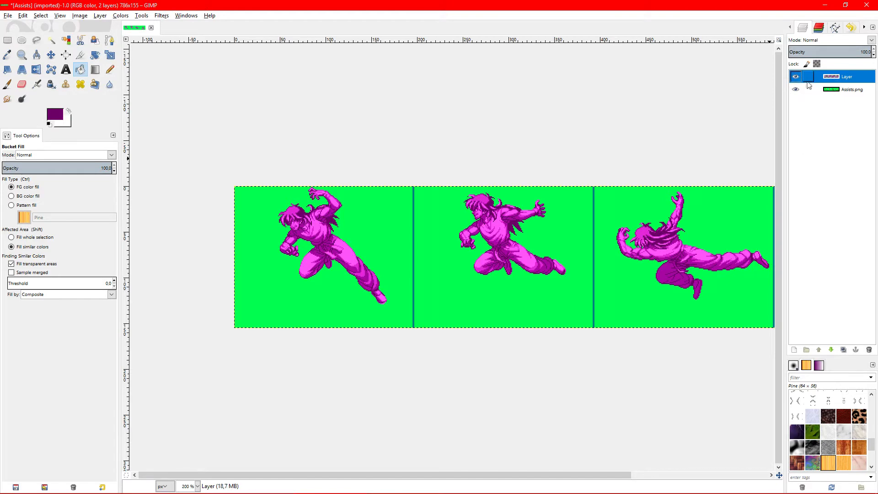
Toggle the merged recolor layer off and on repeatedly to compare it with the original sprites
{"action": "left_click", "coordinate": [798, 80]}
{"action": "left_click", "coordinate": [798, 80]}
{"action": "left_click", "coordinate": [798, 80]}
{"action": "left_click", "coordinate": [798, 80]}
{"action": "left_click", "coordinate": [798, 80]}
{"action": "left_click", "coordinate": [798, 80]}
{"action": "left_click", "coordinate": [798, 80]}
{"action": "left_click", "coordinate": [798, 81]}
Add a new transparent layer above the merged recolor layer for a solid background
{"action": "right_click", "coordinate": [856, 75]}
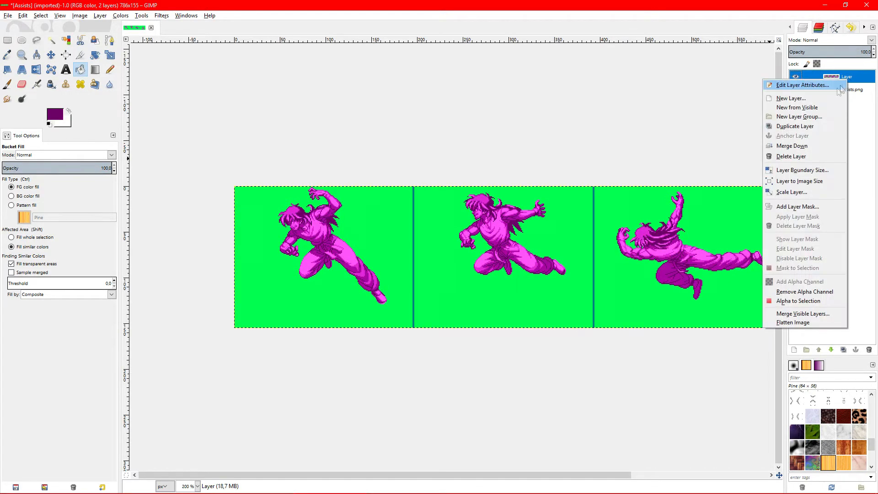
{"action": "left_click", "coordinate": [786, 94]}
{"action": "left_click", "coordinate": [811, 174]}
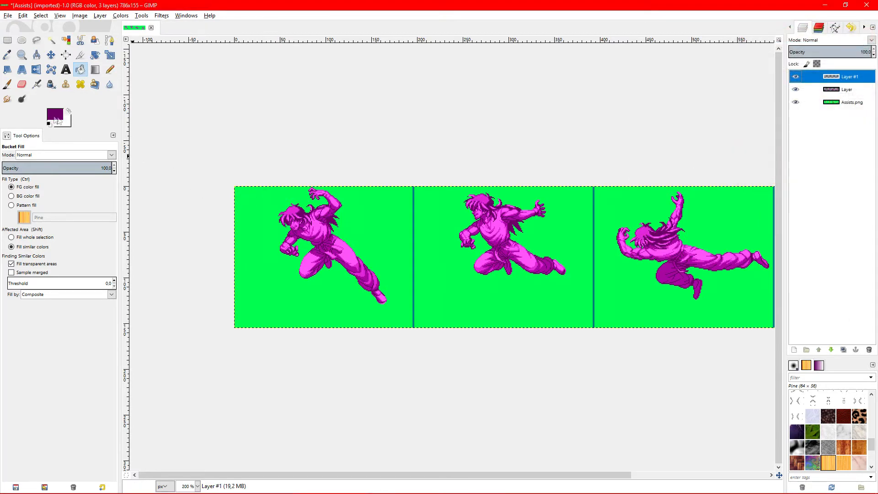
Set the foreground color to blue 253fff and bucket-fill the whole new layer
{"action": "left_click", "coordinate": [56, 115]}
{"action": "left_click", "coordinate": [69, 192]}
{"action": "left_click_drag", "start_coordinate": [87, 199], "coordinate": [86, 216]}
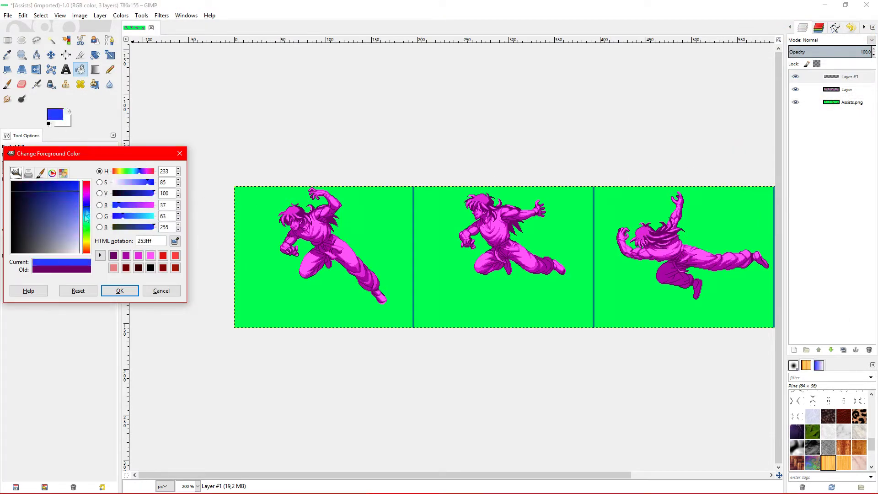
{"action": "left_click", "coordinate": [119, 291]}
{"action": "left_click", "coordinate": [292, 315]}
Move the solid background layer below the merged sprite layer and inspect the sprites against it
{"action": "left_click_drag", "start_coordinate": [841, 81], "coordinate": [842, 94]}
{"action": "scroll", "coordinate": [228, 257], "scroll_direction": "up", "scroll_amount": 3}
{"action": "scroll", "coordinate": [357, 247], "scroll_direction": "down", "scroll_amount": 6}
{"action": "scroll", "coordinate": [365, 280], "scroll_direction": "up", "scroll_amount": 5}
Choose green 4ba424 with the color wheel as the foreground color and refill the background layer with it
{"action": "left_click", "coordinate": [55, 114]}
{"action": "left_click", "coordinate": [63, 173]}
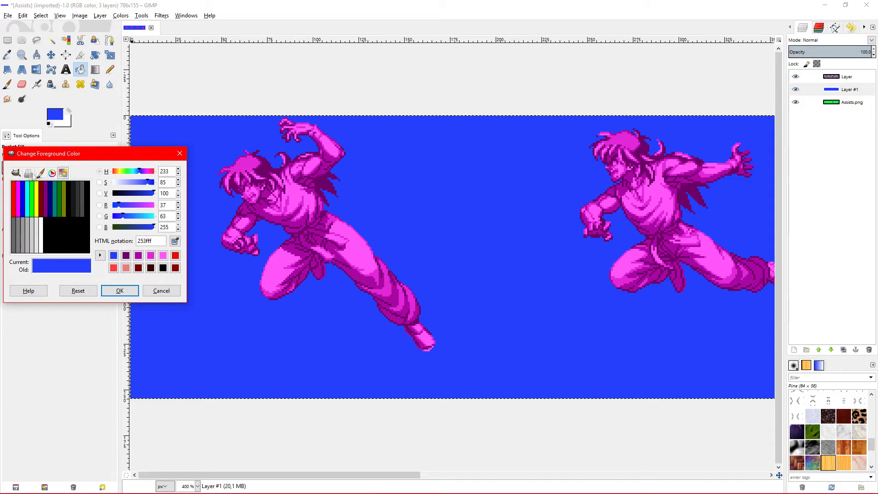
{"action": "left_click", "coordinate": [52, 174]}
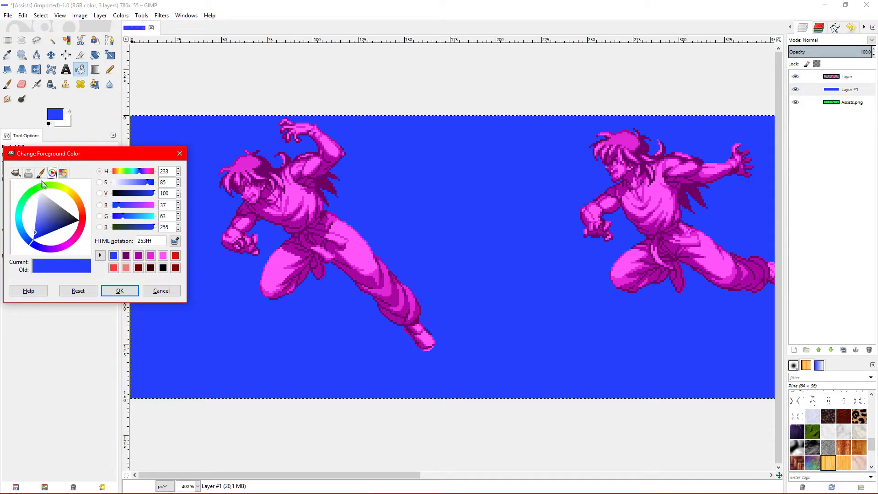
{"action": "left_click", "coordinate": [44, 184]}
{"action": "left_click_drag", "start_coordinate": [45, 207], "coordinate": [44, 211]}
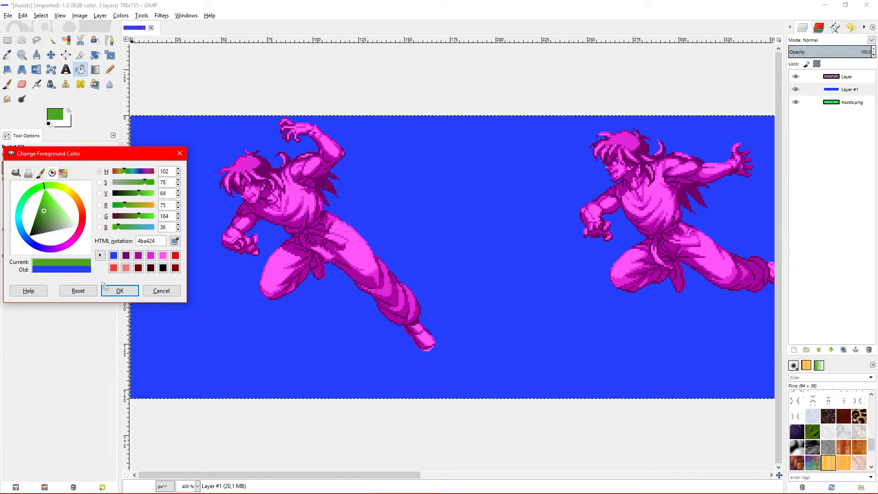
{"action": "left_click", "coordinate": [119, 291]}
{"action": "left_click", "coordinate": [238, 314]}
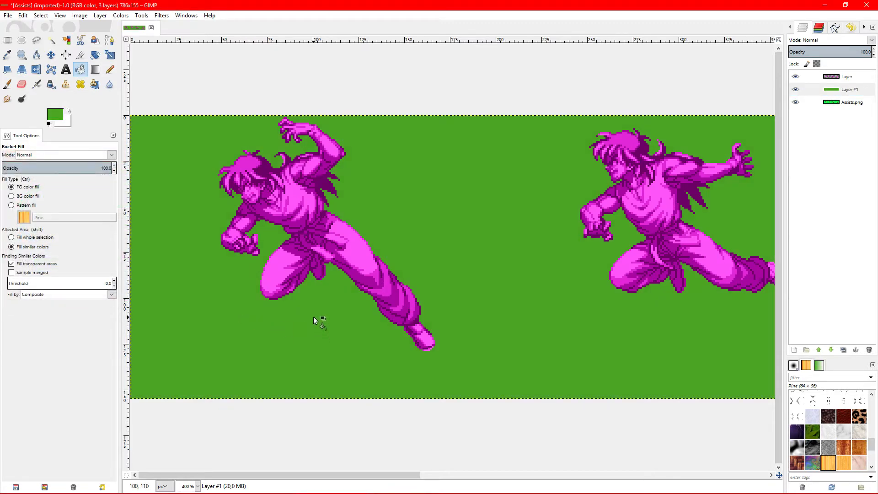
Inspect the pink sprites against the green background and activate the Assists.png layer
{"action": "scroll", "coordinate": [313, 317], "scroll_direction": "down", "scroll_amount": 5}
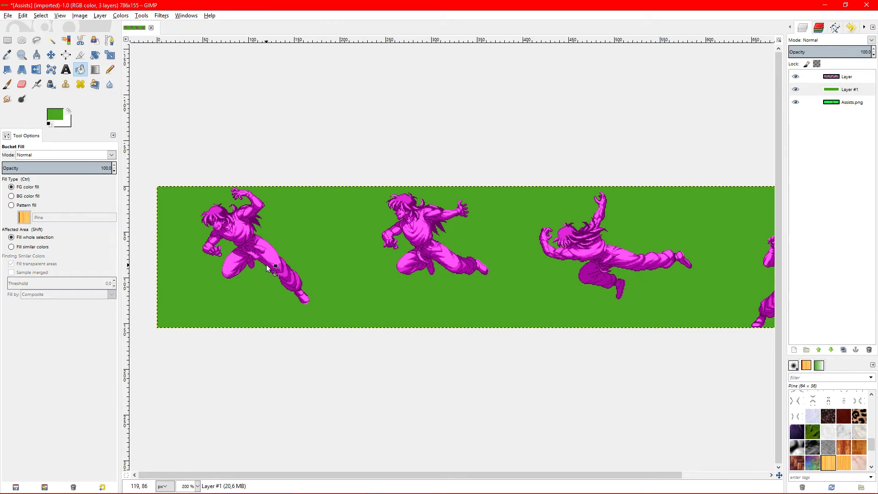
{"action": "scroll", "coordinate": [322, 235], "scroll_direction": "up", "scroll_amount": 4}
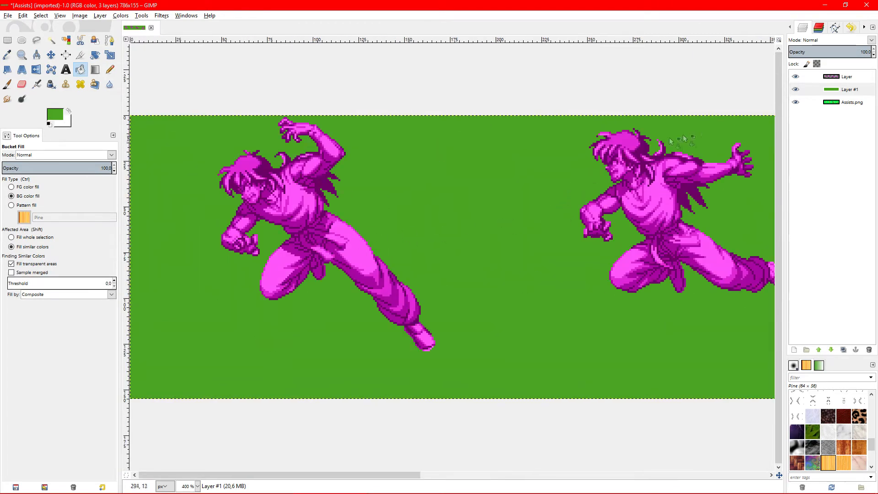
{"action": "left_click", "coordinate": [851, 104]}
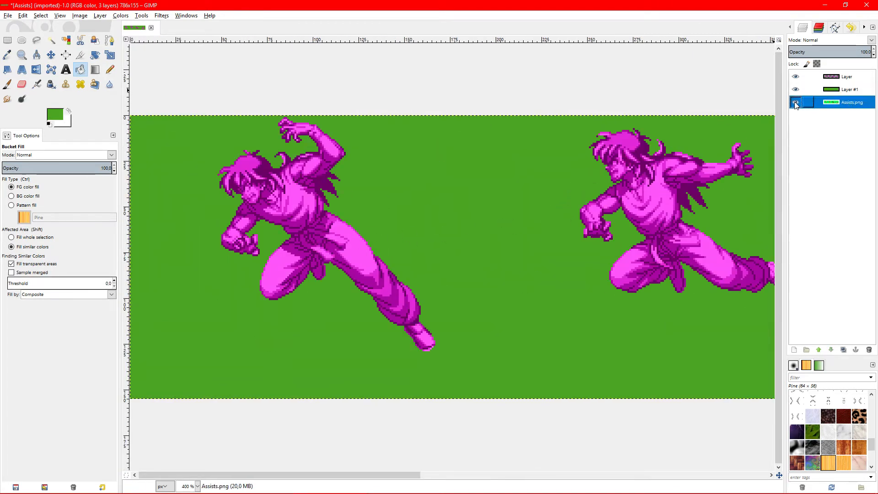
Rename the solid green layer as Background and the merged sprite layer as Shades
{"action": "right_click", "coordinate": [849, 92]}
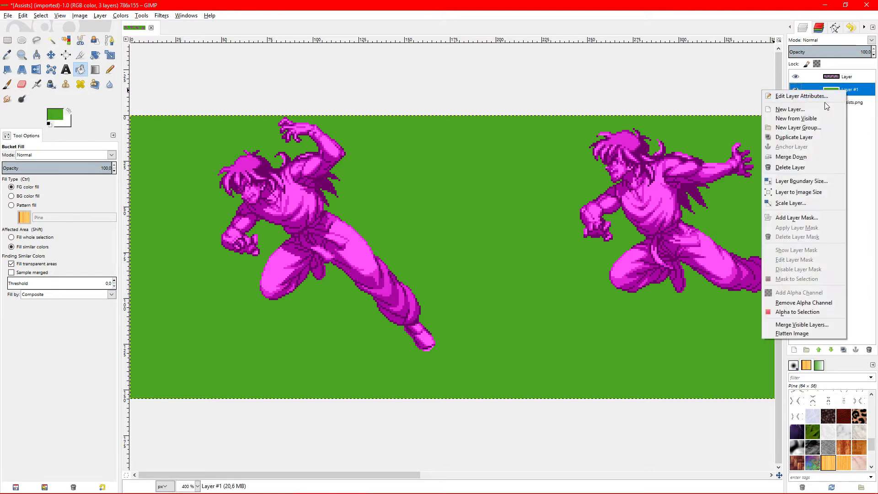
{"action": "left_click", "coordinate": [805, 96]}
{"action": "type", "text": "Background"}
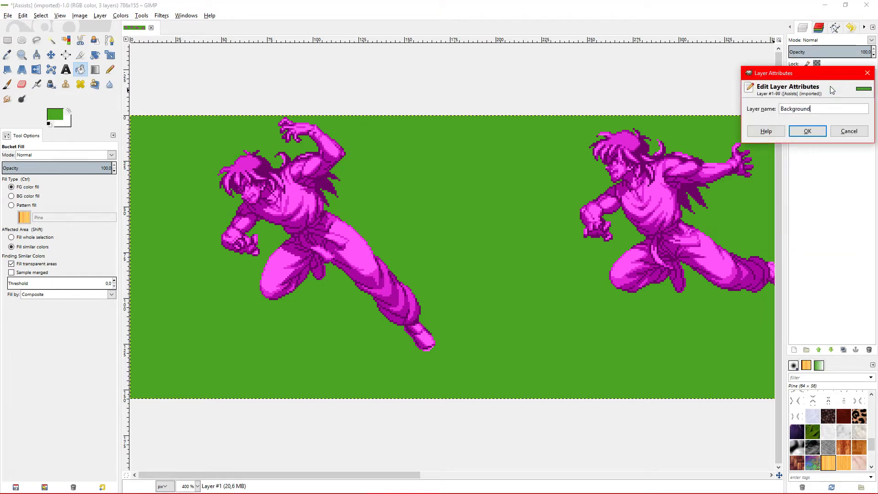
{"action": "key", "text": "Return"}
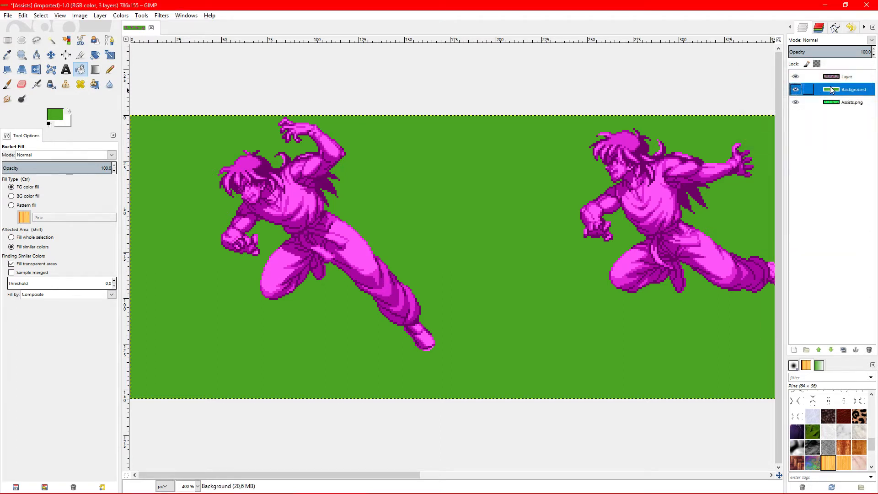
{"action": "right_click", "coordinate": [846, 78]}
{"action": "left_click", "coordinate": [823, 82]}
{"action": "type", "text": "Shades"}
{"action": "key", "text": "Return"}
Duplicate the Shades layer and set the copy's blend mode to Value
{"action": "scroll", "coordinate": [191, 243], "scroll_direction": "down", "scroll_amount": 3}
{"action": "scroll", "coordinate": [191, 243], "scroll_direction": "up", "scroll_amount": 2}
{"action": "scroll", "coordinate": [235, 251], "scroll_direction": "up", "scroll_amount": 3}
{"action": "scroll", "coordinate": [229, 232], "scroll_direction": "down", "scroll_amount": 5}
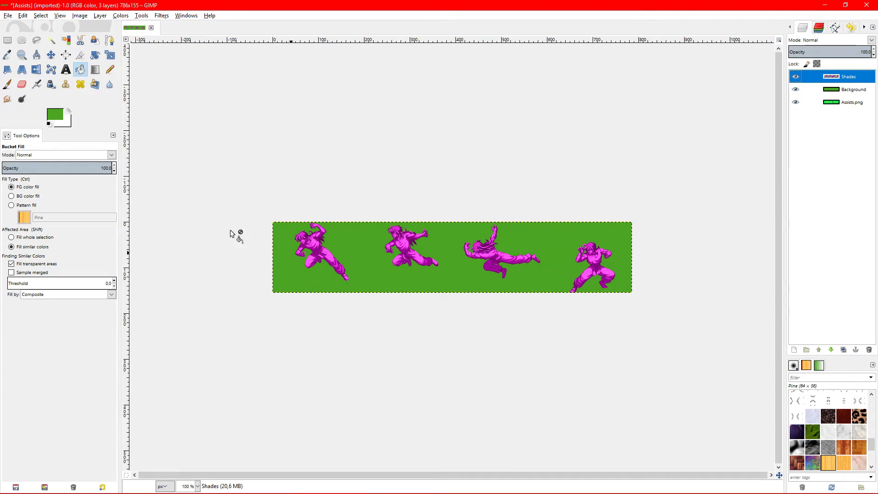
{"action": "scroll", "coordinate": [229, 230], "scroll_direction": "up", "scroll_amount": 3}
{"action": "scroll", "coordinate": [229, 230], "scroll_direction": "left", "scroll_amount": 1}
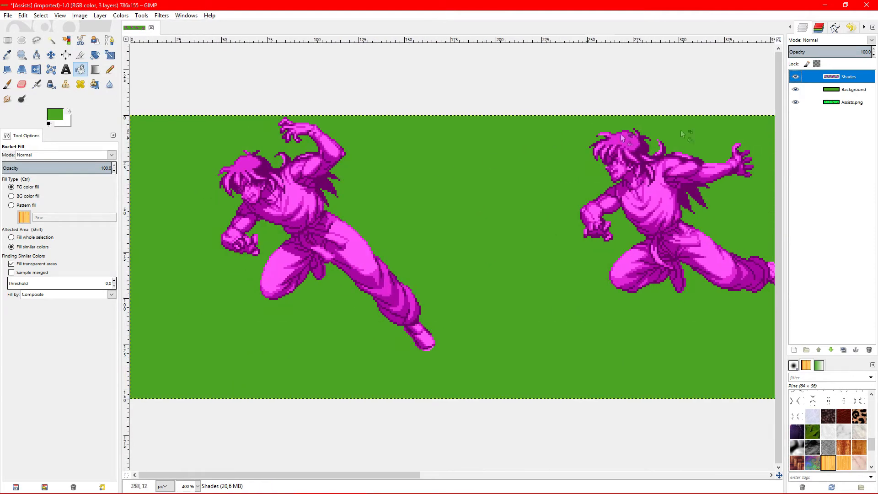
{"action": "right_click", "coordinate": [839, 82]}
{"action": "left_click", "coordinate": [797, 127]}
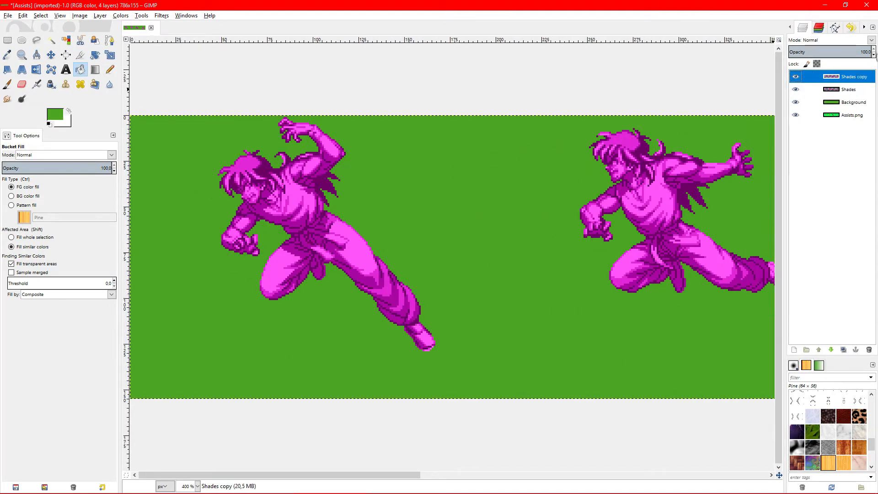
{"action": "left_click", "coordinate": [871, 40]}
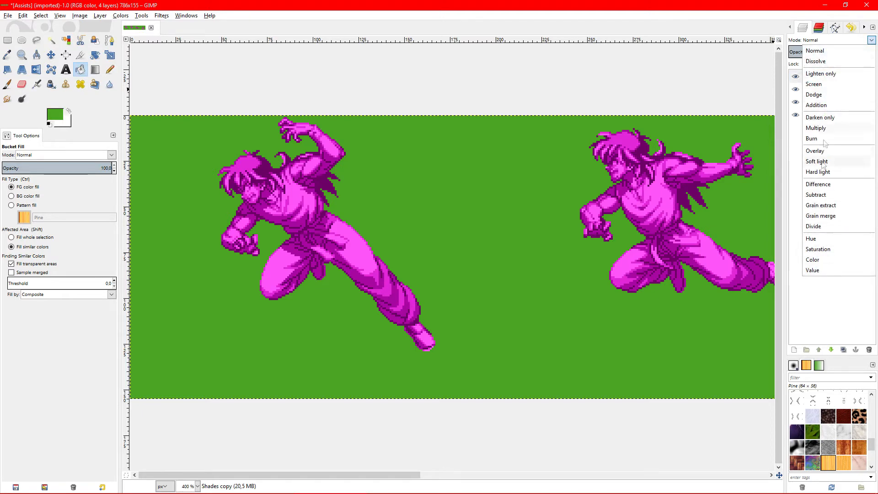
{"action": "left_click", "coordinate": [814, 270]}
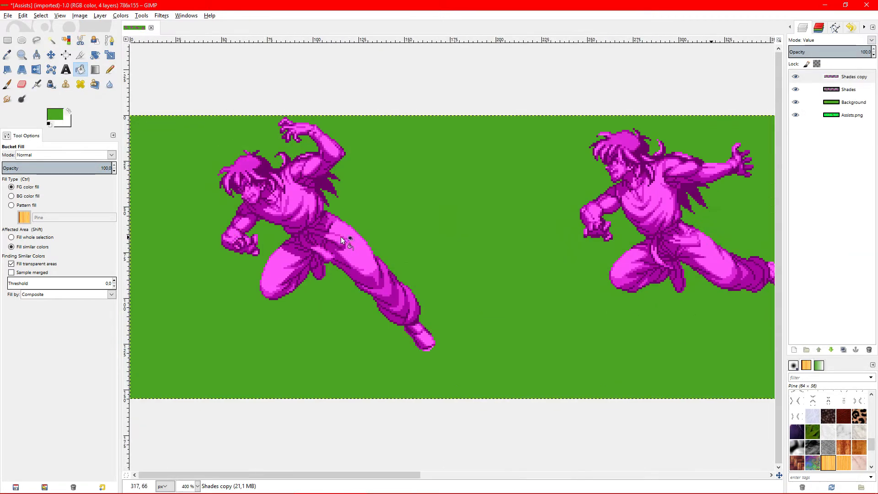
Examine the sprites up close with the duplicated layer in Value mode
{"action": "scroll", "coordinate": [224, 230], "scroll_direction": "up", "scroll_amount": 1}
{"action": "scroll", "coordinate": [224, 192], "scroll_direction": "down", "scroll_amount": 1}
{"action": "scroll", "coordinate": [252, 185], "scroll_direction": "up", "scroll_amount": 1}
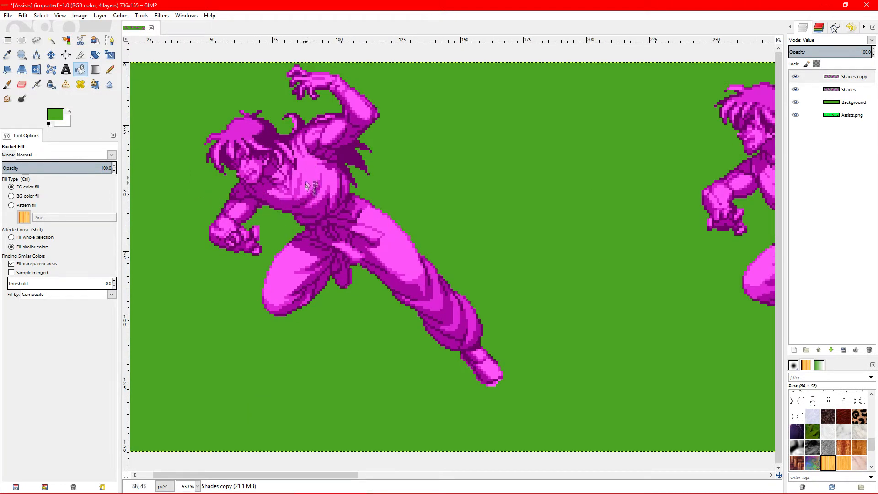
{"action": "scroll", "coordinate": [309, 204], "scroll_direction": "down", "scroll_amount": 1}
{"action": "scroll", "coordinate": [265, 197], "scroll_direction": "down", "scroll_amount": 1}
{"action": "scroll", "coordinate": [365, 223], "scroll_direction": "up", "scroll_amount": 1}
{"action": "scroll", "coordinate": [500, 224], "scroll_direction": "down", "scroll_amount": 1}
{"action": "scroll", "coordinate": [444, 227], "scroll_direction": "up", "scroll_amount": 1}
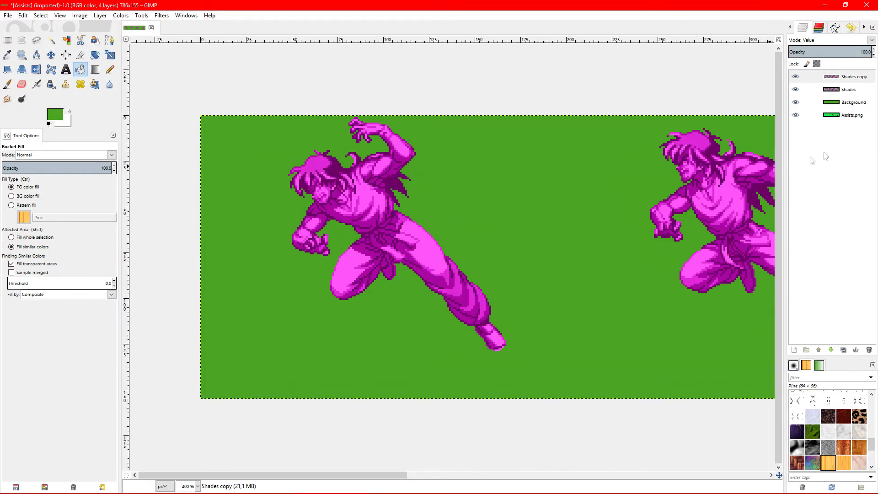
Rename the duplicated Shades layer as Values
{"action": "right_click", "coordinate": [861, 84]}
{"action": "left_click", "coordinate": [828, 89]}
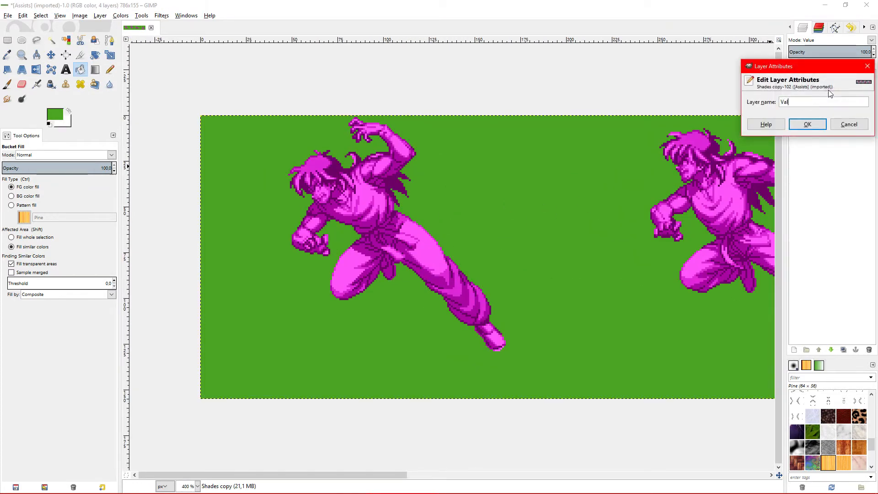
{"action": "type", "text": "Values"}
{"action": "key", "text": "Return"}
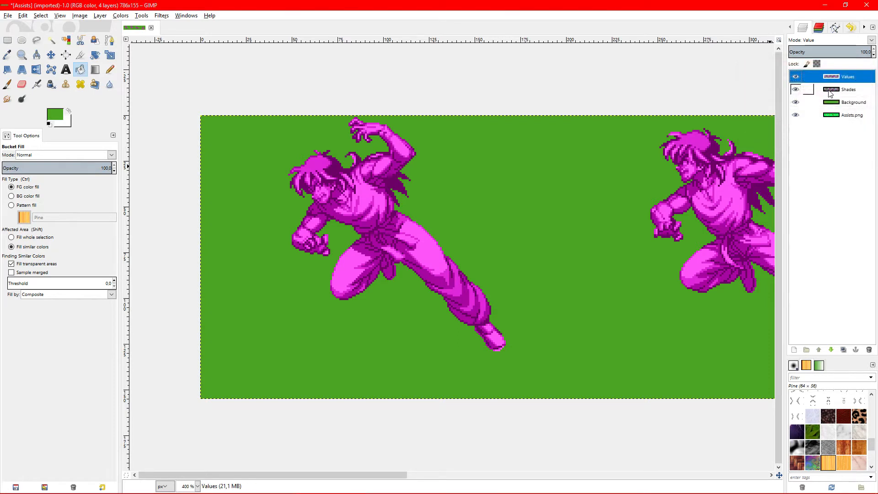
Create a transparent 786 x 155 px layer named Colors between the Shades and Values layers
{"action": "right_click", "coordinate": [828, 88]}
{"action": "left_click", "coordinate": [805, 103]}
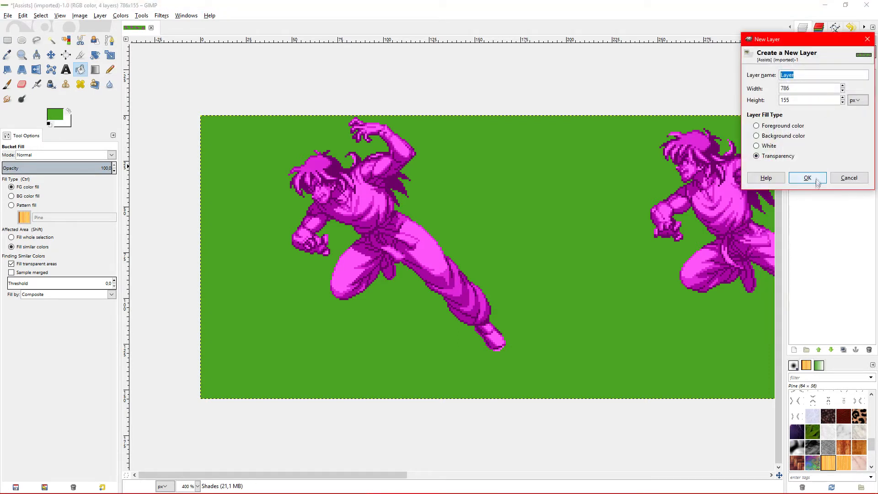
{"action": "type", "text": "Colors"}
{"action": "left_click", "coordinate": [803, 179]}
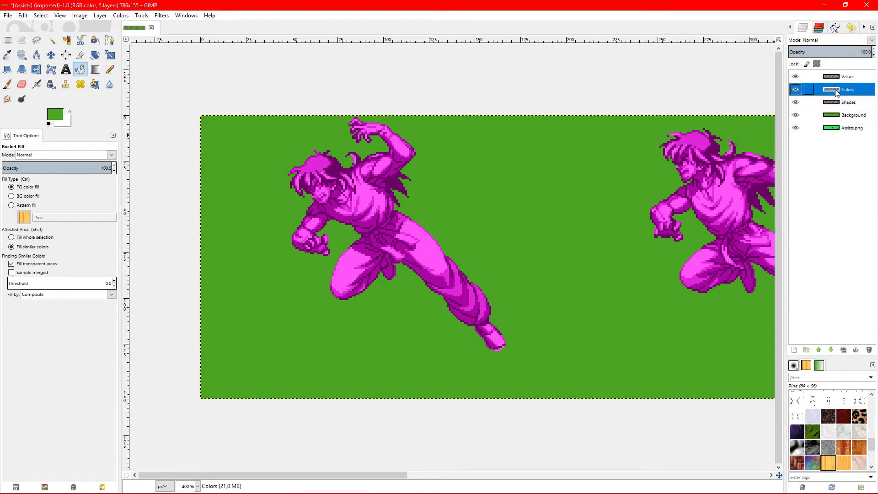
Try painting over the first fighter on the Colors layer with the Pencil in red ff2800, and undo the stroke
{"action": "left_click", "coordinate": [109, 69]}
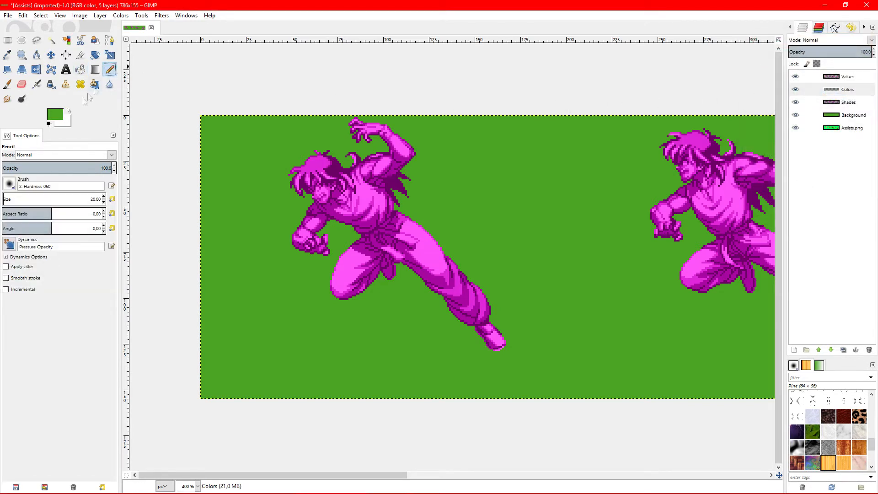
{"action": "left_click", "coordinate": [53, 114]}
{"action": "left_click_drag", "start_coordinate": [77, 200], "coordinate": [82, 211]}
{"action": "left_click_drag", "start_coordinate": [62, 211], "coordinate": [79, 212]}
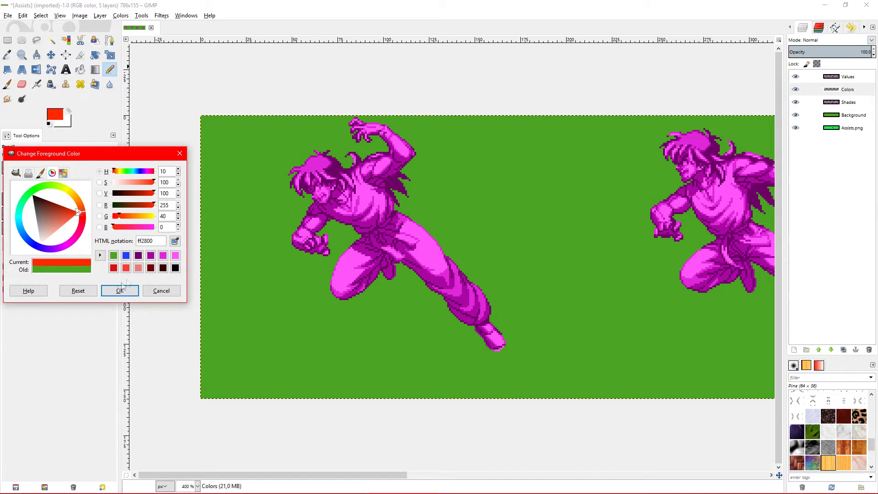
{"action": "left_click", "coordinate": [120, 291]}
{"action": "mouse_move", "coordinate": [445, 201]}
{"action": "left_mouse_down"}
{"action": "mouse_move", "coordinate": [292, 212]}
{"action": "mouse_move", "coordinate": [317, 214]}
{"action": "mouse_move", "coordinate": [352, 151]}
{"action": "left_mouse_up"}
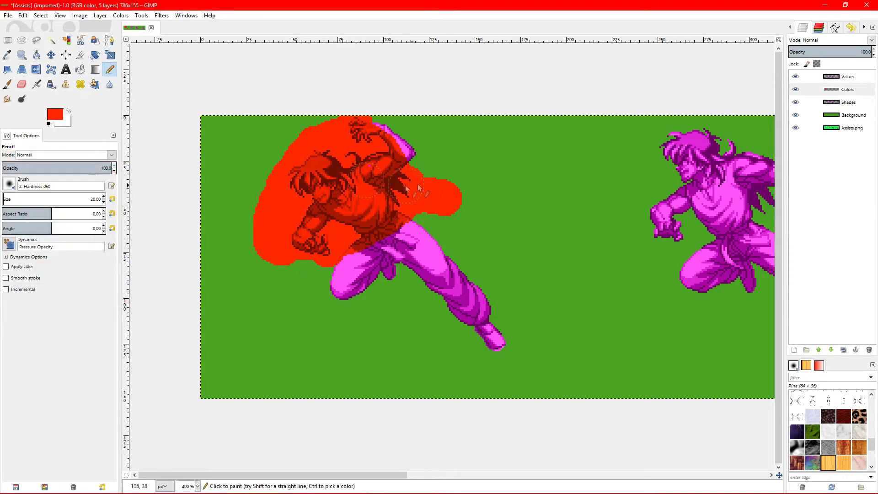
{"action": "key", "text": "ctrl+z"}
On the Assists.png layer, select all the shades of the fighters' orange outfit by color
{"action": "scroll", "coordinate": [565, 176], "scroll_direction": "down", "scroll_amount": 3, "text": "ctrl"}
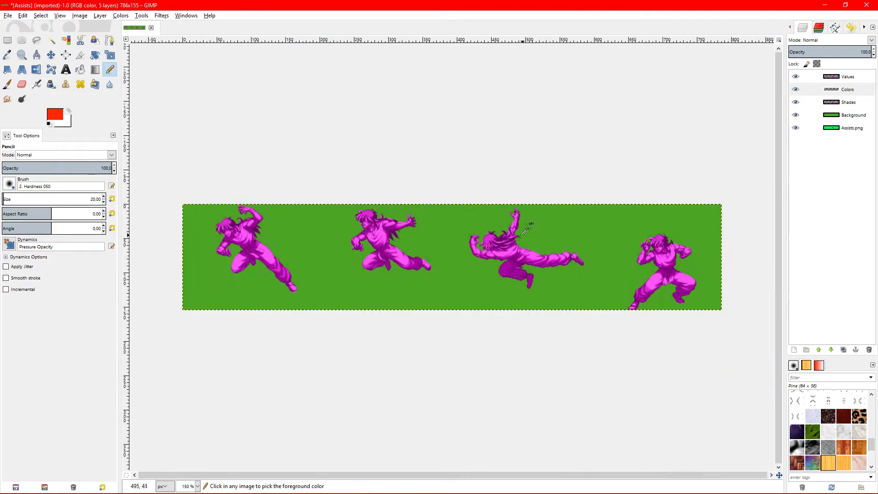
{"action": "scroll", "coordinate": [503, 228], "scroll_direction": "up", "scroll_amount": 2, "text": "ctrl"}
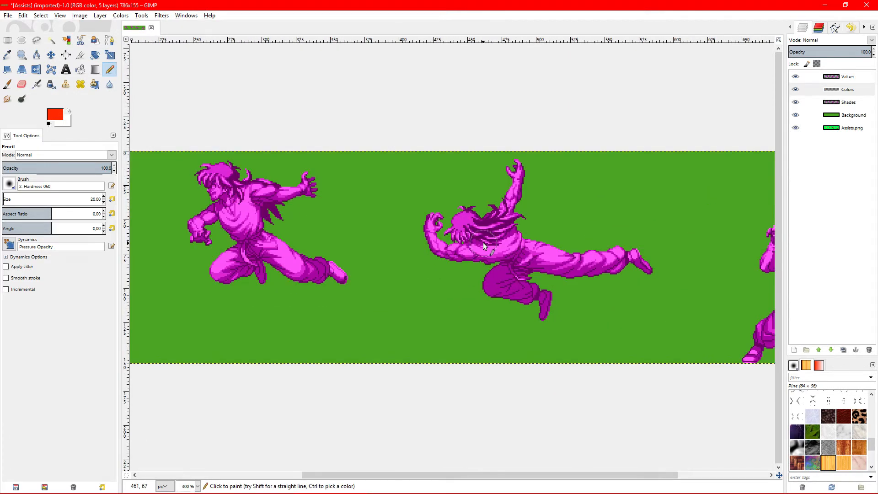
{"action": "scroll", "coordinate": [342, 305], "scroll_direction": "left", "scroll_amount": 5}
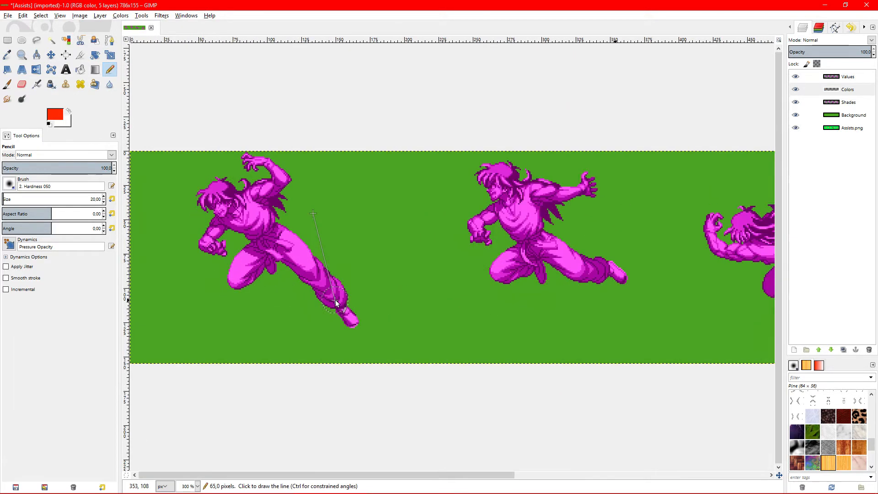
{"action": "left_click", "coordinate": [851, 127]}
{"action": "scroll", "coordinate": [203, 258], "scroll_direction": "up", "scroll_amount": 2, "text": "ctrl"}
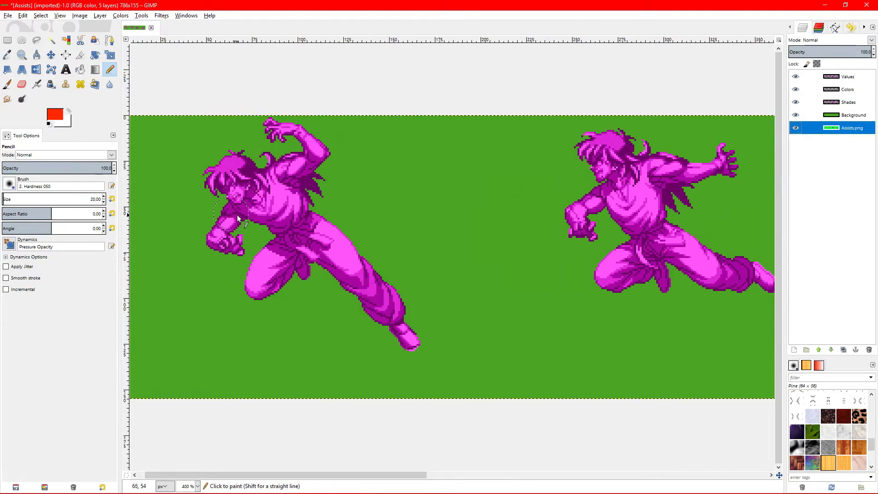
{"action": "left_click", "coordinate": [66, 40]}
{"action": "scroll", "coordinate": [318, 181], "scroll_direction": "up", "scroll_amount": 3, "text": "ctrl"}
{"action": "left_click", "coordinate": [316, 183]}
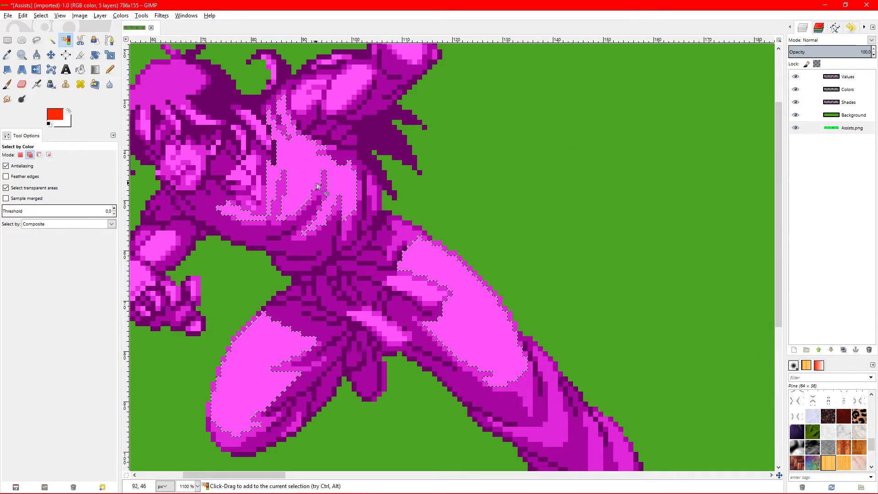
{"action": "left_click", "coordinate": [313, 212], "text": "shift"}
{"action": "left_click", "coordinate": [295, 225], "text": "shift"}
{"action": "left_click", "coordinate": [295, 232], "text": "shift"}
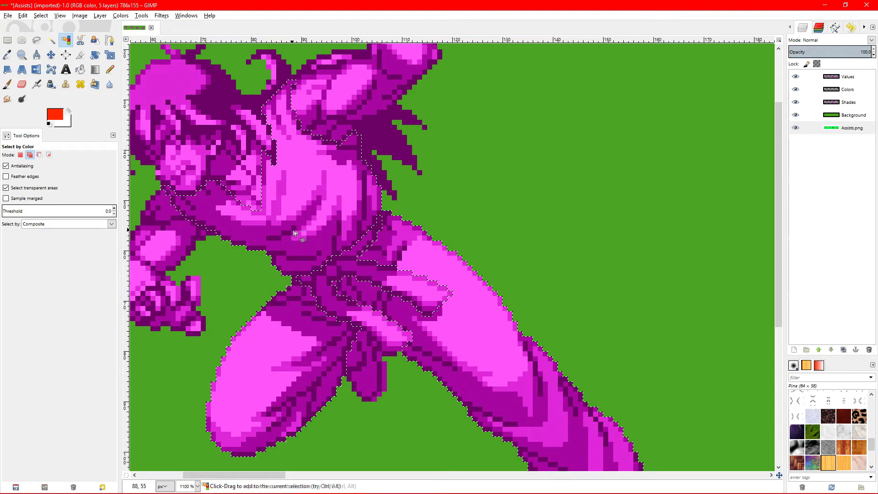
Hide the Values, Colors, Shades and Background layers and examine the outfit selection on the original sprites
{"action": "scroll", "coordinate": [406, 220], "scroll_direction": "down", "scroll_amount": 2, "text": "ctrl"}
{"action": "left_click", "coordinate": [795, 76]}
{"action": "left_click", "coordinate": [795, 89]}
{"action": "left_click", "coordinate": [795, 102]}
{"action": "left_click", "coordinate": [796, 114]}
{"action": "scroll", "coordinate": [485, 145], "scroll_direction": "up", "scroll_amount": 3, "text": "ctrl"}
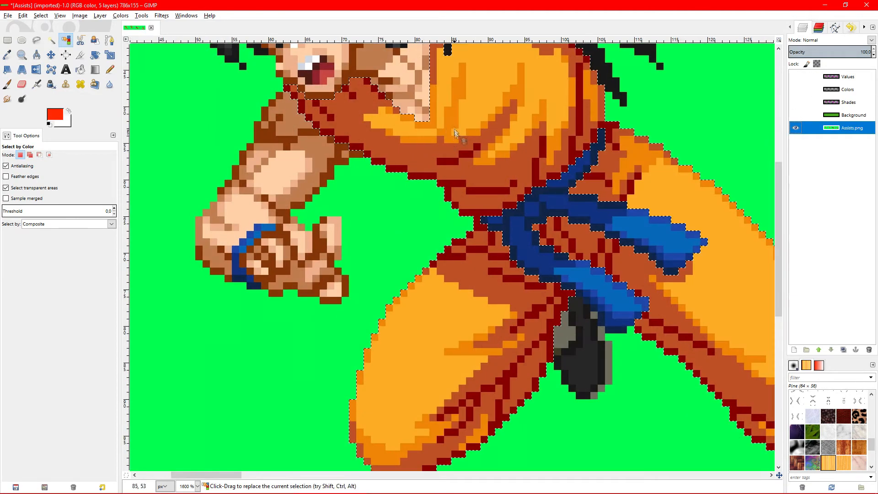
{"action": "scroll", "coordinate": [485, 146], "scroll_direction": "down", "scroll_amount": 5, "text": "ctrl"}
{"action": "scroll", "coordinate": [526, 192], "scroll_direction": "up", "scroll_amount": 2, "text": "ctrl"}
{"action": "scroll", "coordinate": [545, 213], "scroll_direction": "down", "scroll_amount": 2, "text": "ctrl"}
{"action": "scroll", "coordinate": [546, 214], "scroll_direction": "up", "scroll_amount": 3, "text": "ctrl"}
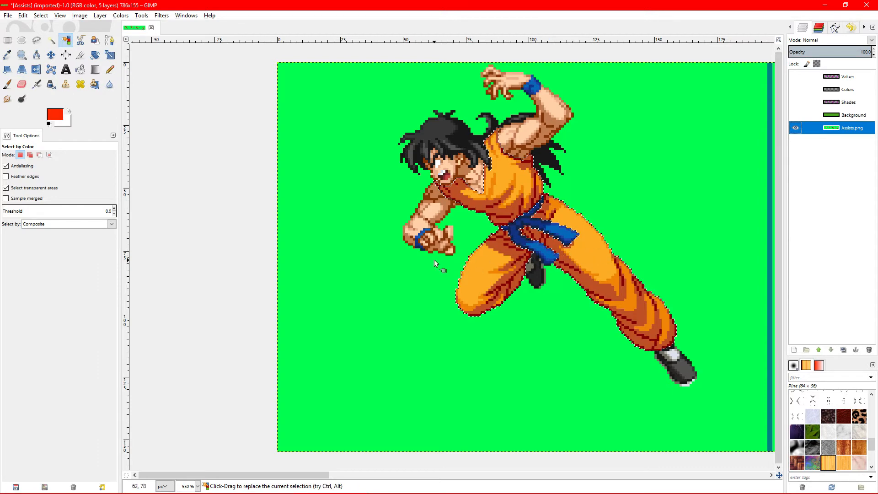
{"action": "scroll", "coordinate": [547, 212], "scroll_direction": "down", "scroll_amount": 1, "text": "ctrl"}
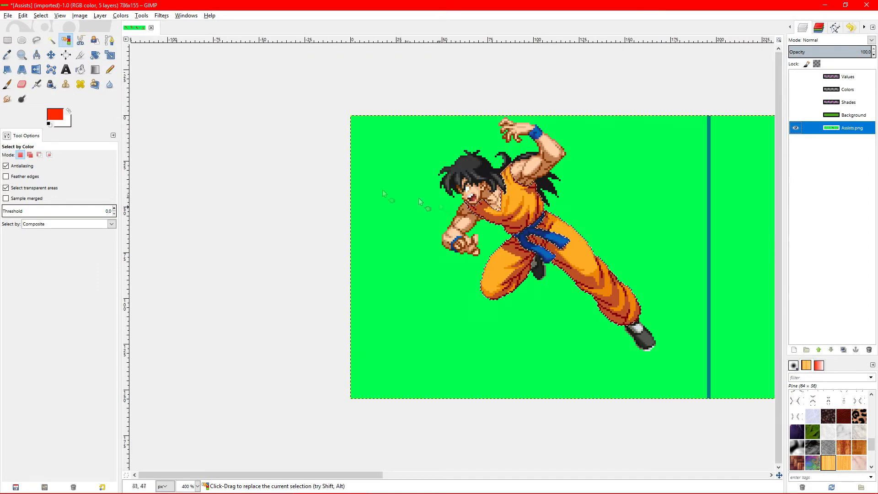
Show the four hidden layers again and make the Colors layer active for painting with the Pencil
{"action": "left_click", "coordinate": [110, 69]}
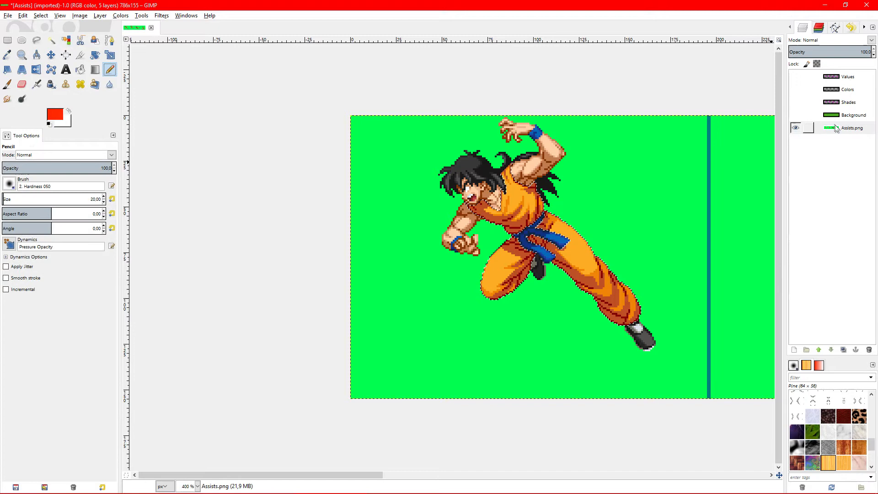
{"action": "left_click", "coordinate": [795, 114]}
{"action": "left_click", "coordinate": [795, 103]}
{"action": "left_click", "coordinate": [796, 89]}
{"action": "left_click", "coordinate": [796, 77]}
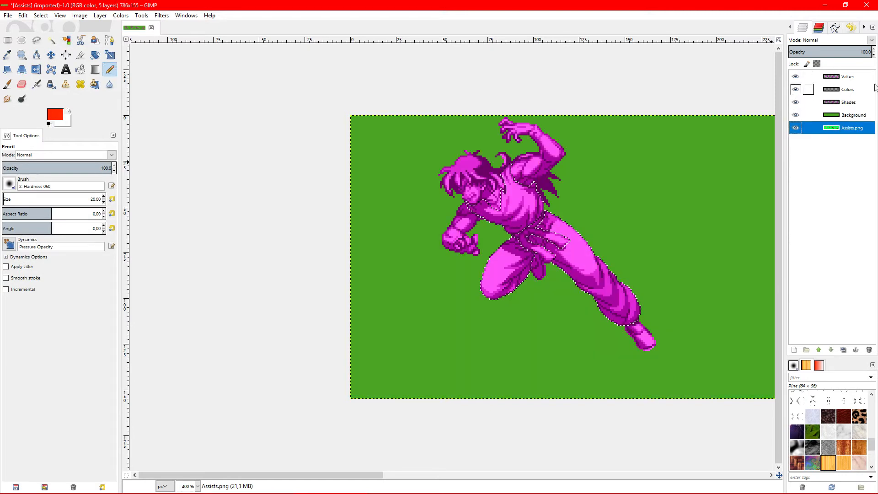
{"action": "left_click", "coordinate": [850, 89]}
{"action": "scroll", "coordinate": [621, 260], "scroll_direction": "right", "scroll_amount": 5}
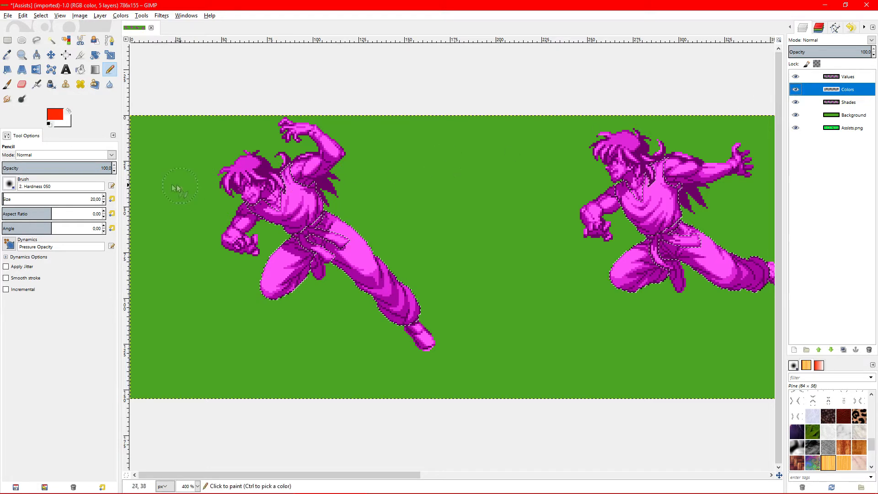
Set the foreground color to orange ff6700 and paint over the first fighter's pants on the Colors layer with the Pencil
{"action": "left_click", "coordinate": [54, 114]}
{"action": "left_click_drag", "start_coordinate": [82, 211], "coordinate": [80, 204]}
{"action": "left_click", "coordinate": [129, 291]}
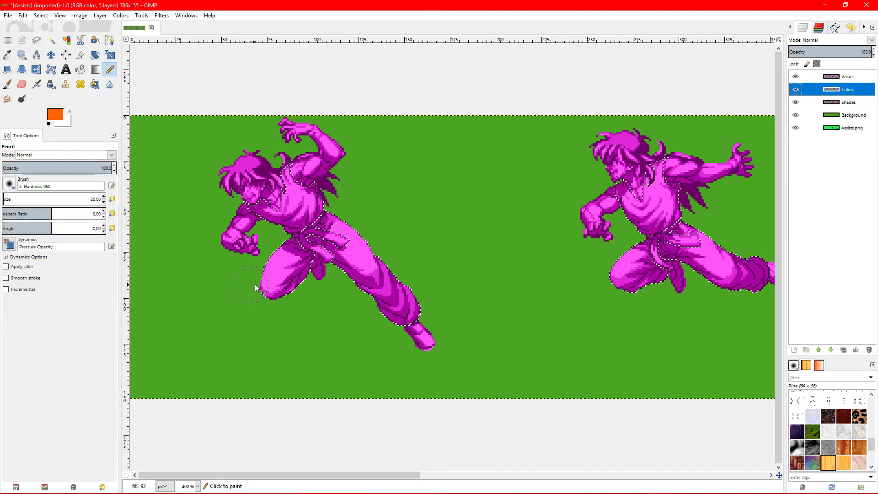
{"action": "scroll", "coordinate": [263, 267], "scroll_direction": "up", "scroll_amount": 2}
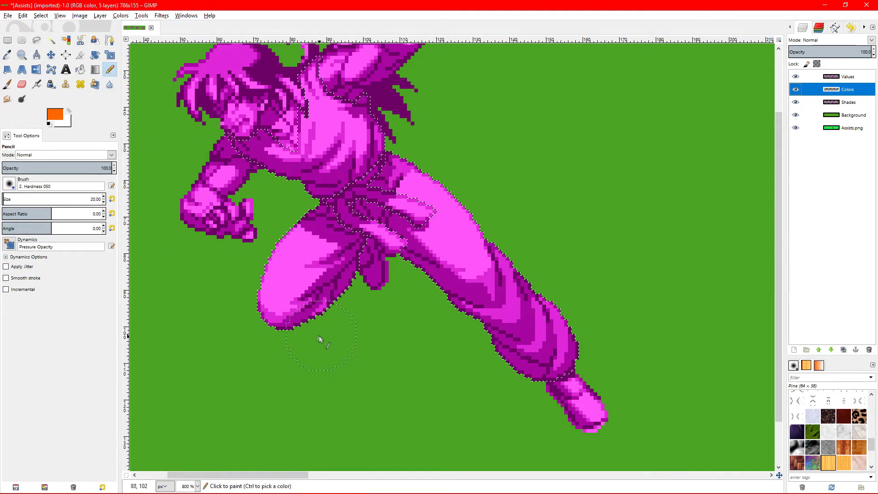
{"action": "left_click", "coordinate": [278, 317]}
{"action": "mouse_move", "coordinate": [313, 243]}
{"action": "left_mouse_down"}
{"action": "mouse_move", "coordinate": [325, 251]}
{"action": "mouse_move", "coordinate": [389, 234]}
{"action": "mouse_move", "coordinate": [280, 314]}
{"action": "mouse_move", "coordinate": [417, 247]}
{"action": "left_mouse_up"}
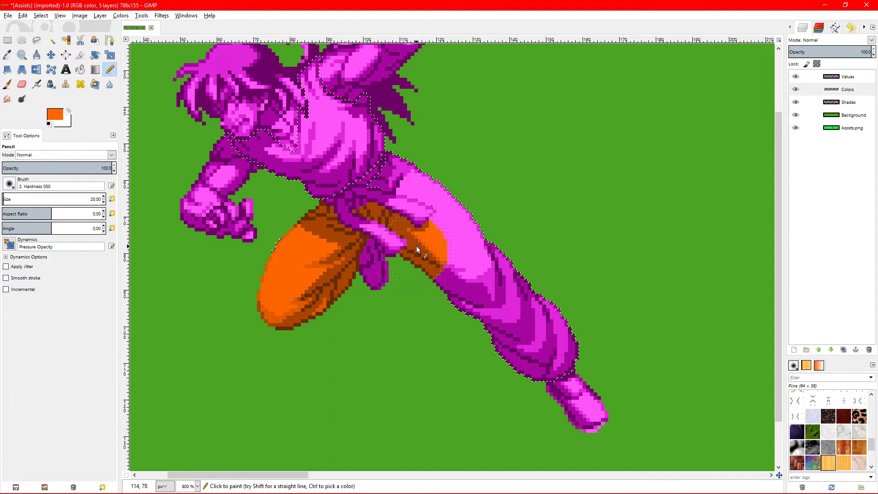
{"action": "mouse_move", "coordinate": [466, 223]}
{"action": "left_mouse_down"}
{"action": "mouse_move", "coordinate": [485, 270]}
{"action": "mouse_move", "coordinate": [535, 329]}
{"action": "mouse_move", "coordinate": [554, 274]}
{"action": "left_mouse_up"}
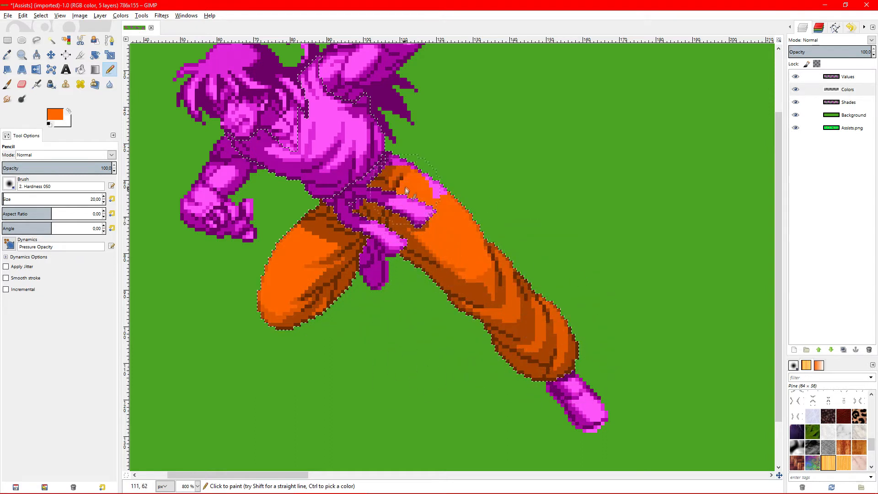
{"action": "left_click", "coordinate": [419, 164]}
{"action": "scroll", "coordinate": [453, 268], "scroll_direction": "down", "scroll_amount": 3}
{"action": "scroll", "coordinate": [451, 259], "scroll_direction": "up", "scroll_amount": 3}
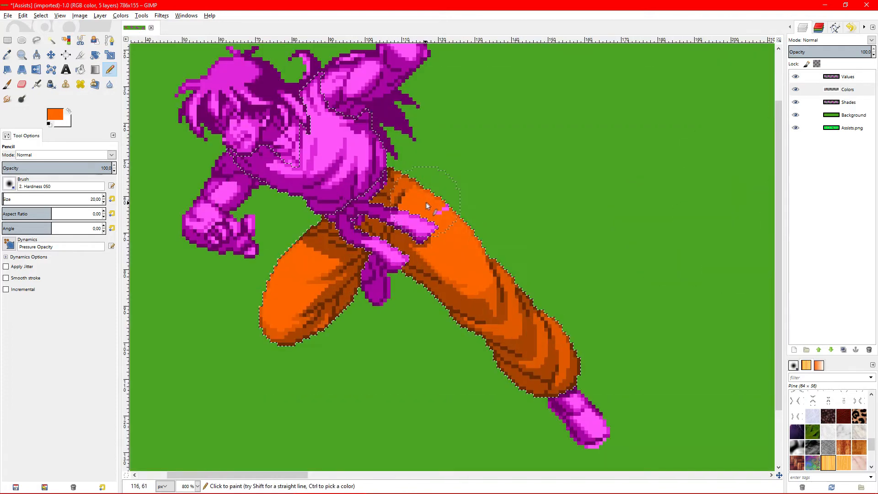
{"action": "scroll", "coordinate": [412, 199], "scroll_direction": "up", "scroll_amount": 2}
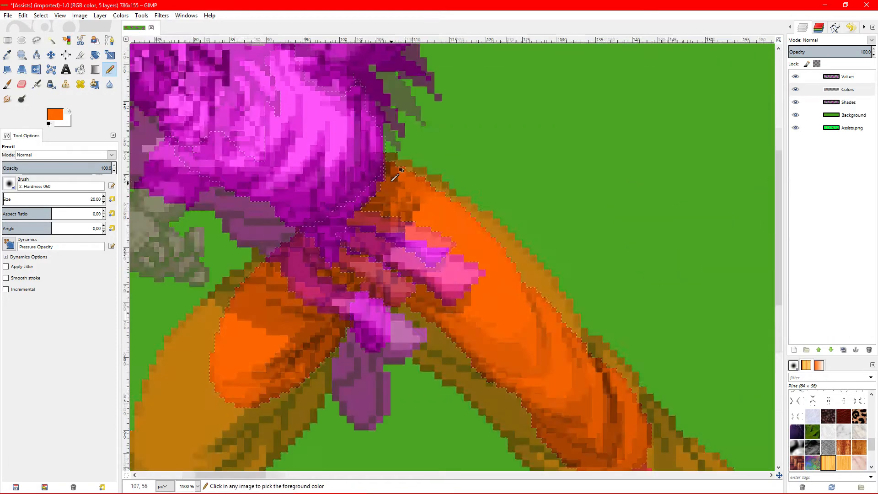
Paint both pant legs of the second fighter orange on the Colors layer
{"action": "scroll", "coordinate": [366, 196], "scroll_direction": "down", "scroll_amount": 7}
{"action": "scroll", "coordinate": [514, 277], "scroll_direction": "up", "scroll_amount": 6}
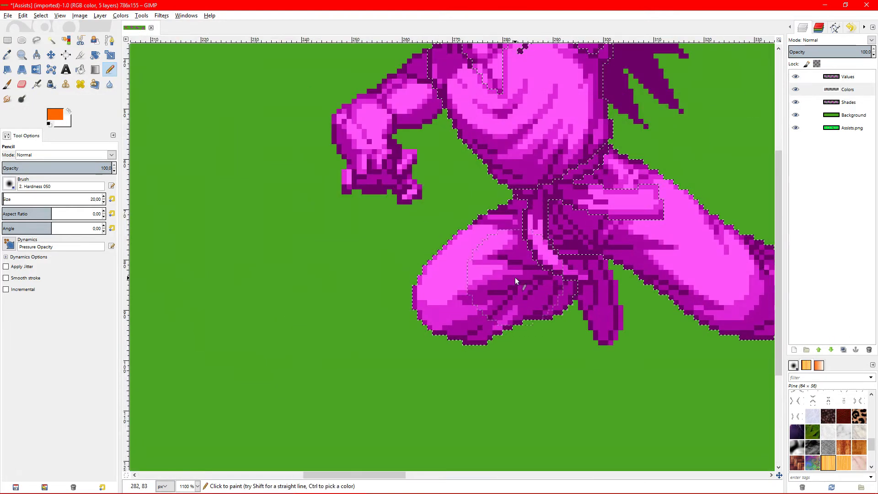
{"action": "mouse_move", "coordinate": [512, 242]}
{"action": "left_mouse_down"}
{"action": "mouse_move", "coordinate": [433, 325]}
{"action": "mouse_move", "coordinate": [597, 262]}
{"action": "mouse_move", "coordinate": [524, 306]}
{"action": "mouse_move", "coordinate": [610, 250]}
{"action": "mouse_move", "coordinate": [587, 234]}
{"action": "mouse_move", "coordinate": [587, 222]}
{"action": "mouse_move", "coordinate": [619, 209]}
{"action": "mouse_move", "coordinate": [633, 190]}
{"action": "mouse_move", "coordinate": [692, 274]}
{"action": "mouse_move", "coordinate": [717, 284]}
{"action": "left_mouse_up"}
{"action": "scroll", "coordinate": [718, 284], "scroll_direction": "right", "scroll_amount": 5}
{"action": "left_click_drag", "start_coordinate": [580, 271], "coordinate": [662, 327]}
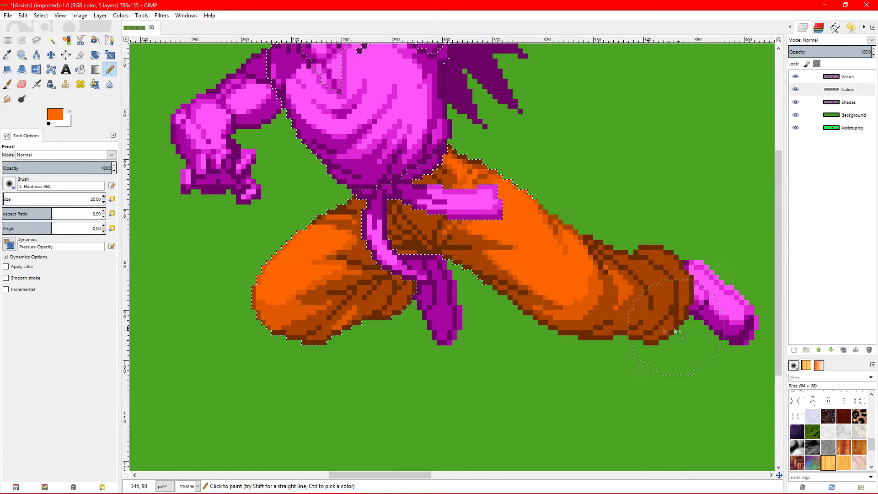
Paint the outstretched and bent pant legs of the third fighter in the same orange
{"action": "scroll", "coordinate": [576, 328], "scroll_direction": "down", "scroll_amount": 5}
{"action": "scroll", "coordinate": [580, 314], "scroll_direction": "right", "scroll_amount": 3}
{"action": "scroll", "coordinate": [580, 258], "scroll_direction": "up", "scroll_amount": 4}
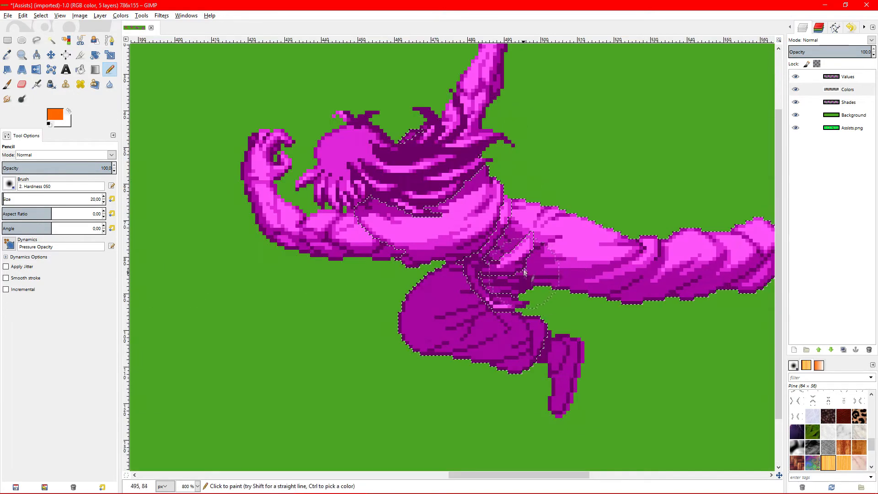
{"action": "mouse_move", "coordinate": [507, 277]}
{"action": "left_mouse_down"}
{"action": "mouse_move", "coordinate": [545, 217]}
{"action": "mouse_move", "coordinate": [610, 273]}
{"action": "mouse_move", "coordinate": [640, 258]}
{"action": "left_mouse_up"}
{"action": "scroll", "coordinate": [594, 288], "scroll_direction": "right", "scroll_amount": 1}
{"action": "mouse_move", "coordinate": [506, 280]}
{"action": "left_mouse_down"}
{"action": "mouse_move", "coordinate": [576, 270]}
{"action": "mouse_move", "coordinate": [520, 283]}
{"action": "left_mouse_up"}
{"action": "left_click_drag", "start_coordinate": [361, 348], "coordinate": [278, 317]}
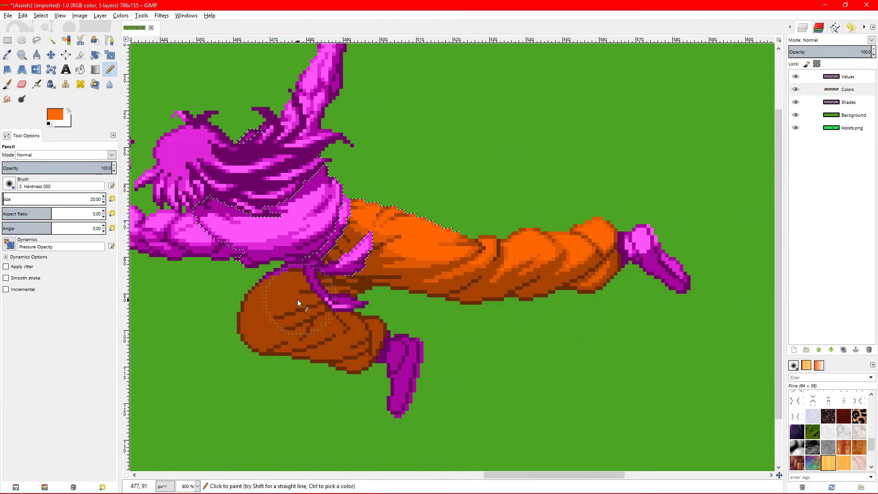
Paint both pant legs of the fourth, crouching fighter in the same orange
{"action": "scroll", "coordinate": [399, 313], "scroll_direction": "down", "scroll_amount": 1}
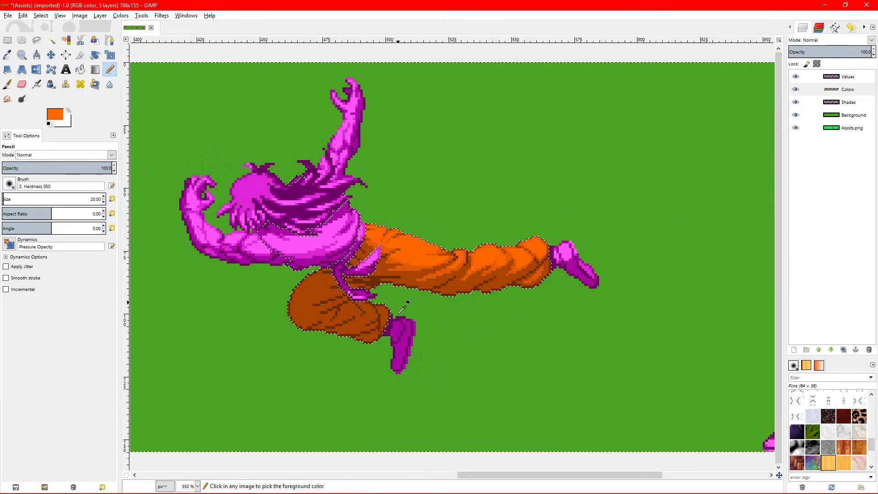
{"action": "scroll", "coordinate": [399, 314], "scroll_direction": "down", "scroll_amount": 1}
{"action": "scroll", "coordinate": [408, 314], "scroll_direction": "right", "scroll_amount": 1}
{"action": "scroll", "coordinate": [591, 363], "scroll_direction": "up", "scroll_amount": 2}
{"action": "left_click_drag", "start_coordinate": [605, 402], "coordinate": [527, 429]}
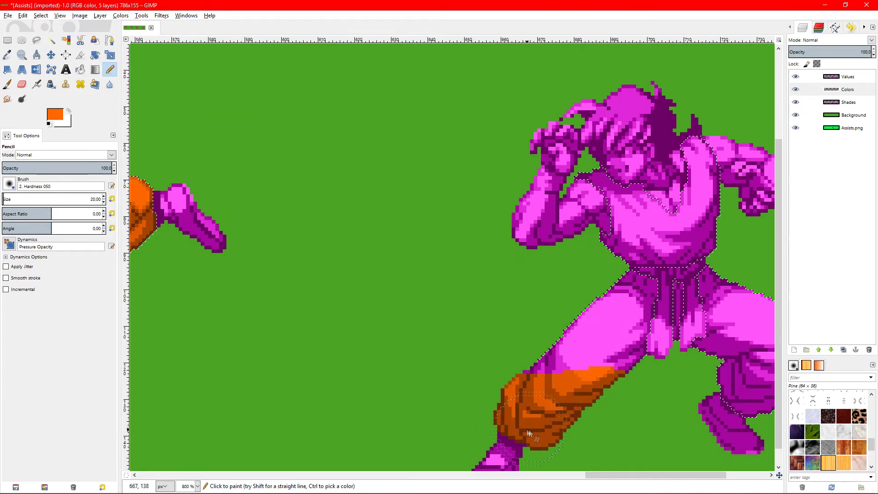
{"action": "scroll", "coordinate": [632, 307], "scroll_direction": "right", "scroll_amount": 1}
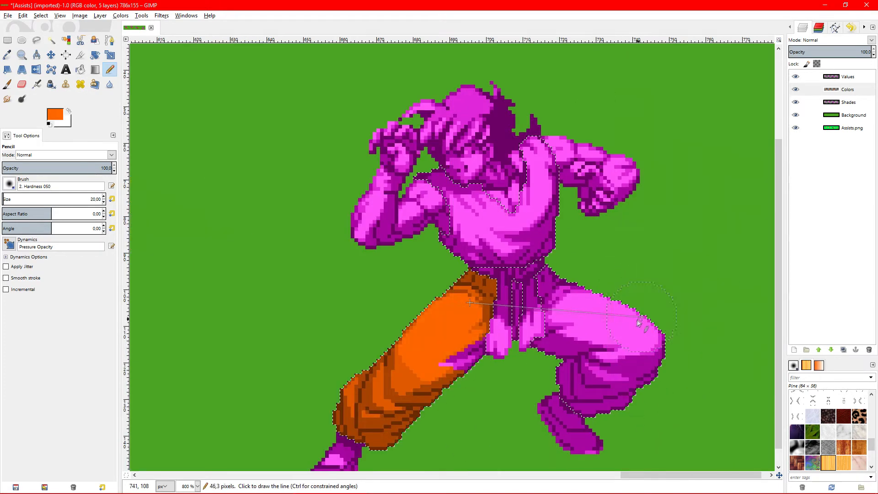
{"action": "mouse_move", "coordinate": [550, 299]}
{"action": "left_mouse_down"}
{"action": "mouse_move", "coordinate": [649, 331]}
{"action": "mouse_move", "coordinate": [588, 394]}
{"action": "mouse_move", "coordinate": [521, 338]}
{"action": "left_mouse_up"}
Examine the orange pants across the fighter sprites for unpainted spots, especially around the belts
{"action": "scroll", "coordinate": [495, 382], "scroll_direction": "down", "scroll_amount": 5}
{"action": "scroll", "coordinate": [240, 247], "scroll_direction": "up", "scroll_amount": 4}
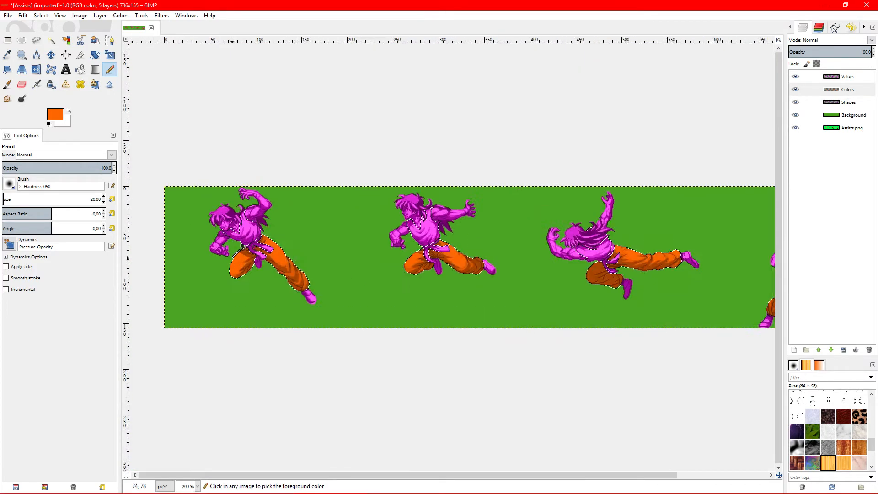
{"action": "scroll", "coordinate": [239, 249], "scroll_direction": "down", "scroll_amount": 2}
{"action": "scroll", "coordinate": [286, 249], "scroll_direction": "up", "scroll_amount": 3}
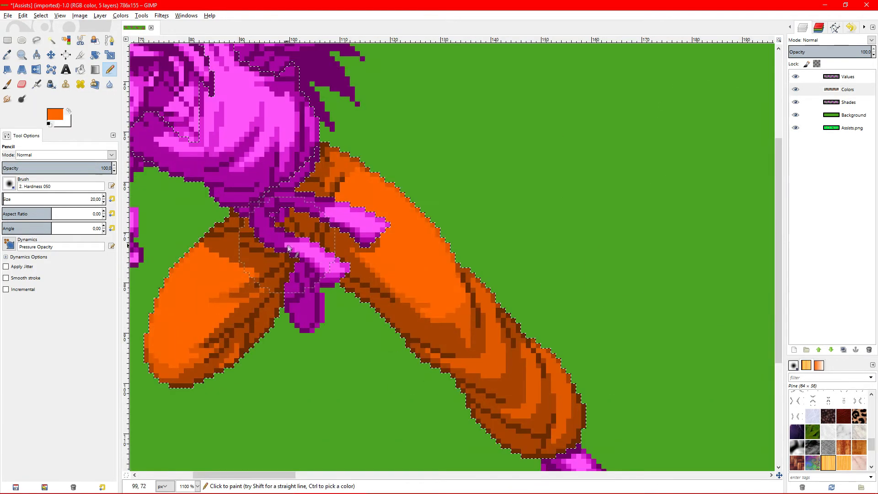
{"action": "scroll", "coordinate": [305, 243], "scroll_direction": "down", "scroll_amount": 6}
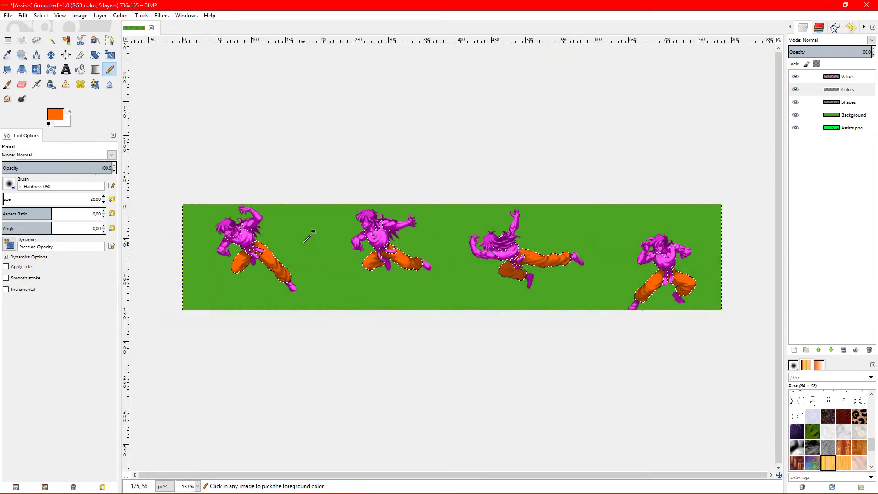
{"action": "scroll", "coordinate": [305, 237], "scroll_direction": "up", "scroll_amount": 1}
{"action": "scroll", "coordinate": [378, 251], "scroll_direction": "up", "scroll_amount": 1}
{"action": "scroll", "coordinate": [274, 229], "scroll_direction": "up", "scroll_amount": 3}
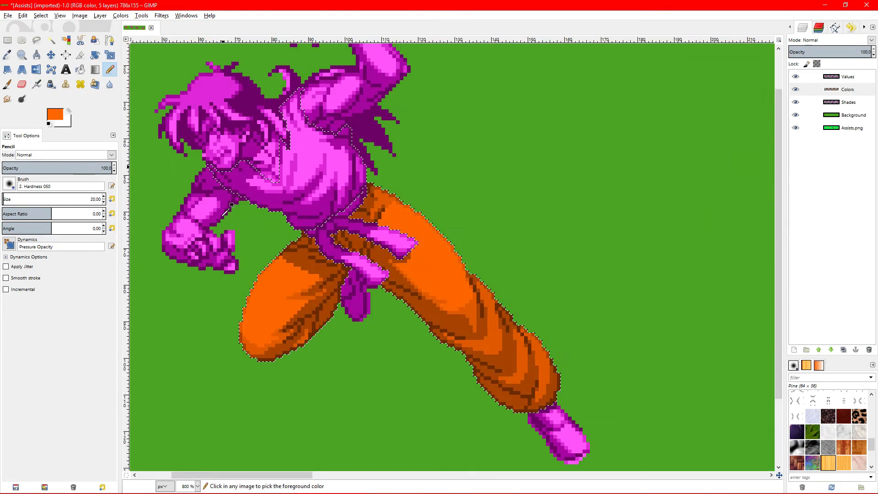
{"action": "scroll", "coordinate": [232, 204], "scroll_direction": "down", "scroll_amount": 4}
{"action": "scroll", "coordinate": [437, 255], "scroll_direction": "up", "scroll_amount": 3}
{"action": "scroll", "coordinate": [400, 231], "scroll_direction": "left", "scroll_amount": 7}
{"action": "scroll", "coordinate": [401, 226], "scroll_direction": "down", "scroll_amount": 1}
{"action": "scroll", "coordinate": [402, 222], "scroll_direction": "down", "scroll_amount": 1}
{"action": "scroll", "coordinate": [366, 211], "scroll_direction": "up", "scroll_amount": 3}
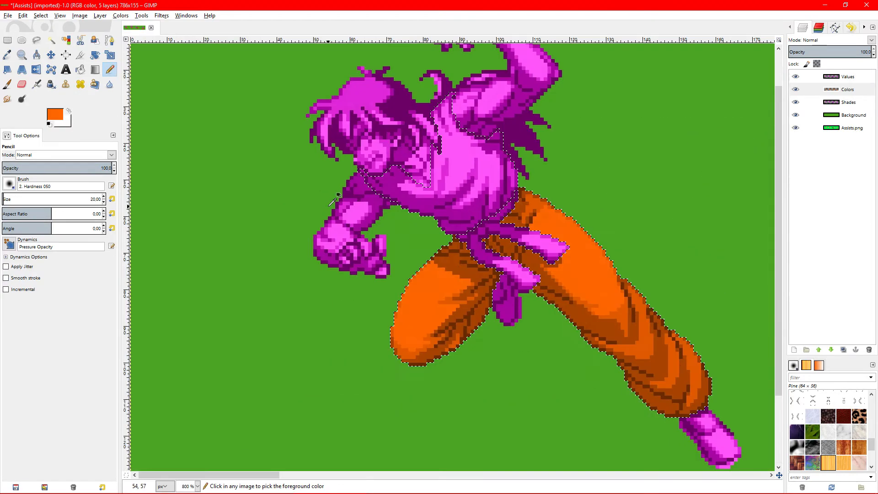
{"action": "scroll", "coordinate": [332, 201], "scroll_direction": "down", "scroll_amount": 2}
{"action": "scroll", "coordinate": [333, 202], "scroll_direction": "right", "scroll_amount": 10}
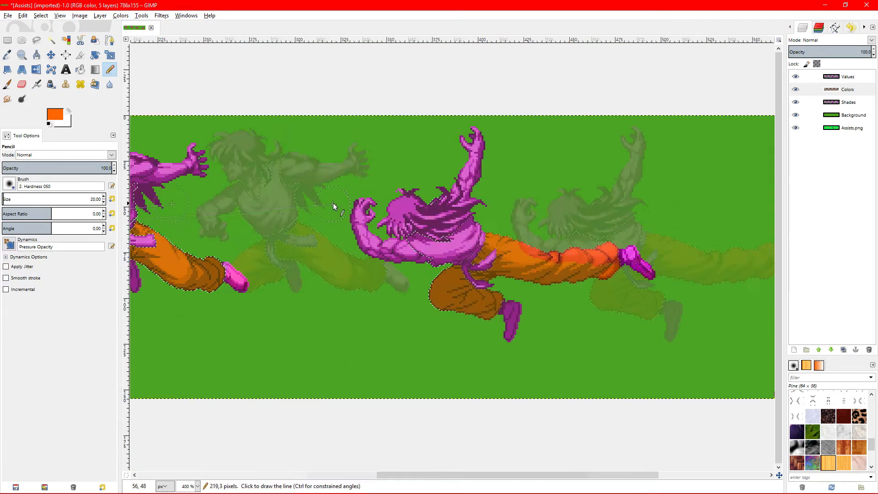
{"action": "scroll", "coordinate": [333, 202], "scroll_direction": "left", "scroll_amount": 15}
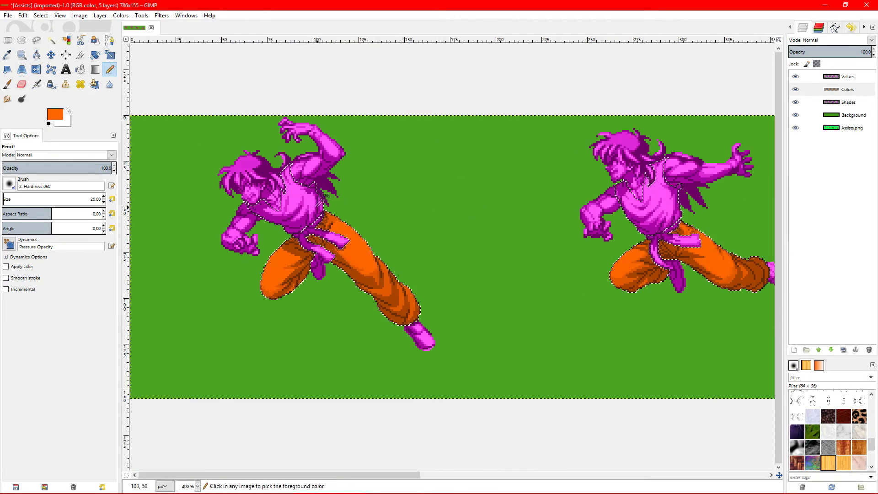
{"action": "scroll", "coordinate": [320, 201], "scroll_direction": "up", "scroll_amount": 2}
{"action": "scroll", "coordinate": [310, 200], "scroll_direction": "down", "scroll_amount": 6}
{"action": "scroll", "coordinate": [329, 183], "scroll_direction": "up", "scroll_amount": 4}
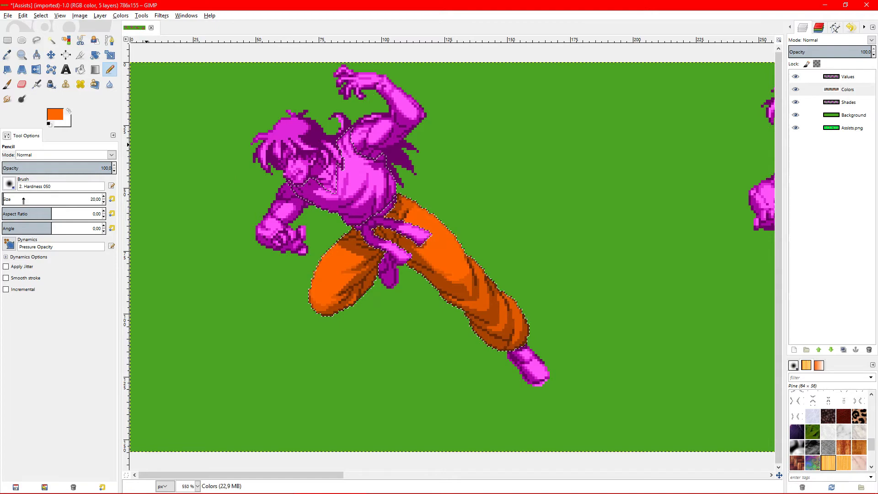
Set the Pencil size to 1 and touch up the orange around the first fighter's belt
{"action": "left_click_drag", "start_coordinate": [23, 201], "coordinate": [0, 200]}
{"action": "scroll", "coordinate": [363, 257], "scroll_direction": "up", "scroll_amount": 4}
{"action": "scroll", "coordinate": [379, 246], "scroll_direction": "down", "scroll_amount": 6}
{"action": "scroll", "coordinate": [388, 216], "scroll_direction": "up", "scroll_amount": 3}
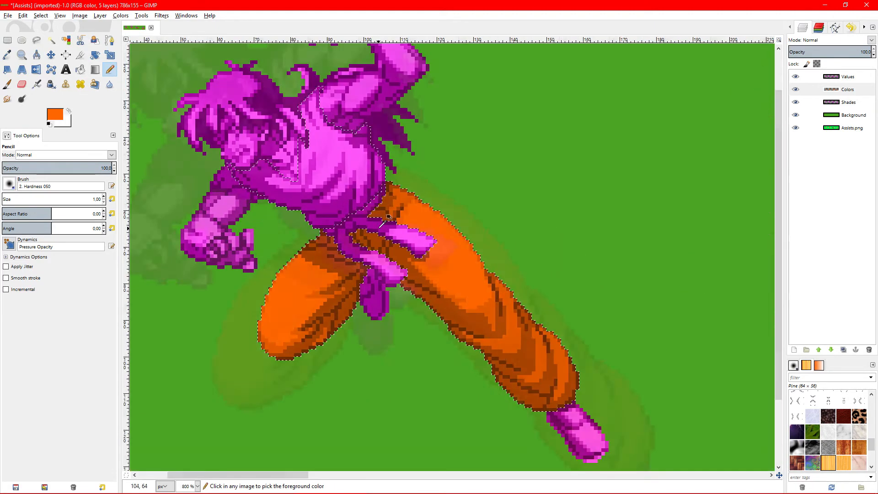
{"action": "scroll", "coordinate": [388, 216], "scroll_direction": "up", "scroll_amount": 1}
{"action": "scroll", "coordinate": [393, 165], "scroll_direction": "up", "scroll_amount": 4}
{"action": "scroll", "coordinate": [379, 249], "scroll_direction": "down", "scroll_amount": 7}
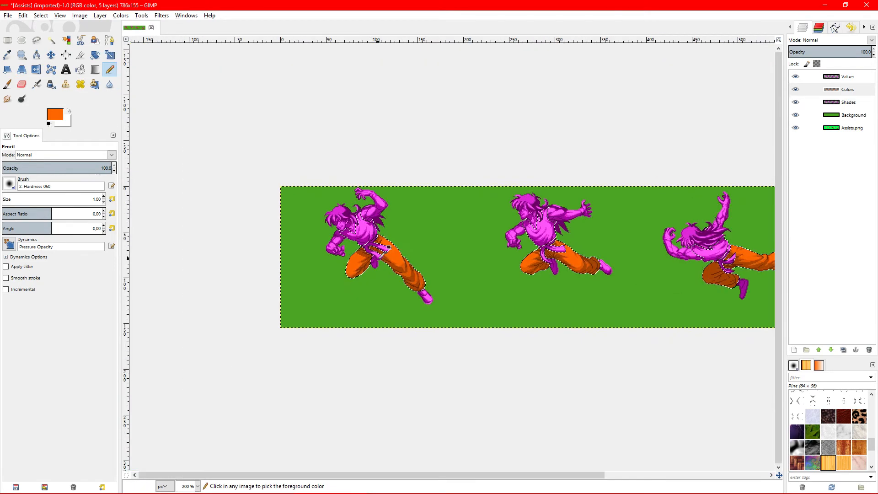
{"action": "scroll", "coordinate": [489, 239], "scroll_direction": "up", "scroll_amount": 5}
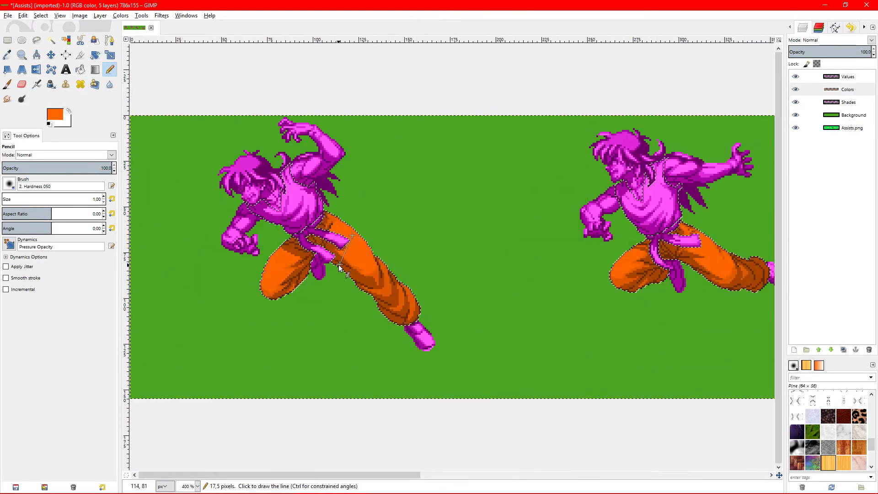
Subtract the painted orange pants from the selection with Select by Color, keeping only the fighters' shirts selected
{"action": "key", "text": "shift+o"}
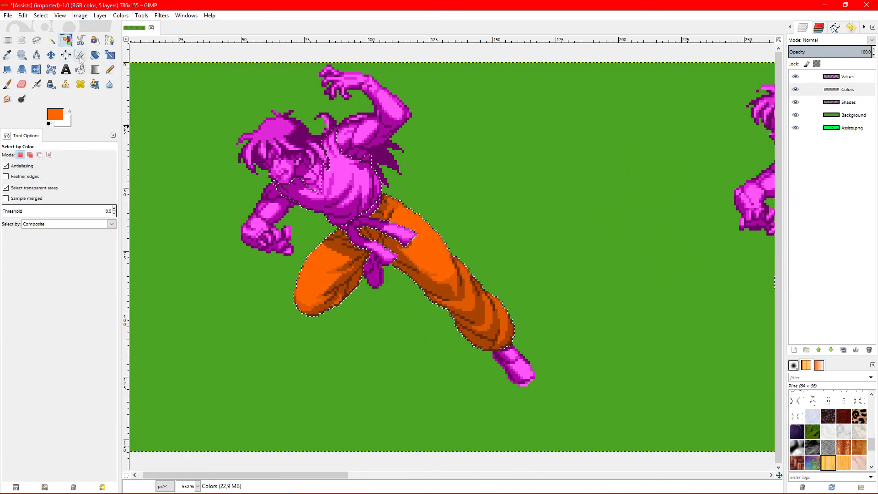
{"action": "scroll", "coordinate": [278, 205], "scroll_direction": "down", "scroll_amount": 2}
{"action": "left_click", "coordinate": [363, 254], "text": "ctrl"}
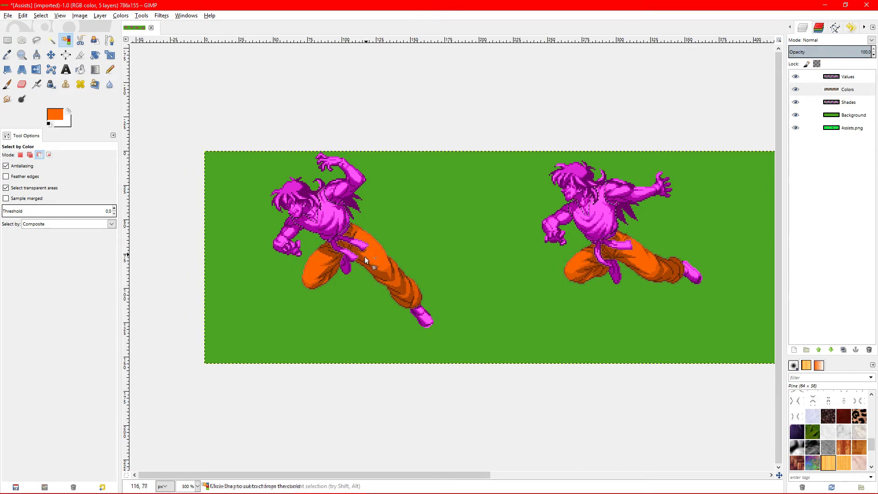
{"action": "scroll", "coordinate": [422, 303], "scroll_direction": "down", "scroll_amount": 3}
{"action": "scroll", "coordinate": [229, 284], "scroll_direction": "up", "scroll_amount": 6}
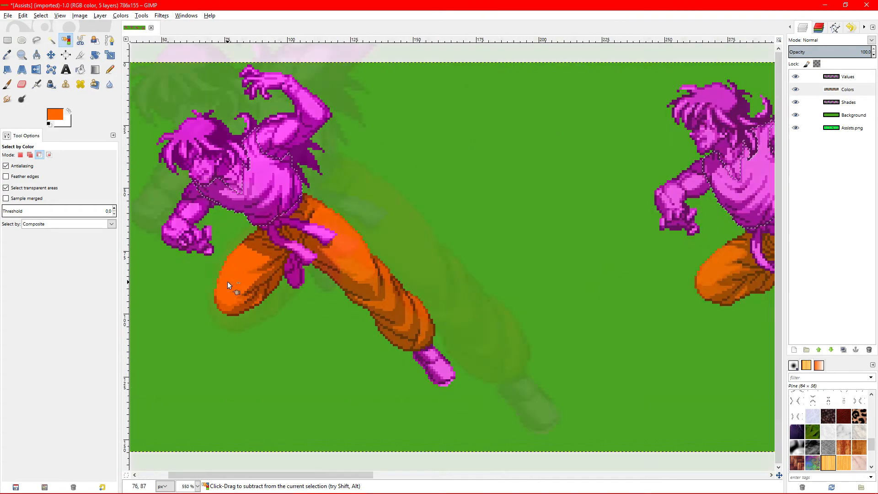
{"action": "scroll", "coordinate": [316, 279], "scroll_direction": "down", "scroll_amount": 6}
{"action": "scroll", "coordinate": [315, 276], "scroll_direction": "down", "scroll_amount": 2}
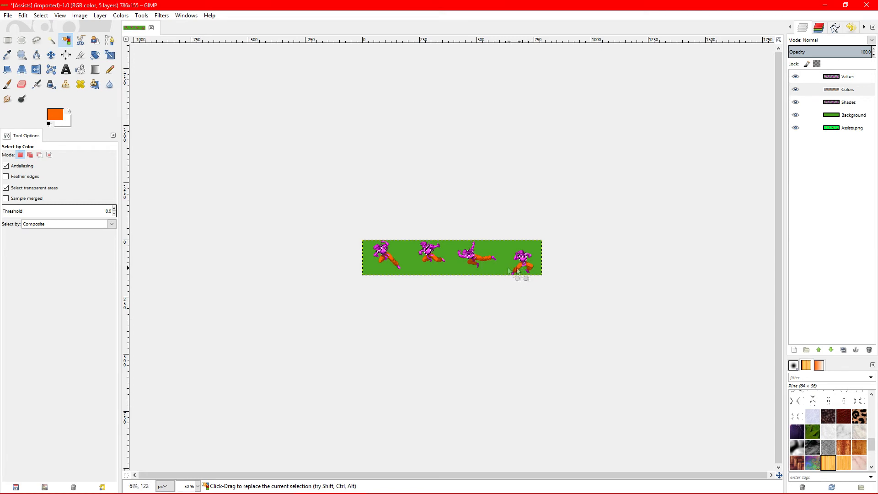
{"action": "key", "text": "ctrl"}
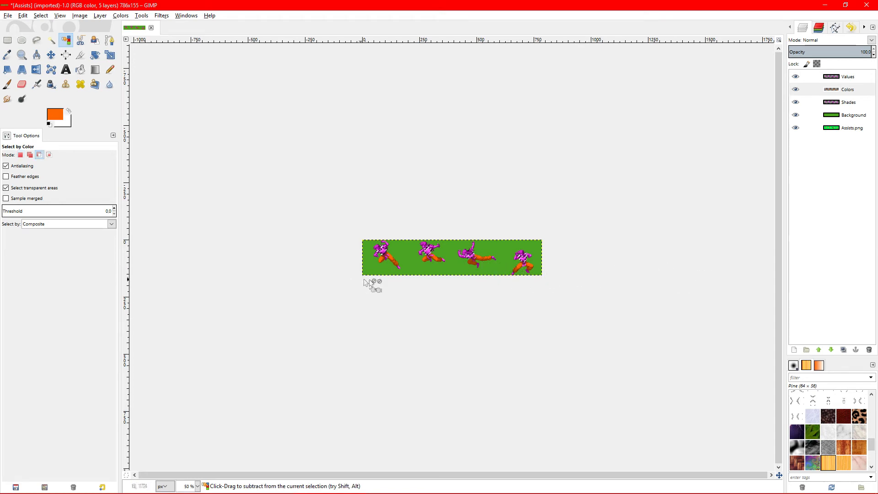
Paint the first fighter's shirt with the Pencil at size 15 in yellow-orange ffbd00
{"action": "scroll", "coordinate": [356, 280], "scroll_direction": "up", "scroll_amount": 4}
{"action": "scroll", "coordinate": [256, 259], "scroll_direction": "up", "scroll_amount": 4}
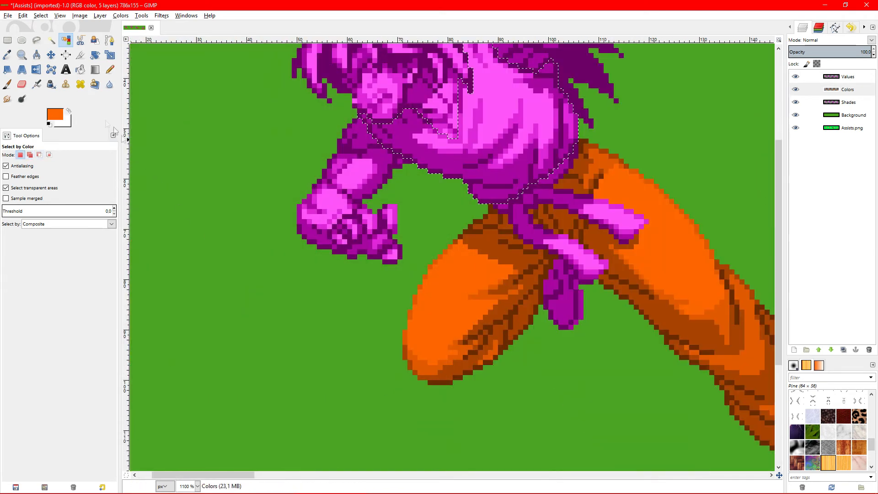
{"action": "left_click", "coordinate": [109, 69]}
{"action": "left_click", "coordinate": [54, 114]}
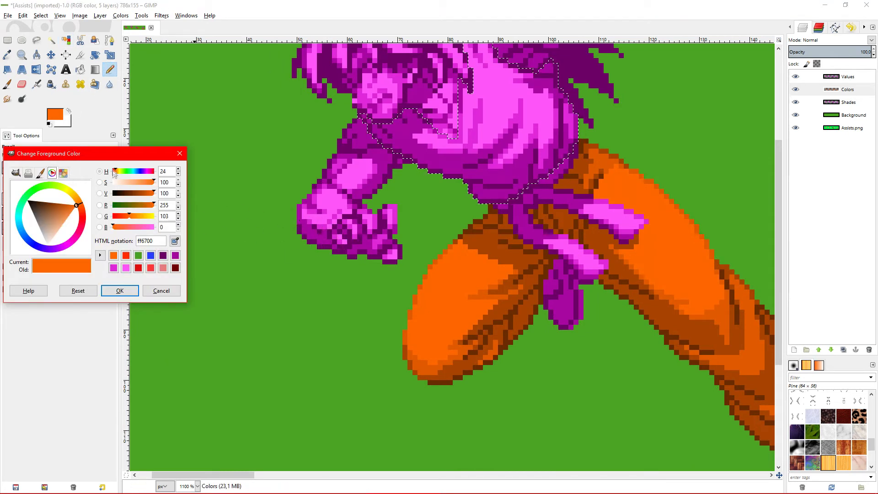
{"action": "left_click_drag", "start_coordinate": [83, 206], "coordinate": [76, 194]}
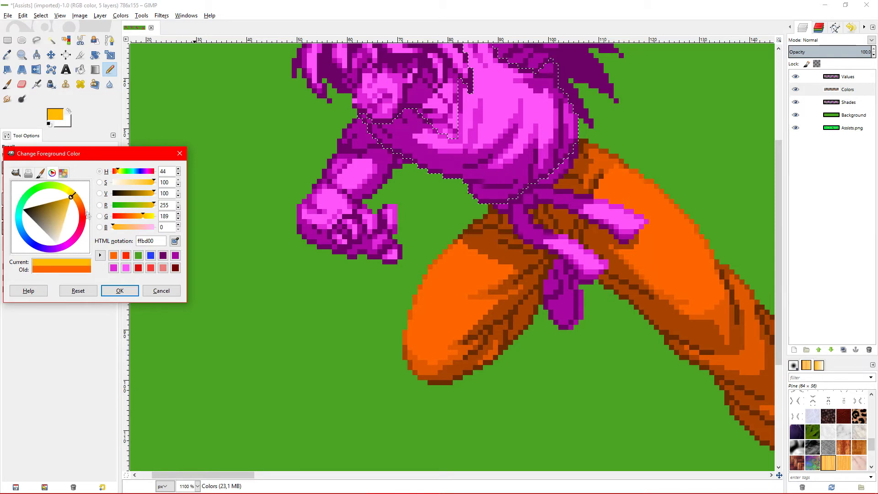
{"action": "left_click", "coordinate": [119, 290]}
{"action": "scroll", "coordinate": [293, 317], "scroll_direction": "up", "scroll_amount": 2}
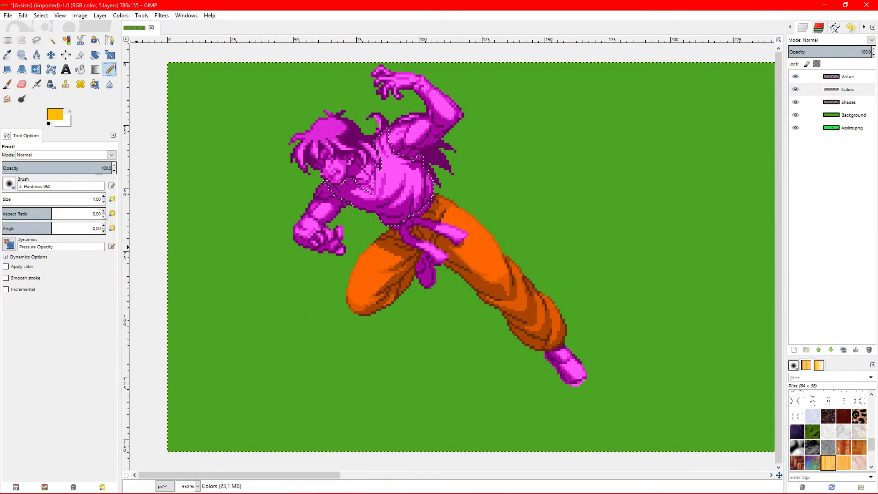
{"action": "left_click", "coordinate": [103, 196]}
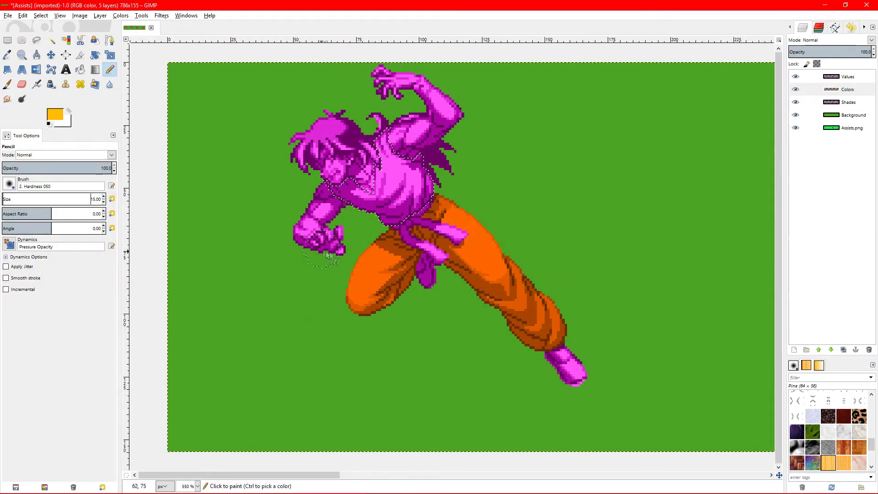
{"action": "mouse_move", "coordinate": [370, 247]}
{"action": "left_mouse_down"}
{"action": "mouse_move", "coordinate": [473, 152]}
{"action": "mouse_move", "coordinate": [361, 247]}
{"action": "mouse_move", "coordinate": [323, 189]}
{"action": "mouse_move", "coordinate": [434, 115]}
{"action": "left_mouse_up"}
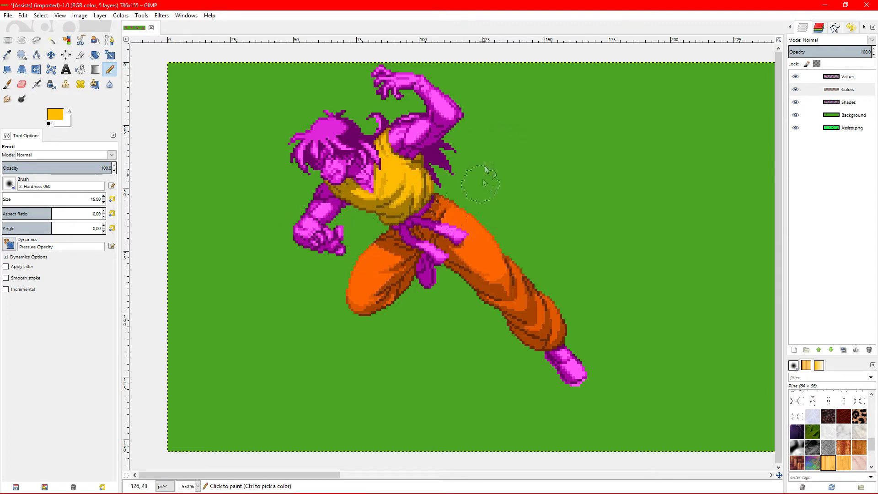
Paint the second and third fighters' shirts yellow-orange with the Pencil inside the selection
{"action": "scroll", "coordinate": [415, 237], "scroll_direction": "down", "scroll_amount": 5}
{"action": "scroll", "coordinate": [411, 222], "scroll_direction": "up", "scroll_amount": 4}
{"action": "mouse_move", "coordinate": [341, 219]}
{"action": "left_mouse_down"}
{"action": "mouse_move", "coordinate": [357, 212]}
{"action": "mouse_move", "coordinate": [358, 179]}
{"action": "left_mouse_up"}
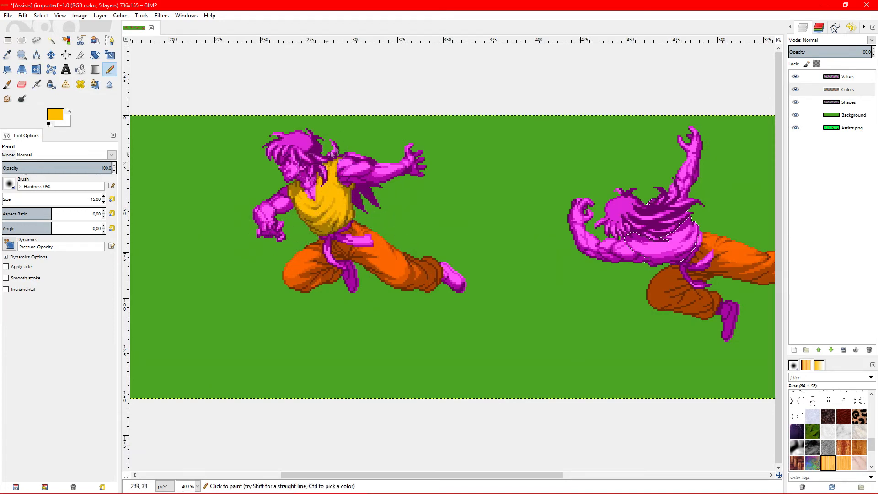
{"action": "scroll", "coordinate": [413, 208], "scroll_direction": "down", "scroll_amount": 4}
{"action": "scroll", "coordinate": [475, 256], "scroll_direction": "up", "scroll_amount": 5}
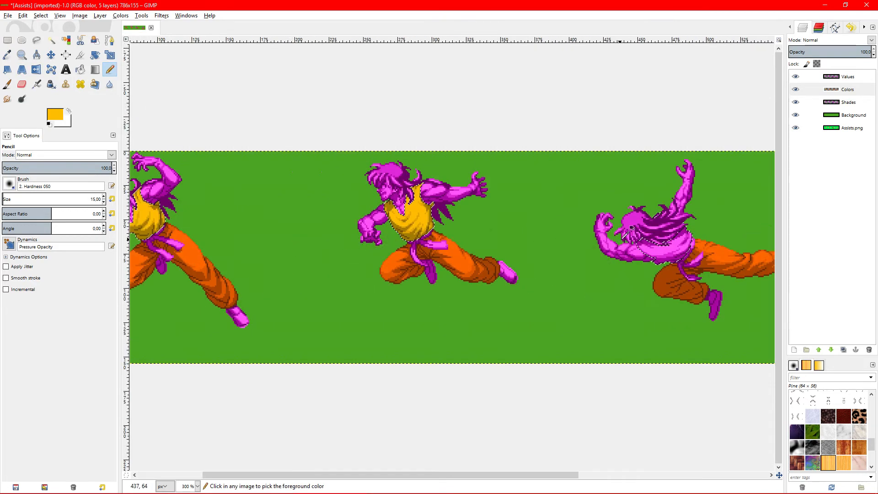
{"action": "scroll", "coordinate": [636, 259], "scroll_direction": "right", "scroll_amount": 5}
{"action": "mouse_move", "coordinate": [350, 252]}
{"action": "left_mouse_down"}
{"action": "mouse_move", "coordinate": [384, 286]}
{"action": "mouse_move", "coordinate": [441, 190]}
{"action": "mouse_move", "coordinate": [365, 207]}
{"action": "mouse_move", "coordinate": [277, 279]}
{"action": "left_mouse_up"}
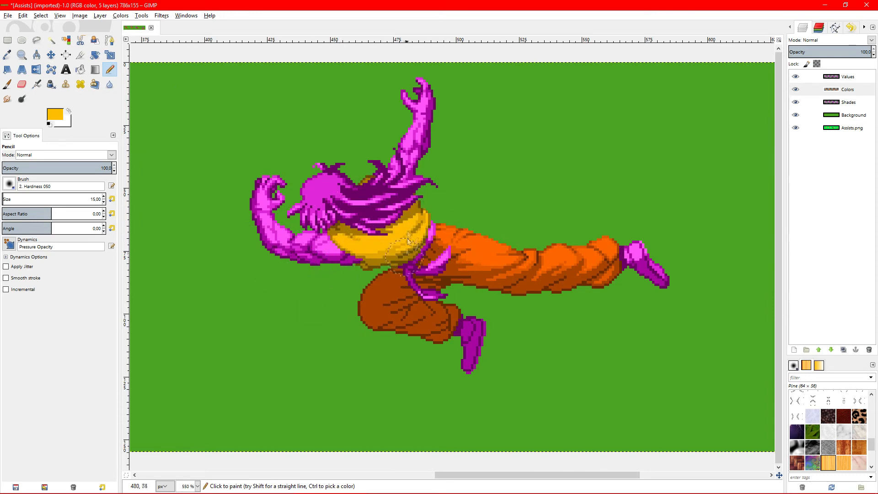
Paint the fourth fighter's shirt yellow-orange and restore the sampled pants orange on the strip between the belt ends
{"action": "scroll", "coordinate": [295, 253], "scroll_direction": "down", "scroll_amount": 4}
{"action": "scroll", "coordinate": [232, 262], "scroll_direction": "up", "scroll_amount": 4}
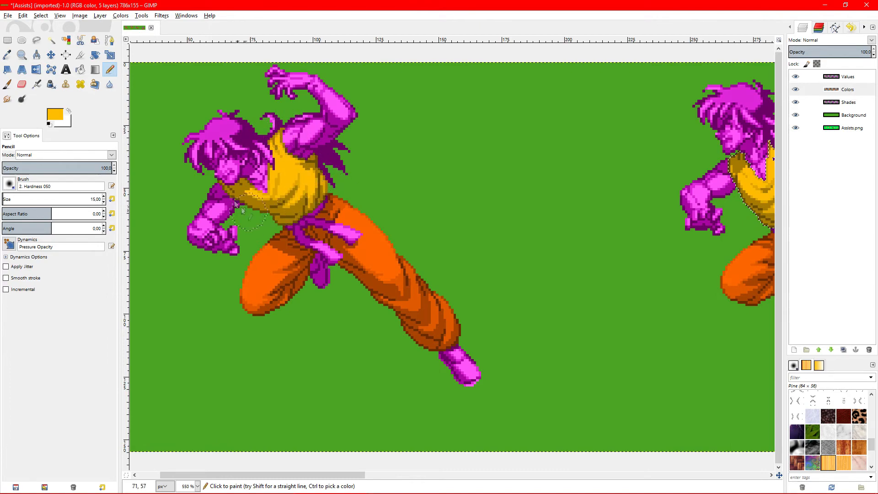
{"action": "scroll", "coordinate": [341, 228], "scroll_direction": "right", "scroll_amount": 15}
{"action": "left_click_drag", "start_coordinate": [590, 274], "coordinate": [518, 301]}
{"action": "scroll", "coordinate": [658, 311], "scroll_direction": "up", "scroll_amount": 3}
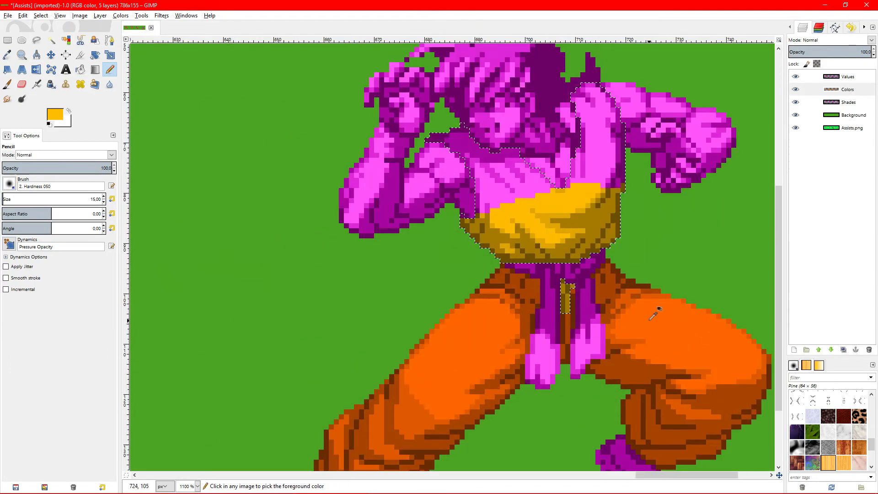
{"action": "left_click", "coordinate": [661, 316], "text": "ctrl"}
{"action": "left_click", "coordinate": [659, 319], "text": "ctrl"}
{"action": "left_click", "coordinate": [570, 321]}
{"action": "left_click", "coordinate": [578, 238], "text": "ctrl"}
{"action": "mouse_move", "coordinate": [490, 230]}
{"action": "left_mouse_down"}
{"action": "mouse_move", "coordinate": [464, 214]}
{"action": "mouse_move", "coordinate": [594, 174]}
{"action": "mouse_move", "coordinate": [590, 98]}
{"action": "mouse_move", "coordinate": [622, 194]}
{"action": "mouse_move", "coordinate": [590, 215]}
{"action": "left_mouse_up"}
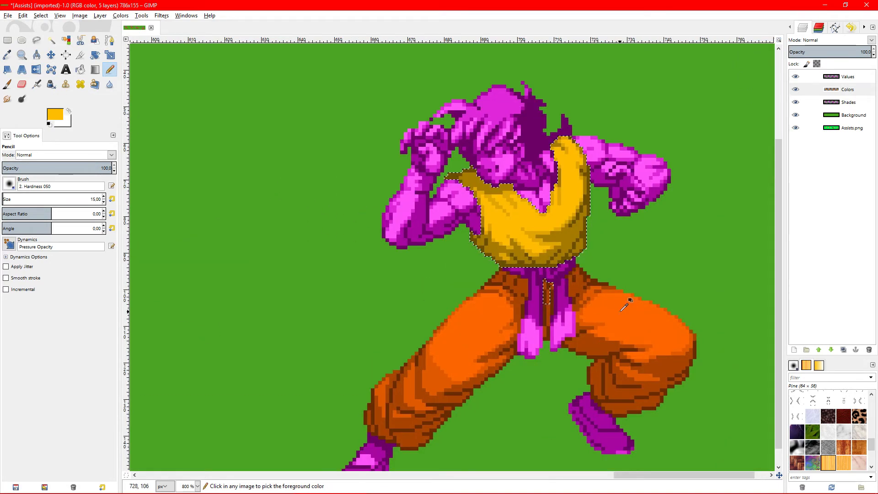
{"action": "left_click", "coordinate": [624, 306], "text": "ctrl"}
{"action": "scroll", "coordinate": [624, 302], "scroll_direction": "up", "scroll_amount": 1, "text": "ctrl"}
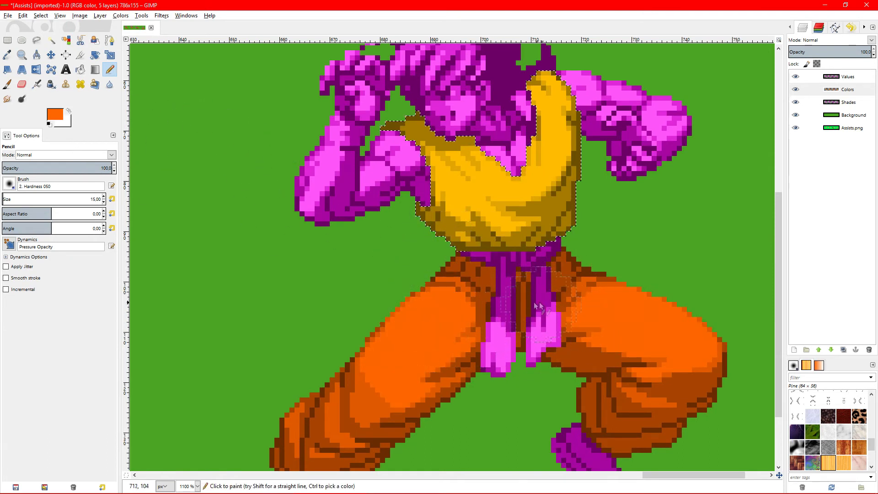
{"action": "left_click", "coordinate": [465, 215], "text": "ctrl"}
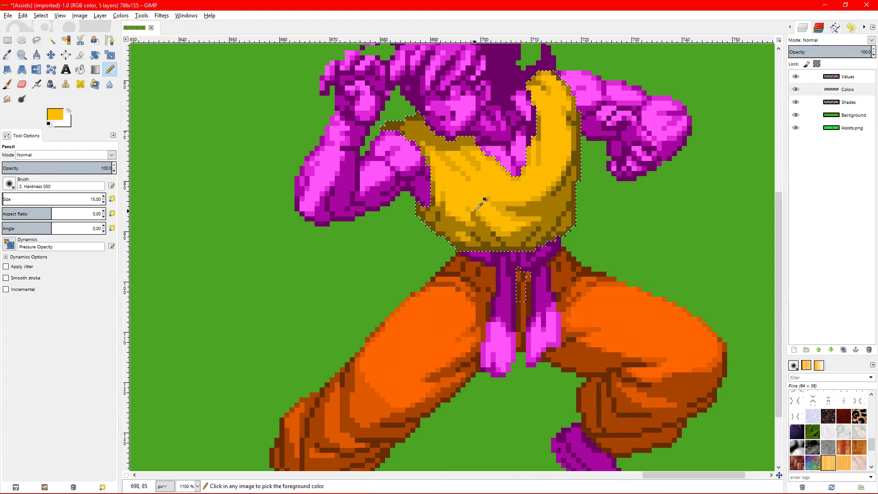
Clear the shirt selection and switch to the Select by Color tool
{"action": "scroll", "coordinate": [549, 160], "scroll_direction": "down", "scroll_amount": 6, "text": "ctrl"}
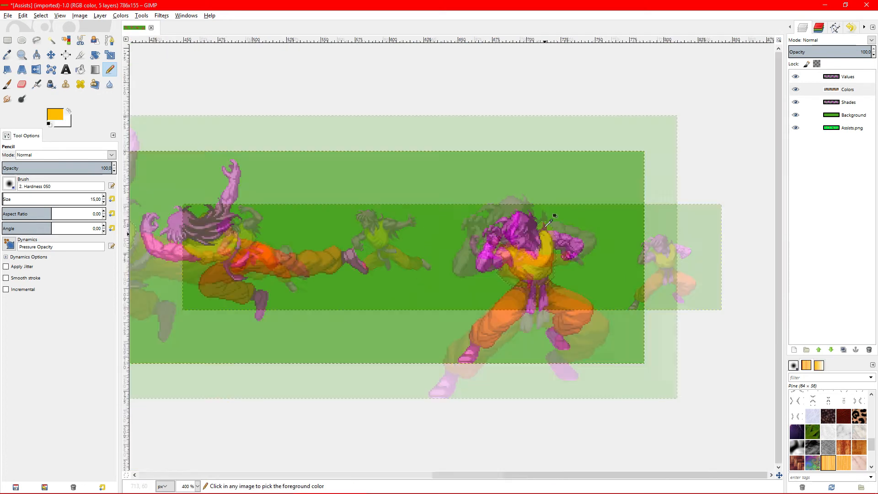
{"action": "scroll", "coordinate": [187, 258], "scroll_direction": "up", "scroll_amount": 3, "text": "ctrl"}
{"action": "left_click", "coordinate": [67, 40]}
{"action": "key", "text": "ctrl+shift+a"}
Examine the painted shirts and pants across all four fighter sprites and check which parts are still uncolored
{"action": "scroll", "coordinate": [439, 242], "scroll_direction": "down", "scroll_amount": 4, "text": "ctrl"}
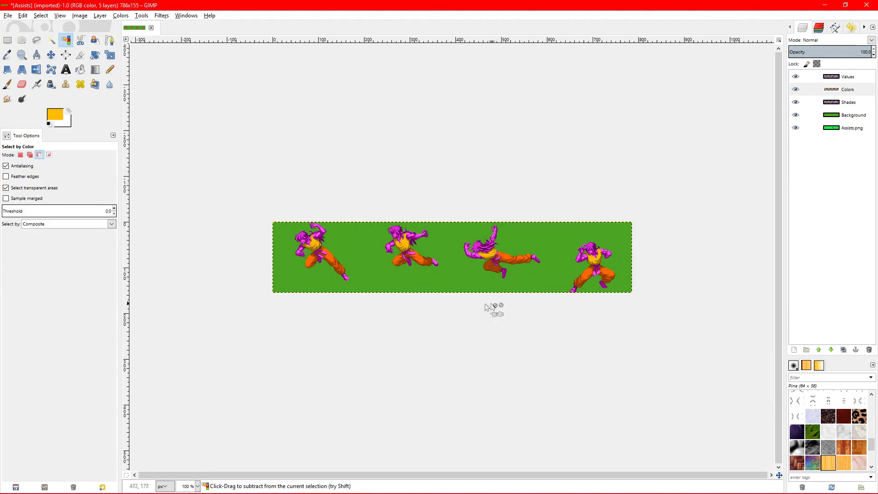
{"action": "scroll", "coordinate": [280, 298], "scroll_direction": "up", "scroll_amount": 4, "text": "ctrl"}
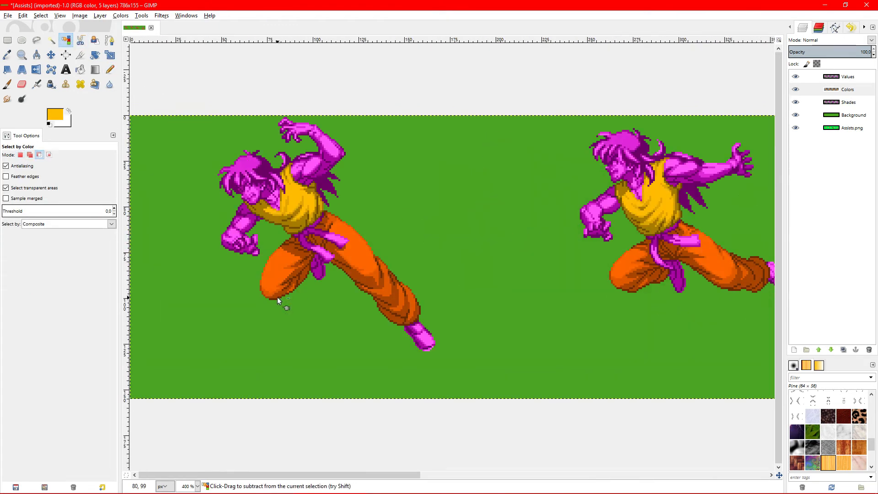
{"action": "scroll", "coordinate": [276, 295], "scroll_direction": "down", "scroll_amount": 2, "text": "ctrl"}
{"action": "scroll", "coordinate": [270, 291], "scroll_direction": "up", "scroll_amount": 3, "text": "ctrl"}
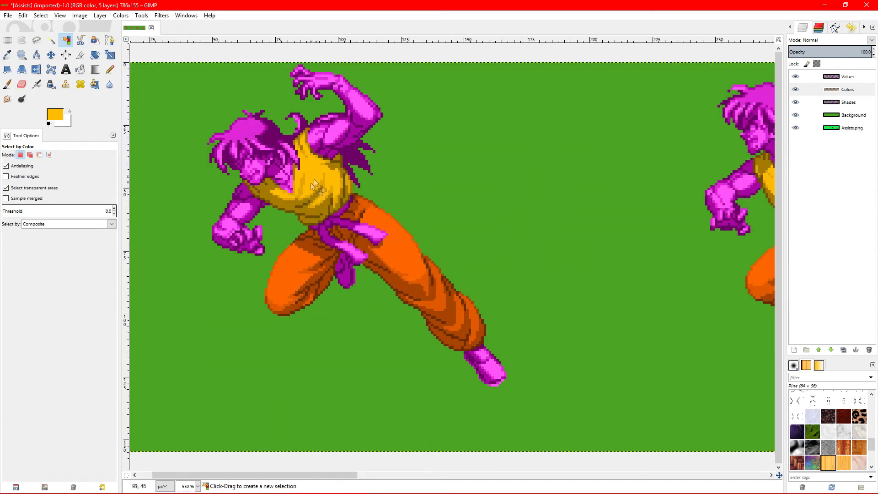
{"action": "scroll", "coordinate": [383, 272], "scroll_direction": "down", "scroll_amount": 4, "text": "ctrl"}
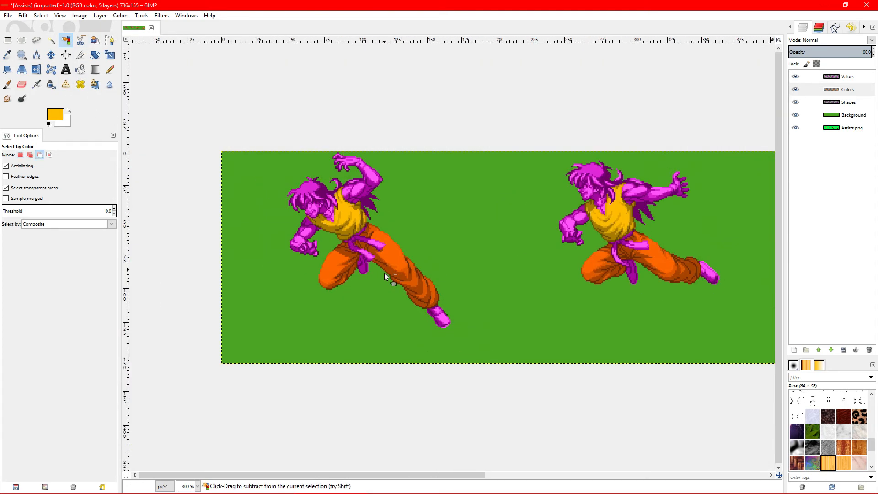
{"action": "scroll", "coordinate": [213, 258], "scroll_direction": "up", "scroll_amount": 4, "text": "ctrl"}
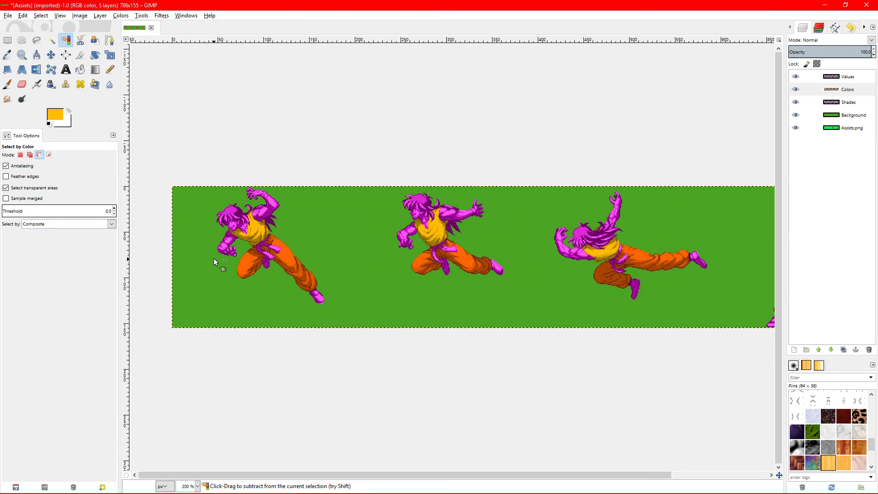
{"action": "scroll", "coordinate": [214, 261], "scroll_direction": "down", "scroll_amount": 5, "text": "ctrl"}
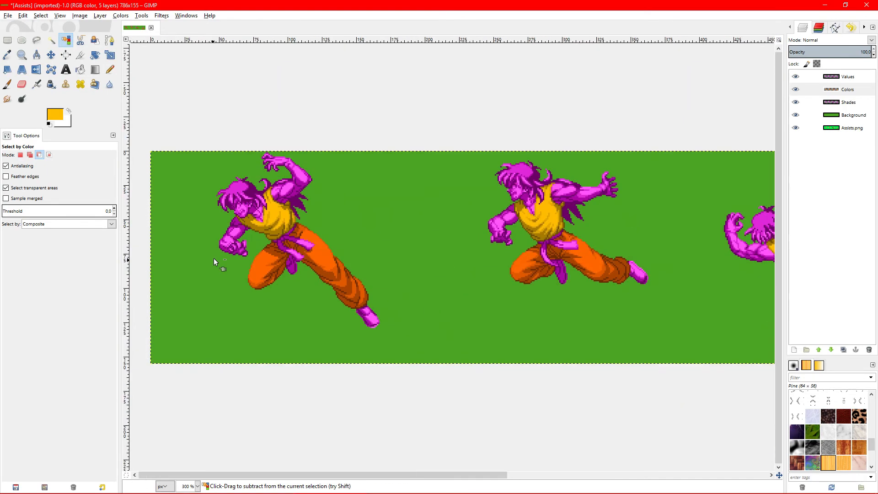
{"action": "scroll", "coordinate": [214, 259], "scroll_direction": "up", "scroll_amount": 2, "text": "ctrl"}
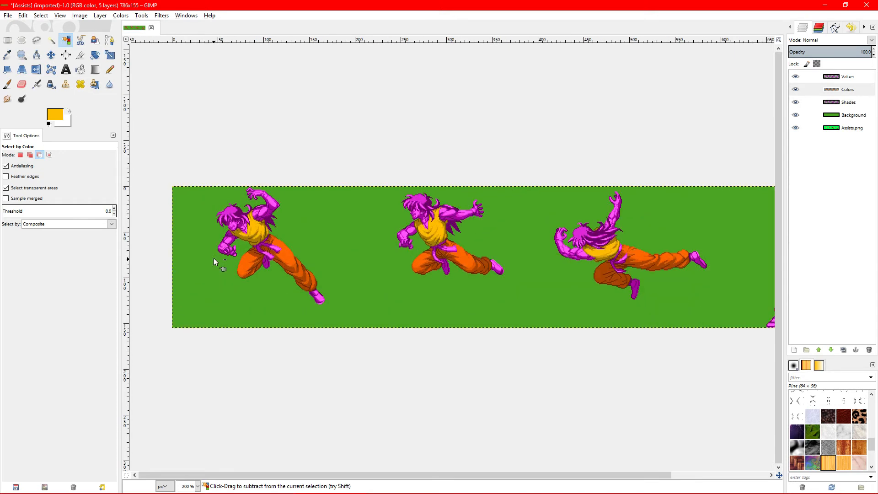
{"action": "scroll", "coordinate": [215, 248], "scroll_direction": "right", "scroll_amount": 4}
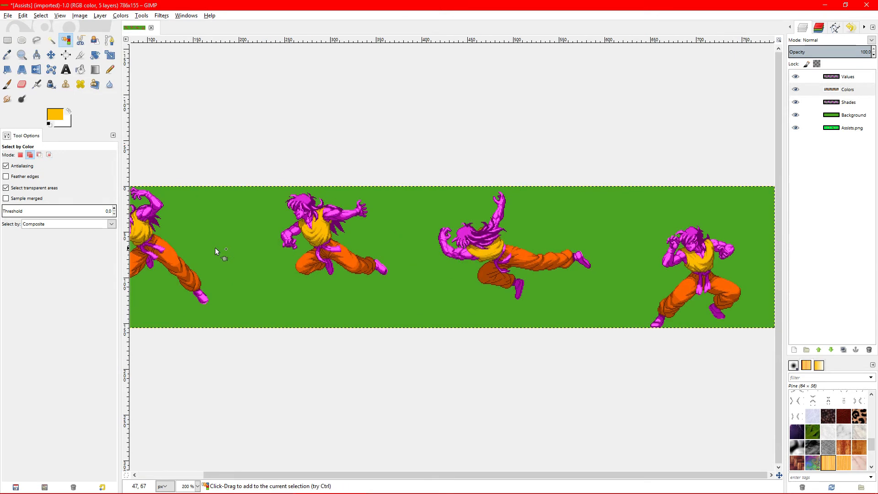
{"action": "scroll", "coordinate": [657, 283], "scroll_direction": "up", "scroll_amount": 1, "text": "ctrl"}
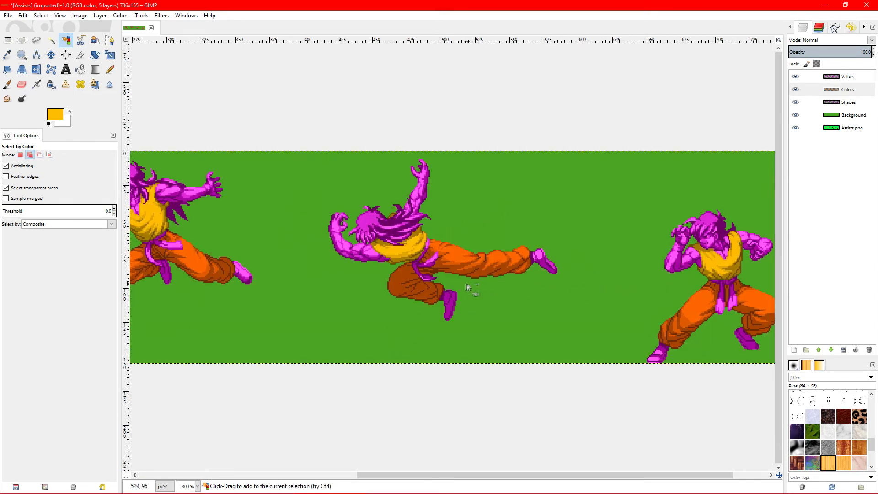
{"action": "scroll", "coordinate": [352, 284], "scroll_direction": "left", "scroll_amount": 7}
{"action": "scroll", "coordinate": [156, 199], "scroll_direction": "up", "scroll_amount": 2, "text": "ctrl"}
{"action": "scroll", "coordinate": [153, 207], "scroll_direction": "down", "scroll_amount": 1, "text": "ctrl"}
{"action": "scroll", "coordinate": [153, 207], "scroll_direction": "down", "scroll_amount": 2, "text": "ctrl"}
{"action": "scroll", "coordinate": [225, 245], "scroll_direction": "up", "scroll_amount": 2, "text": "ctrl"}
{"action": "scroll", "coordinate": [231, 246], "scroll_direction": "down", "scroll_amount": 1, "text": "ctrl"}
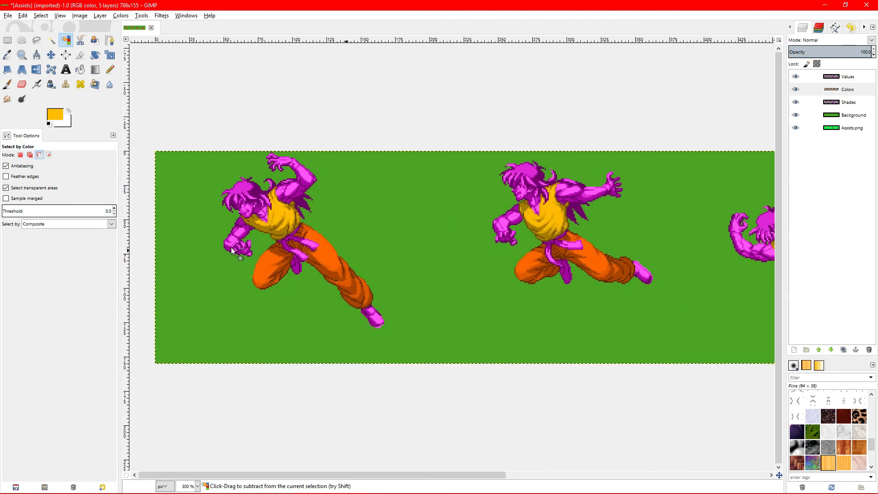
Select the fighters' belts and wristbands by their shared color on the Assists.png layer
{"action": "left_click", "coordinate": [848, 128]}
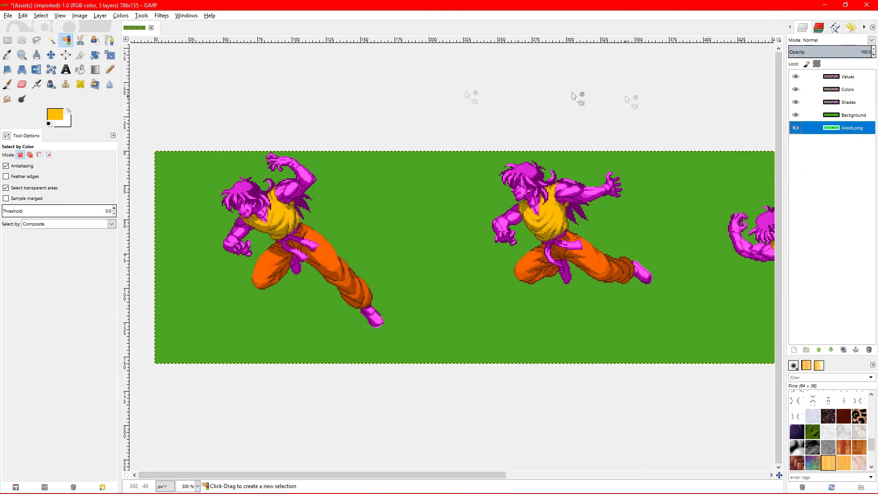
{"action": "scroll", "coordinate": [284, 245], "scroll_direction": "up", "scroll_amount": 5, "text": "ctrl"}
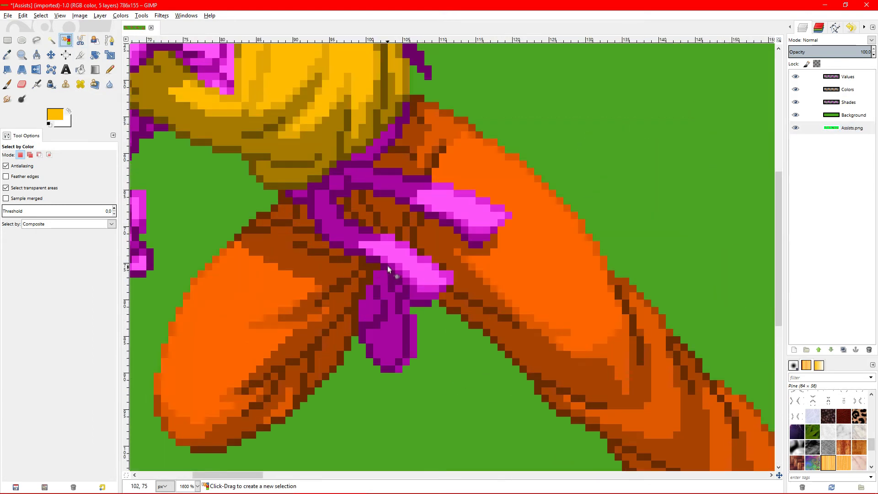
{"action": "left_click", "coordinate": [369, 255], "text": "shift"}
{"action": "scroll", "coordinate": [369, 255], "scroll_direction": "down", "scroll_amount": 5, "text": "ctrl"}
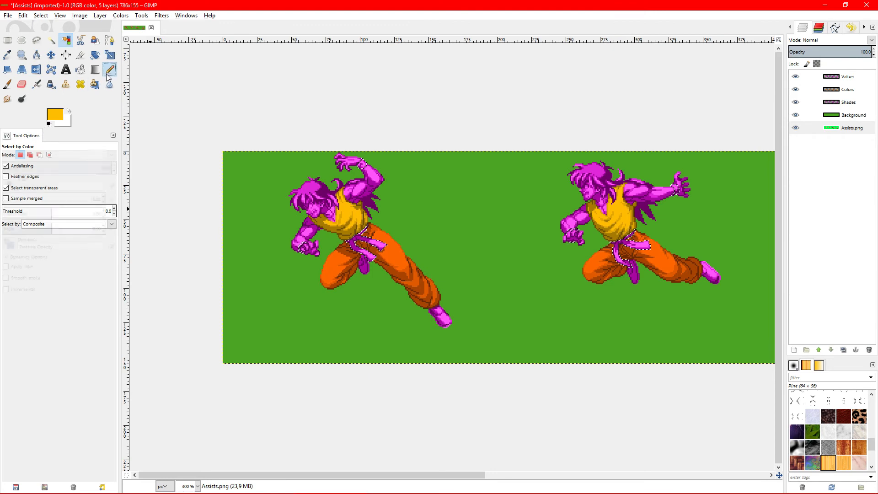
Paint the first fighter's wristbands light blue on the Colors layer with the Pencil
{"action": "key", "text": "n"}
{"action": "scroll", "coordinate": [298, 247], "scroll_direction": "up", "scroll_amount": 3, "text": "ctrl"}
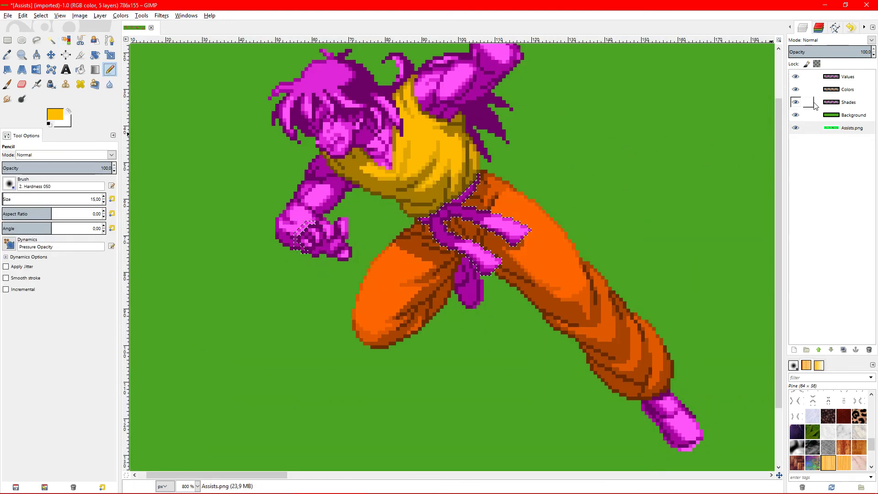
{"action": "left_click", "coordinate": [835, 103]}
{"action": "left_click", "coordinate": [836, 93]}
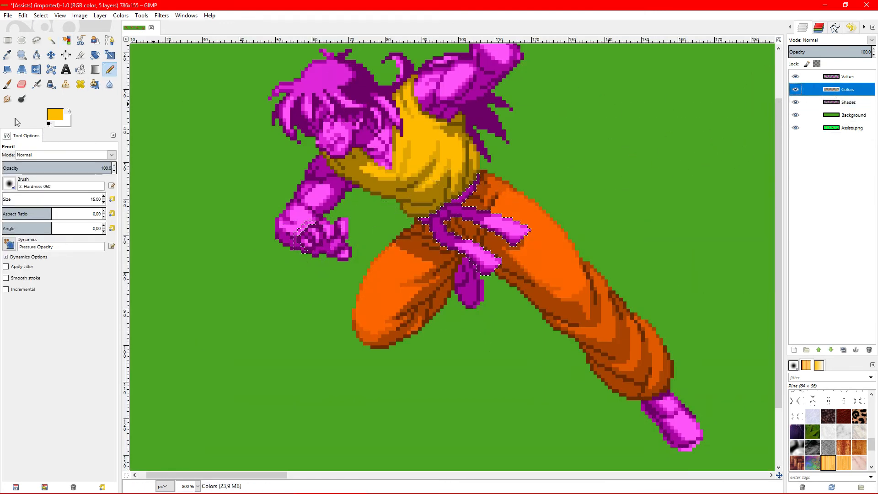
{"action": "left_click", "coordinate": [58, 116]}
{"action": "mouse_move", "coordinate": [44, 250]}
{"action": "left_mouse_down"}
{"action": "mouse_move", "coordinate": [14, 220]}
{"action": "mouse_move", "coordinate": [16, 229]}
{"action": "left_mouse_up"}
{"action": "left_click", "coordinate": [120, 290]}
{"action": "left_click_drag", "start_coordinate": [313, 223], "coordinate": [302, 251]}
{"action": "scroll", "coordinate": [477, 233], "scroll_direction": "up", "scroll_amount": 3}
{"action": "left_click_drag", "start_coordinate": [463, 67], "coordinate": [454, 92]}
Paint the remaining fighters' wristbands in the same light blue
{"action": "scroll", "coordinate": [526, 240], "scroll_direction": "down", "scroll_amount": 3}
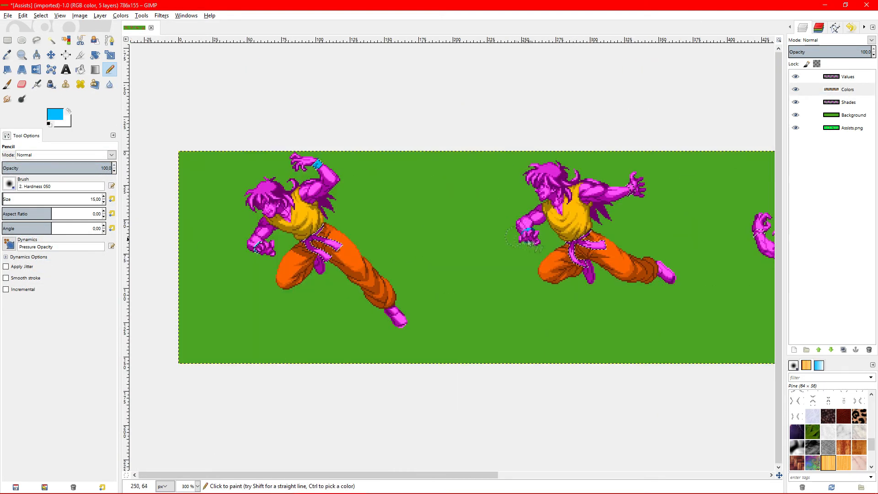
{"action": "scroll", "coordinate": [632, 199], "scroll_direction": "right", "scroll_amount": 5}
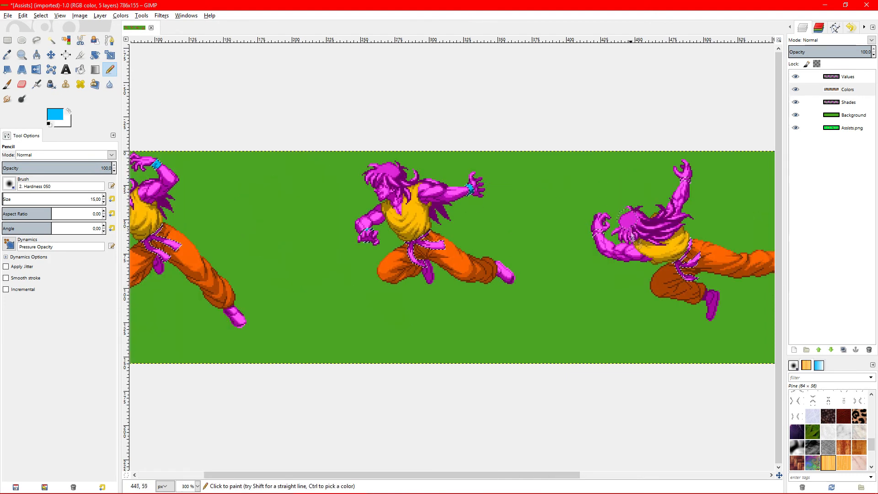
{"action": "left_click", "coordinate": [686, 180]}
{"action": "scroll", "coordinate": [645, 199], "scroll_direction": "right", "scroll_amount": 10}
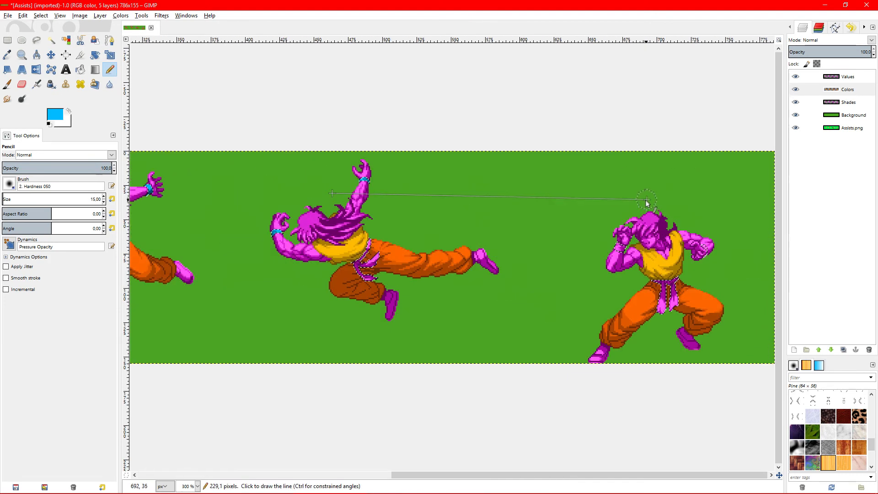
{"action": "scroll", "coordinate": [699, 258], "scroll_direction": "left", "scroll_amount": 13}
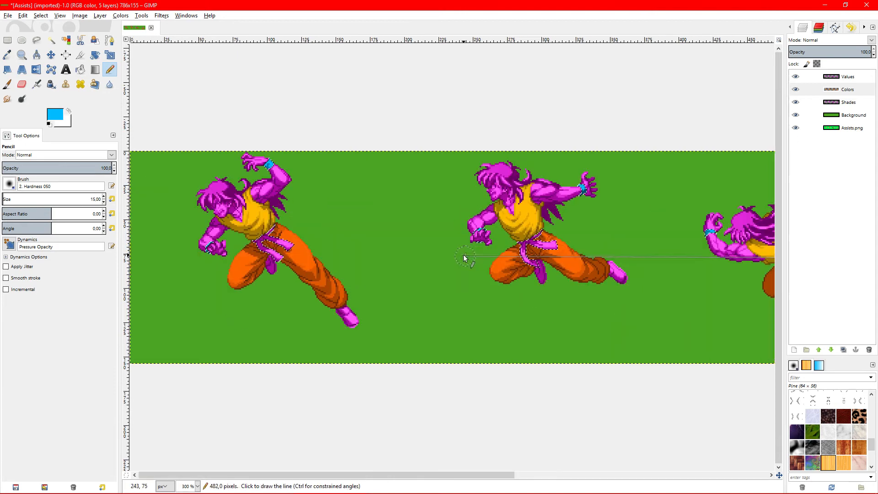
Change the foreground color to a deeper blue and paint the first fighter's belt with it
{"action": "left_click", "coordinate": [55, 114]}
{"action": "left_click_drag", "start_coordinate": [20, 226], "coordinate": [27, 240]}
{"action": "left_click", "coordinate": [111, 290]}
{"action": "scroll", "coordinate": [271, 238], "scroll_direction": "up", "scroll_amount": 2}
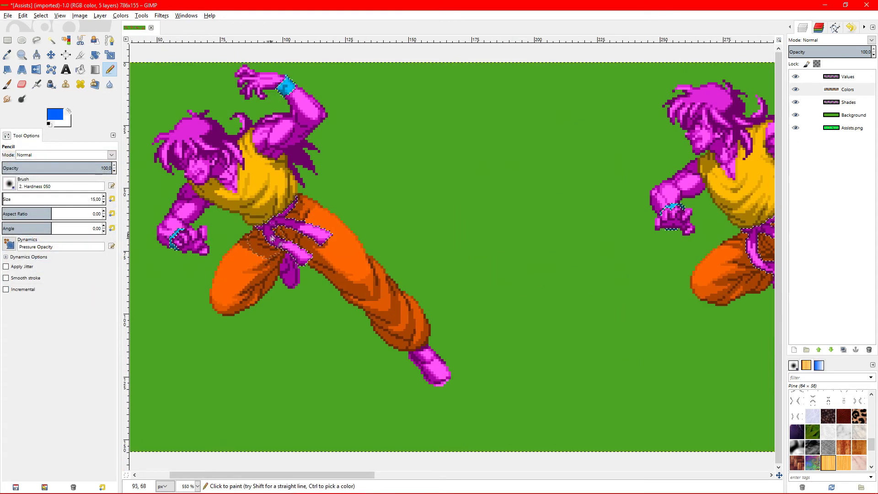
{"action": "mouse_move", "coordinate": [288, 209]}
{"action": "left_mouse_down"}
{"action": "mouse_move", "coordinate": [284, 265]}
{"action": "mouse_move", "coordinate": [320, 224]}
{"action": "mouse_move", "coordinate": [328, 263]}
{"action": "mouse_move", "coordinate": [267, 239]}
{"action": "mouse_move", "coordinate": [257, 246]}
{"action": "mouse_move", "coordinate": [310, 251]}
{"action": "left_mouse_up"}
Paint the second and third fighters' belts in the deeper blue within the selection
{"action": "scroll", "coordinate": [328, 259], "scroll_direction": "right", "scroll_amount": 3}
{"action": "scroll", "coordinate": [318, 262], "scroll_direction": "right", "scroll_amount": 2}
{"action": "left_click_drag", "start_coordinate": [459, 248], "coordinate": [424, 280]}
{"action": "scroll", "coordinate": [469, 274], "scroll_direction": "down", "scroll_amount": 6}
{"action": "scroll", "coordinate": [350, 268], "scroll_direction": "up", "scroll_amount": 5}
{"action": "scroll", "coordinate": [240, 201], "scroll_direction": "left", "scroll_amount": 4}
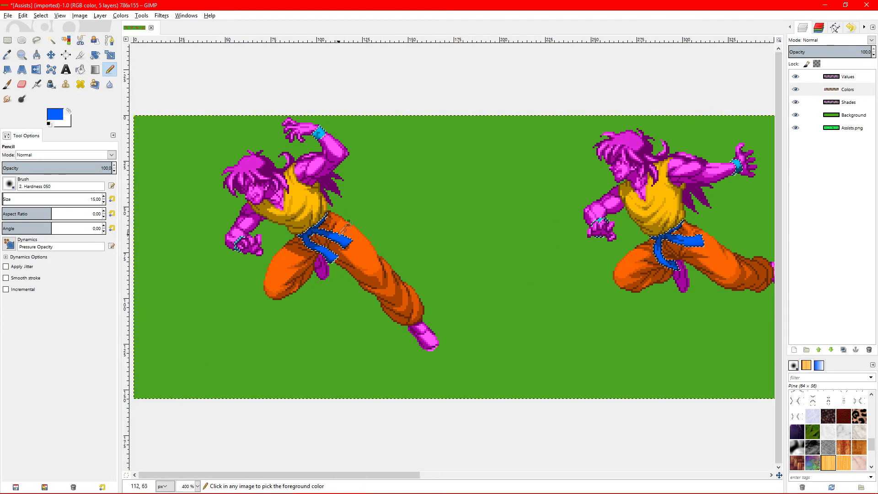
Examine the fighters' blue belts and wristbands and check which parts of the sprites are still uncolored
{"action": "scroll", "coordinate": [515, 272], "scroll_direction": "down", "scroll_amount": 3}
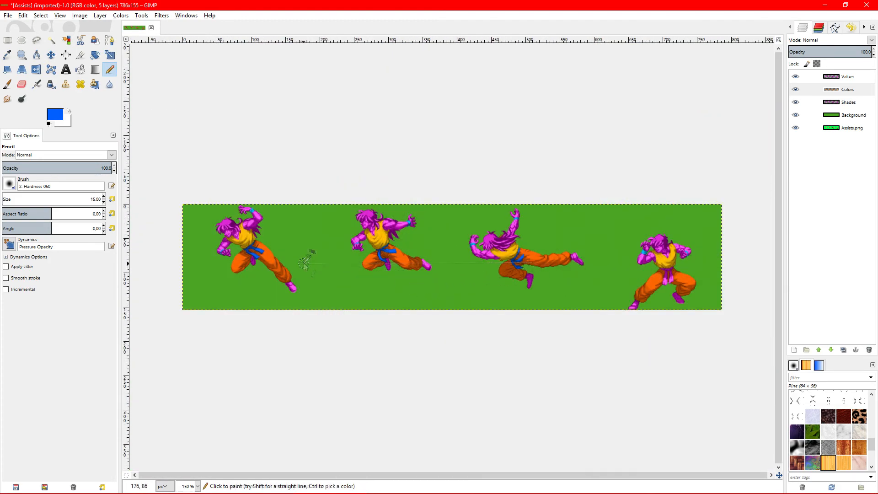
{"action": "scroll", "coordinate": [219, 253], "scroll_direction": "up", "scroll_amount": 3}
{"action": "scroll", "coordinate": [262, 169], "scroll_direction": "up", "scroll_amount": 2}
{"action": "scroll", "coordinate": [260, 185], "scroll_direction": "down", "scroll_amount": 2}
{"action": "scroll", "coordinate": [261, 196], "scroll_direction": "up", "scroll_amount": 1}
{"action": "scroll", "coordinate": [258, 192], "scroll_direction": "down", "scroll_amount": 1}
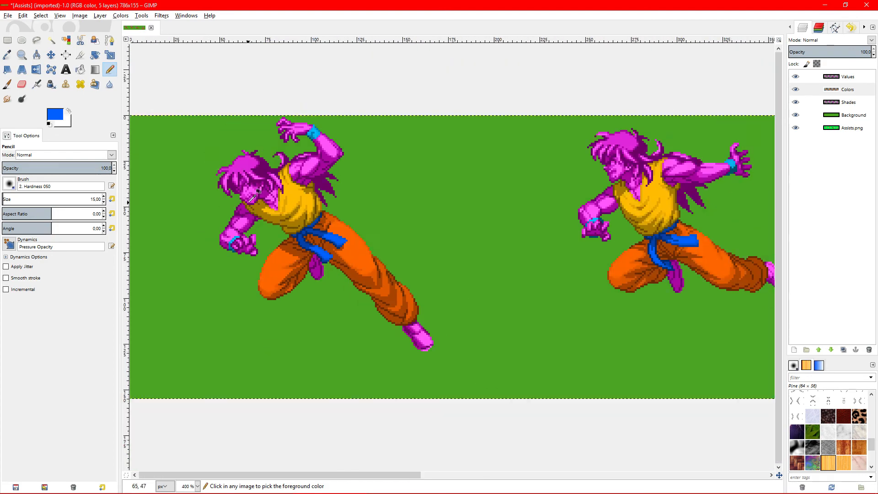
{"action": "scroll", "coordinate": [379, 230], "scroll_direction": "down", "scroll_amount": 1}
{"action": "scroll", "coordinate": [269, 212], "scroll_direction": "up", "scroll_amount": 2}
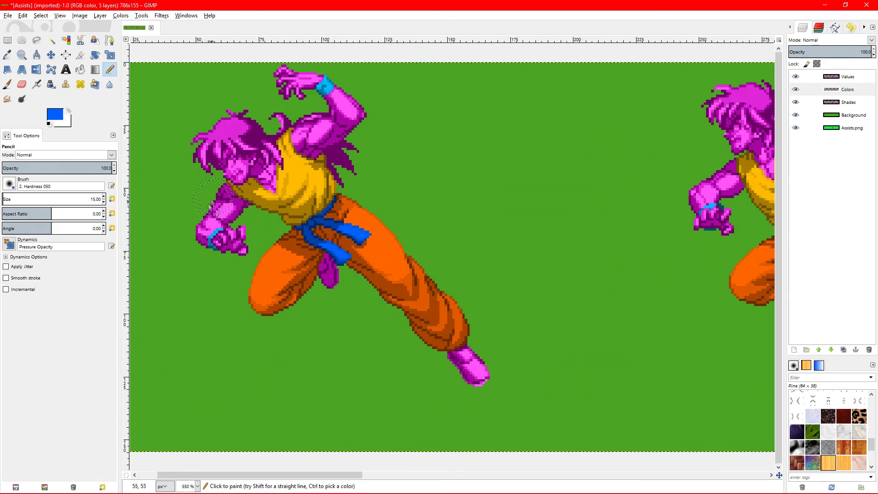
{"action": "scroll", "coordinate": [412, 217], "scroll_direction": "down", "scroll_amount": 3}
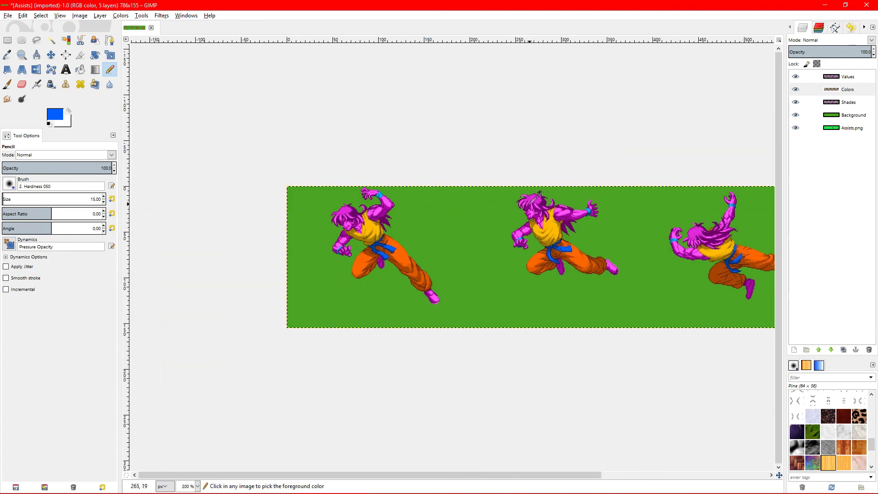
{"action": "scroll", "coordinate": [424, 240], "scroll_direction": "up", "scroll_amount": 1}
{"action": "scroll", "coordinate": [424, 241], "scroll_direction": "up", "scroll_amount": 1}
{"action": "scroll", "coordinate": [347, 254], "scroll_direction": "down", "scroll_amount": 1}
{"action": "scroll", "coordinate": [352, 249], "scroll_direction": "up", "scroll_amount": 1}
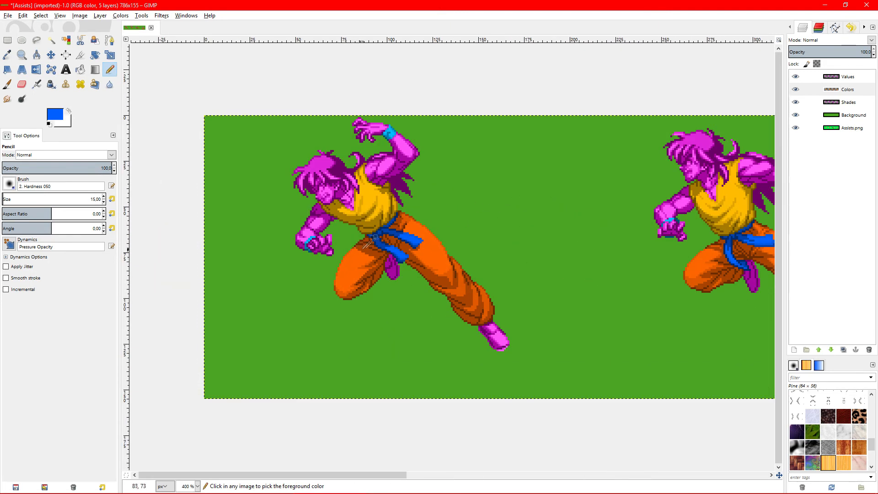
Merge all the visible layers of the sprite sheet into a single layer
{"action": "right_click", "coordinate": [836, 98]}
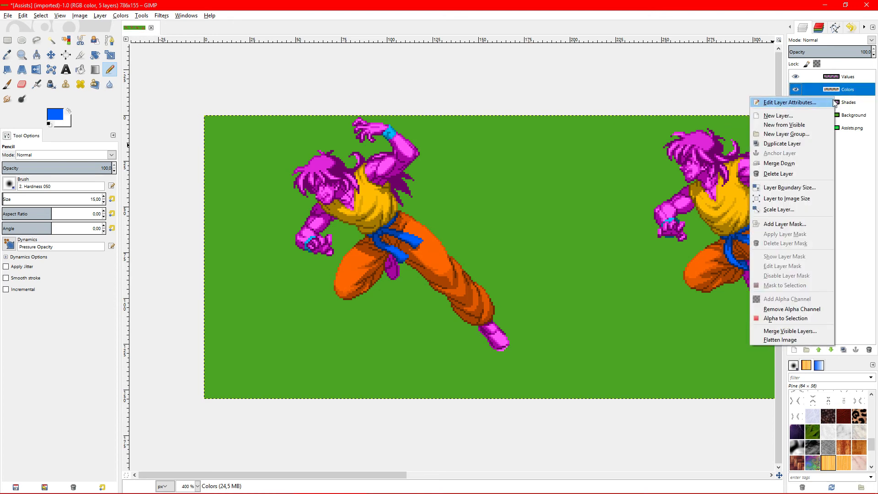
{"action": "left_click", "coordinate": [806, 328]}
{"action": "left_click", "coordinate": [804, 389]}
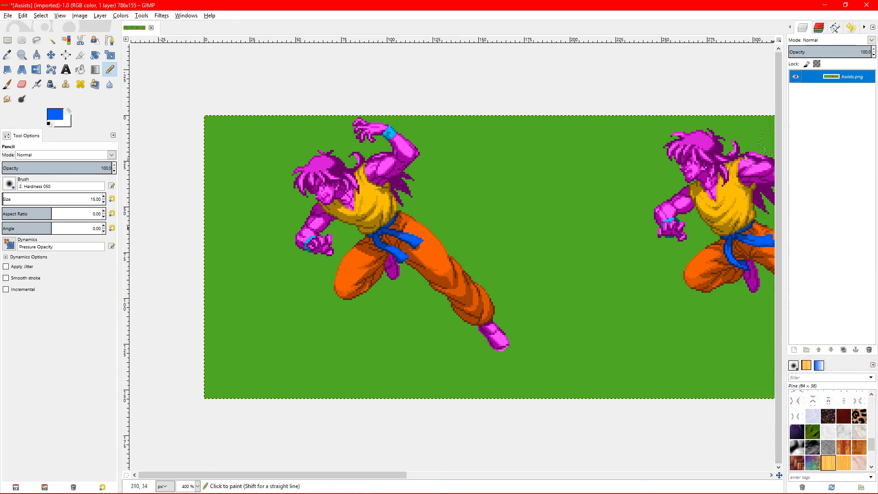
Convert the image to indexed colors with an optimum palette of at most 255 colors and no dithering
{"action": "key", "text": "1"}
{"action": "key", "text": "2"}
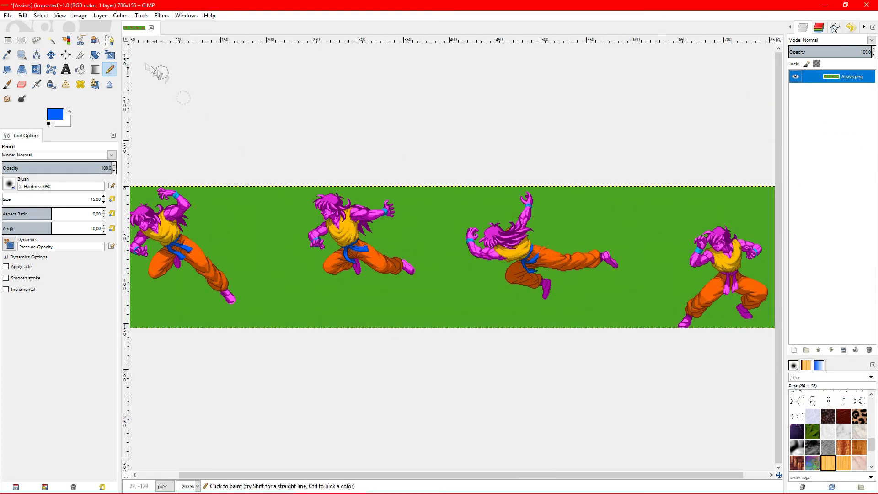
{"action": "left_click", "coordinate": [80, 15]}
{"action": "mouse_move", "coordinate": [89, 37]}
{"action": "left_click", "coordinate": [201, 55]}
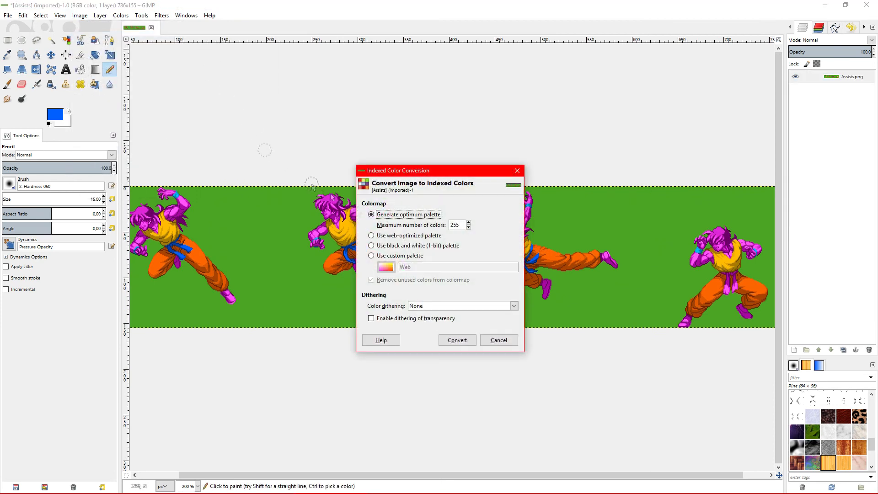
{"action": "left_click", "coordinate": [456, 341]}
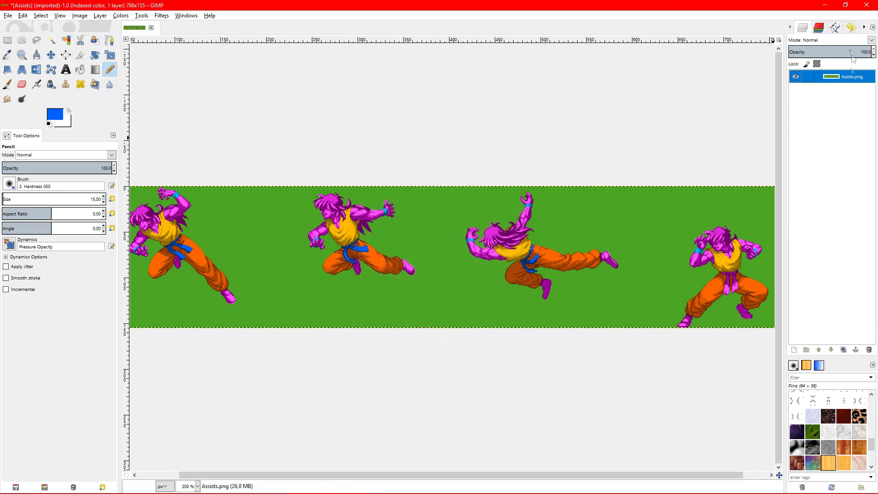
Show the image's colormap and inspect its entries, including the dark blue 0040a7 and the yellow-orange ffbb00
{"action": "scroll", "coordinate": [829, 30], "scroll_direction": "down", "scroll_amount": 4}
{"action": "left_click", "coordinate": [808, 40]}
{"action": "left_click", "coordinate": [798, 45]}
{"action": "left_click", "coordinate": [813, 39]}
{"action": "scroll", "coordinate": [453, 238], "scroll_direction": "left", "scroll_amount": 2}
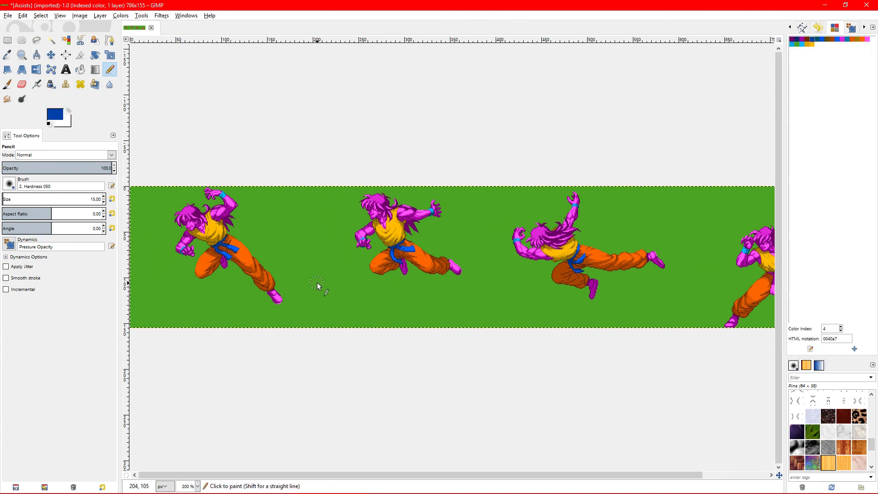
{"action": "scroll", "coordinate": [320, 288], "scroll_direction": "up", "scroll_amount": 1}
{"action": "scroll", "coordinate": [215, 224], "scroll_direction": "up", "scroll_amount": 2}
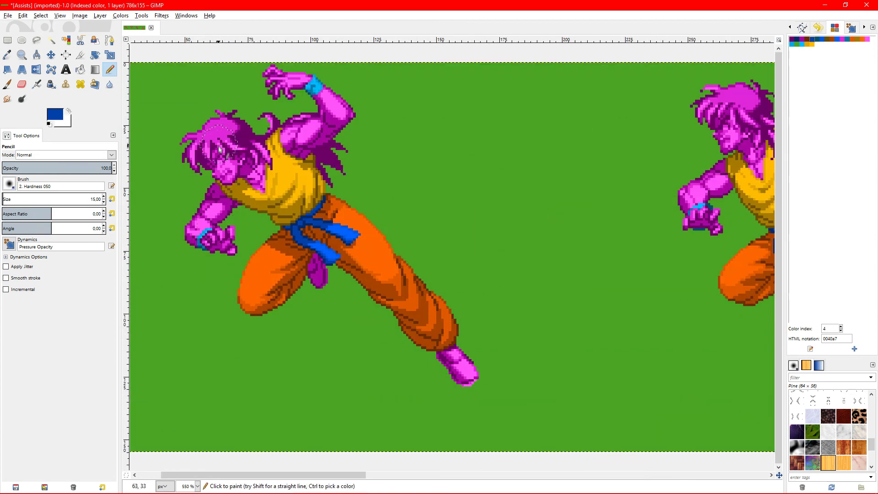
{"action": "left_click", "coordinate": [812, 45]}
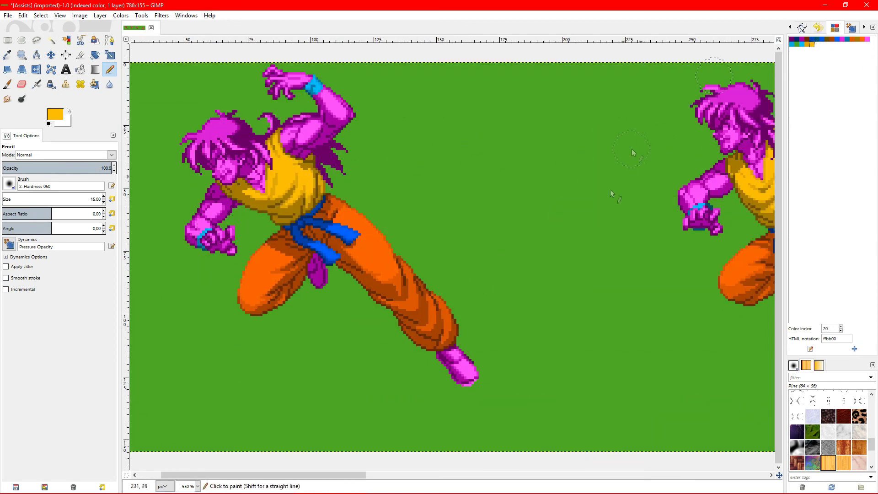
Examine the fighters up close and across the sheet, checking the shading of their clothing, belts, wristbands, hair and skin
{"action": "scroll", "coordinate": [586, 281], "scroll_direction": "down", "scroll_amount": 1}
{"action": "scroll", "coordinate": [586, 281], "scroll_direction": "down", "scroll_amount": 1}
{"action": "scroll", "coordinate": [440, 281], "scroll_direction": "up", "scroll_amount": 1}
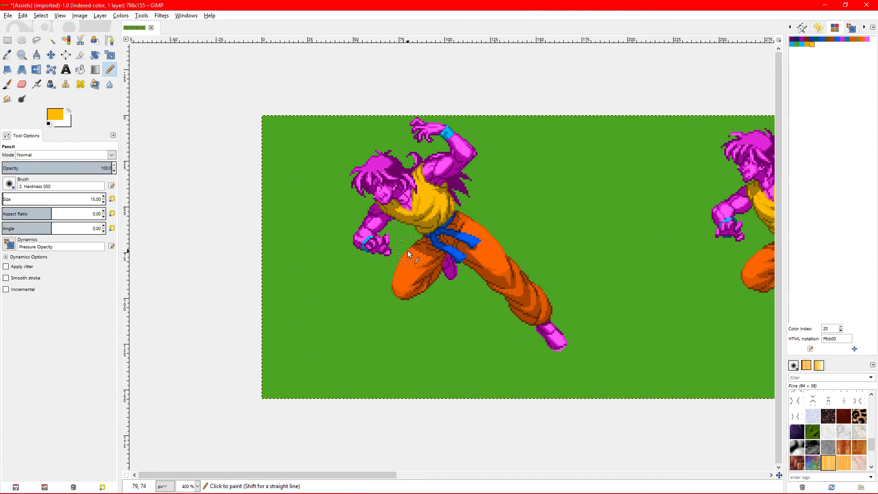
{"action": "scroll", "coordinate": [379, 222], "scroll_direction": "up", "scroll_amount": 2}
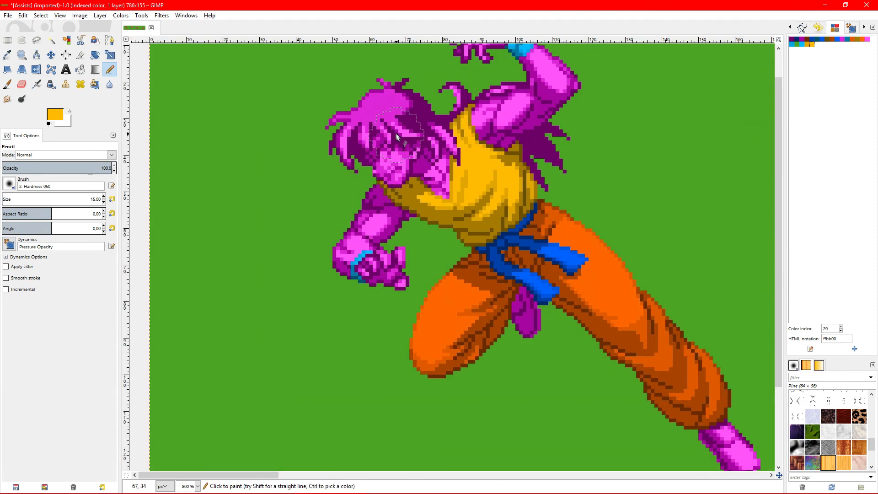
{"action": "scroll", "coordinate": [364, 146], "scroll_direction": "down", "scroll_amount": 2}
{"action": "scroll", "coordinate": [362, 148], "scroll_direction": "up", "scroll_amount": 2}
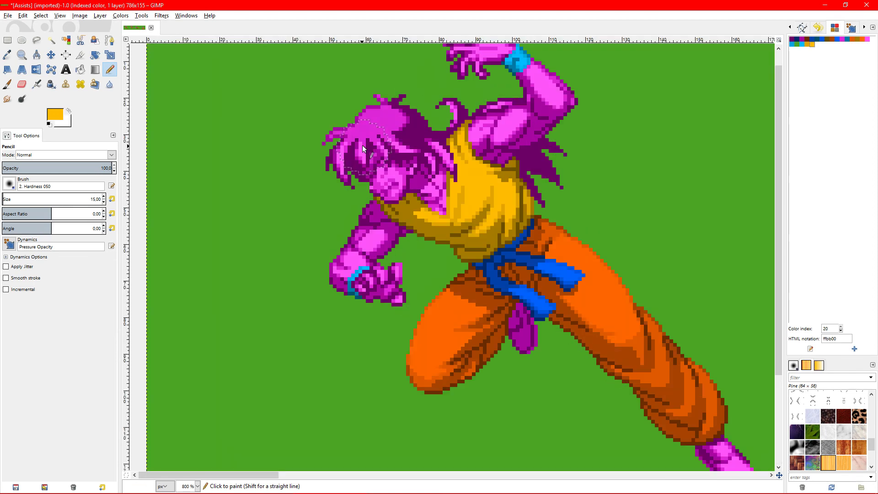
{"action": "scroll", "coordinate": [386, 165], "scroll_direction": "up", "scroll_amount": 1}
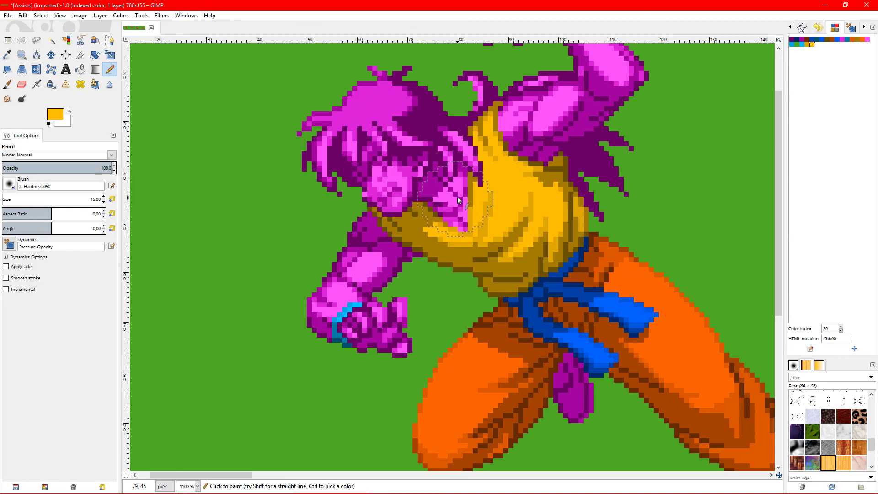
{"action": "scroll", "coordinate": [452, 240], "scroll_direction": "down", "scroll_amount": 5}
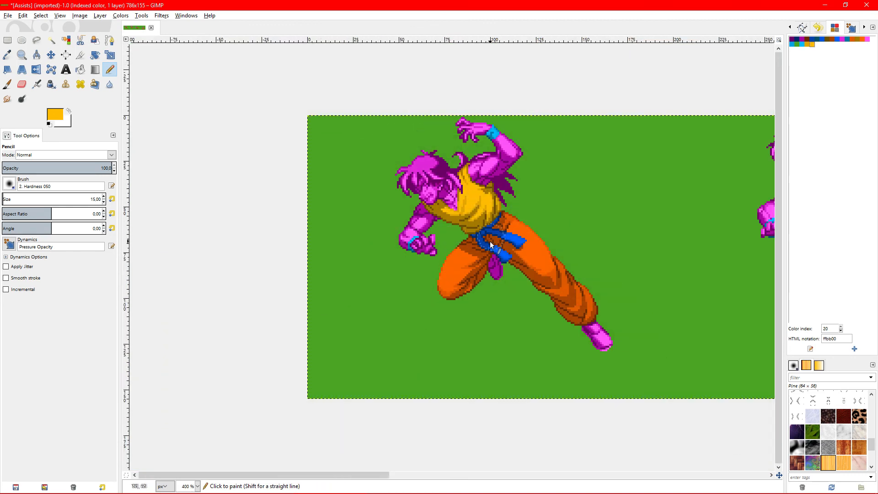
{"action": "scroll", "coordinate": [479, 243], "scroll_direction": "right", "scroll_amount": 5}
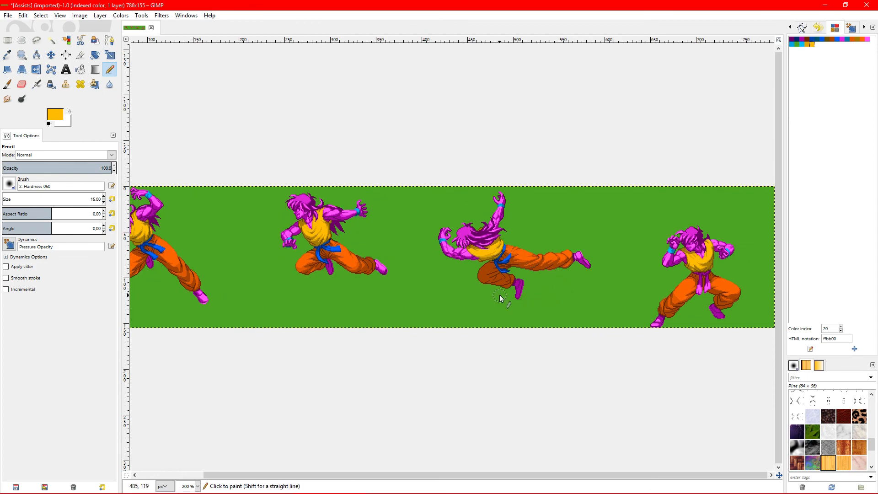
{"action": "scroll", "coordinate": [499, 294], "scroll_direction": "left", "scroll_amount": 2}
{"action": "scroll", "coordinate": [190, 232], "scroll_direction": "up", "scroll_amount": 3}
{"action": "scroll", "coordinate": [190, 229], "scroll_direction": "down", "scroll_amount": 3}
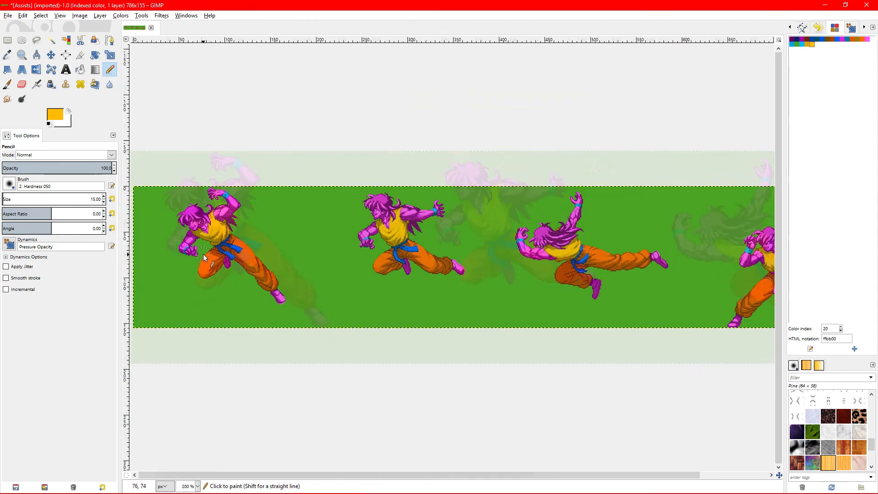
{"action": "scroll", "coordinate": [211, 206], "scroll_direction": "up", "scroll_amount": 4}
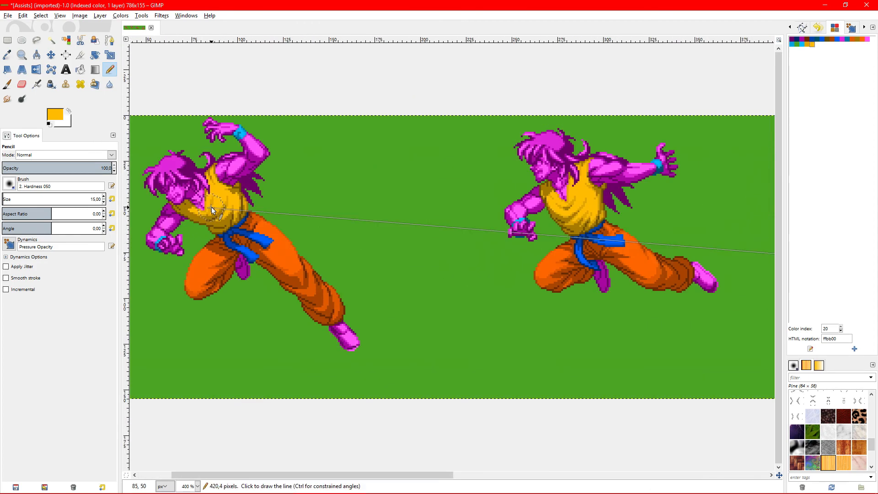
{"action": "scroll", "coordinate": [218, 201], "scroll_direction": "down", "scroll_amount": 3}
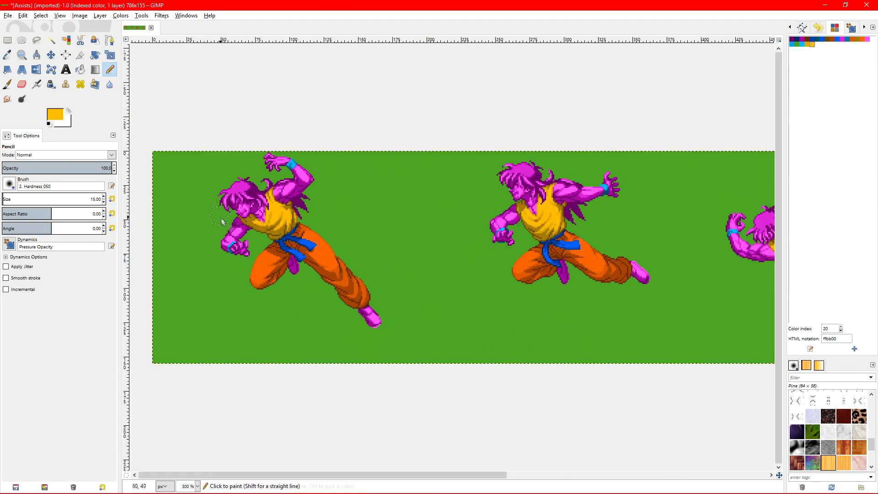